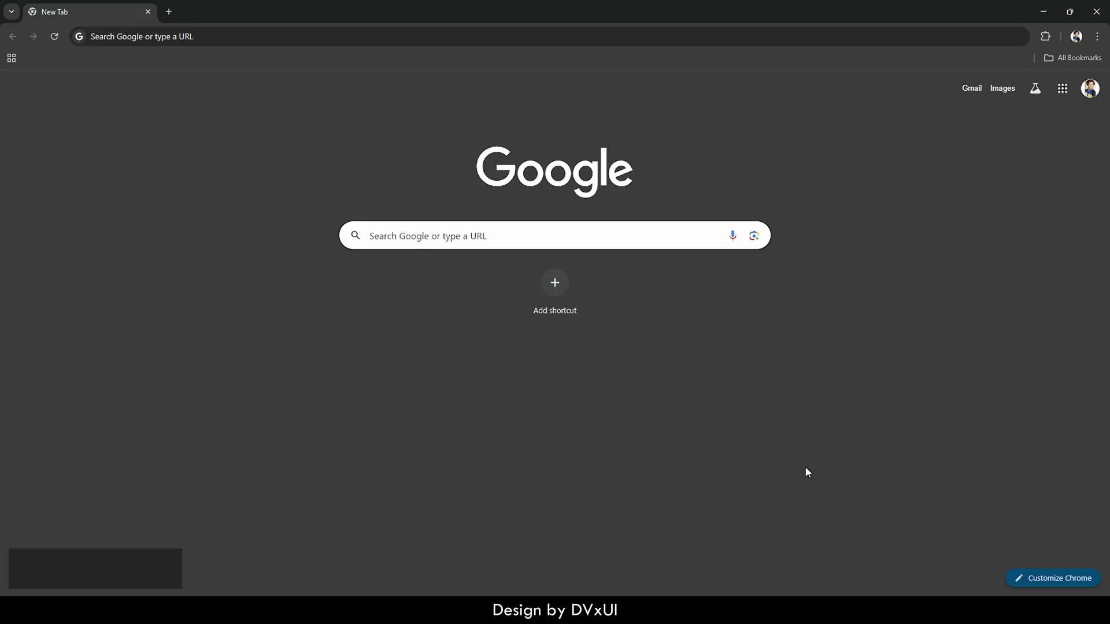
- Search Google for "unicorn studio" and open the unicorn.studio website
click(511, 241)
text(Uni)
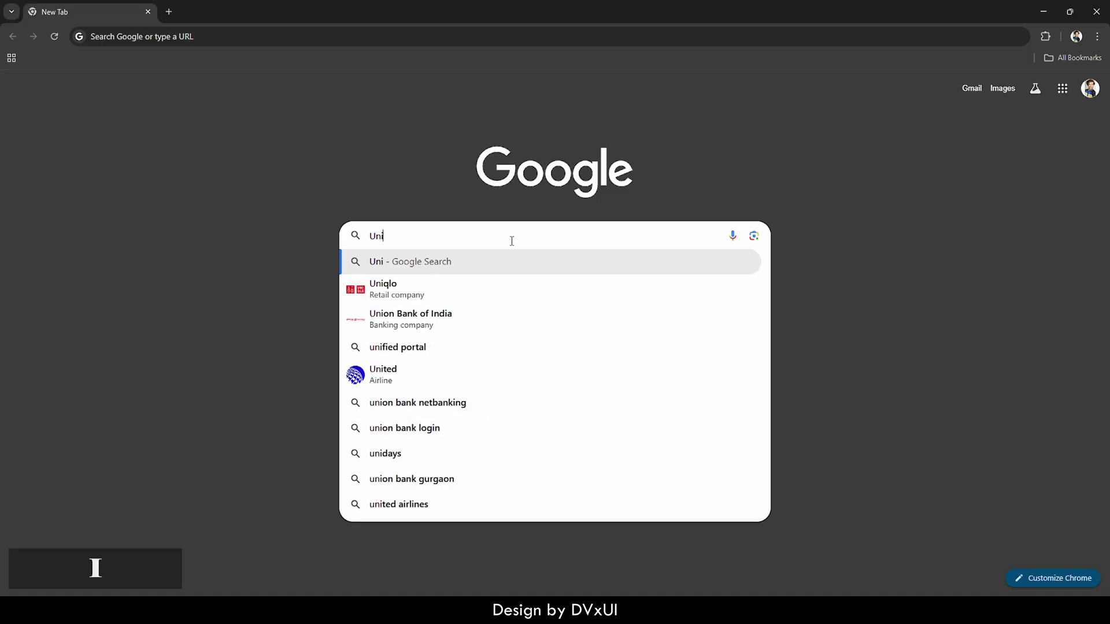
text(corn st)
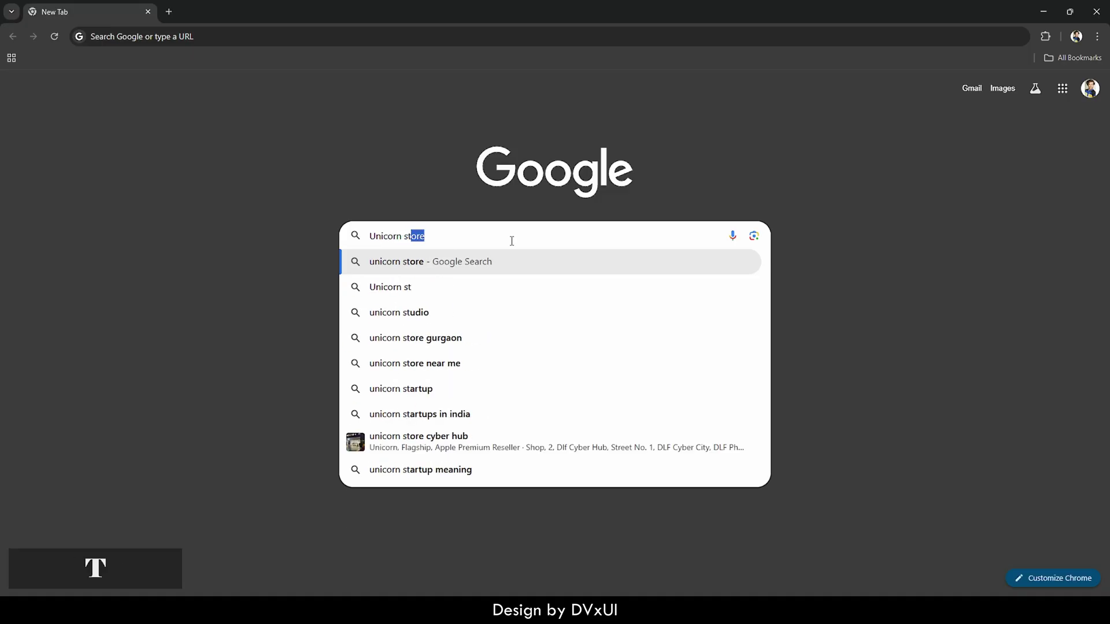
text(udio)
key(Return)
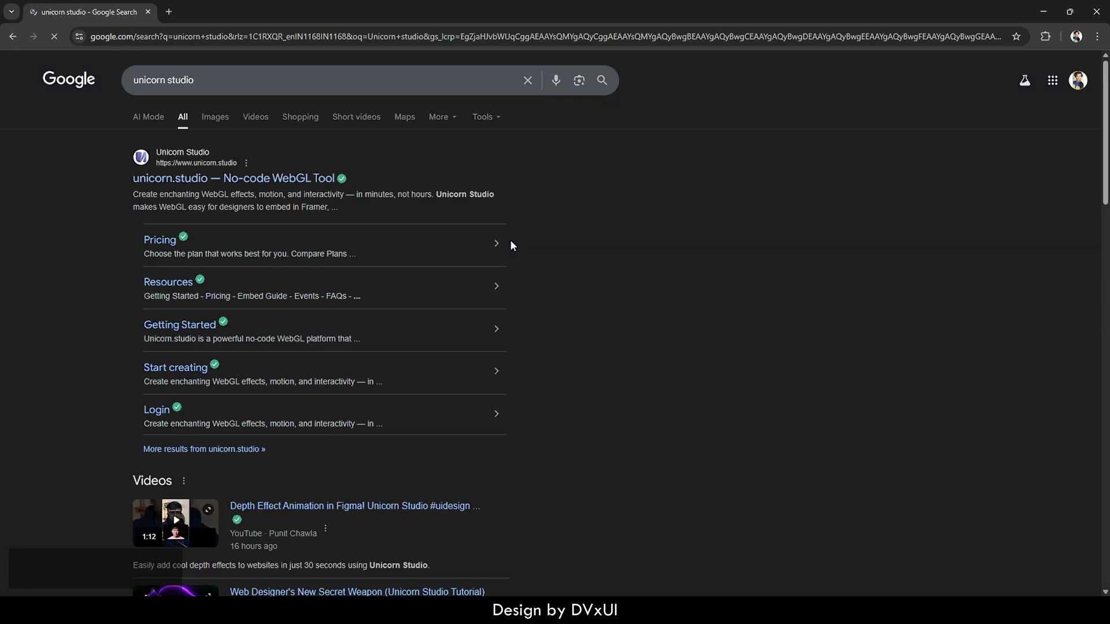
click(241, 177)
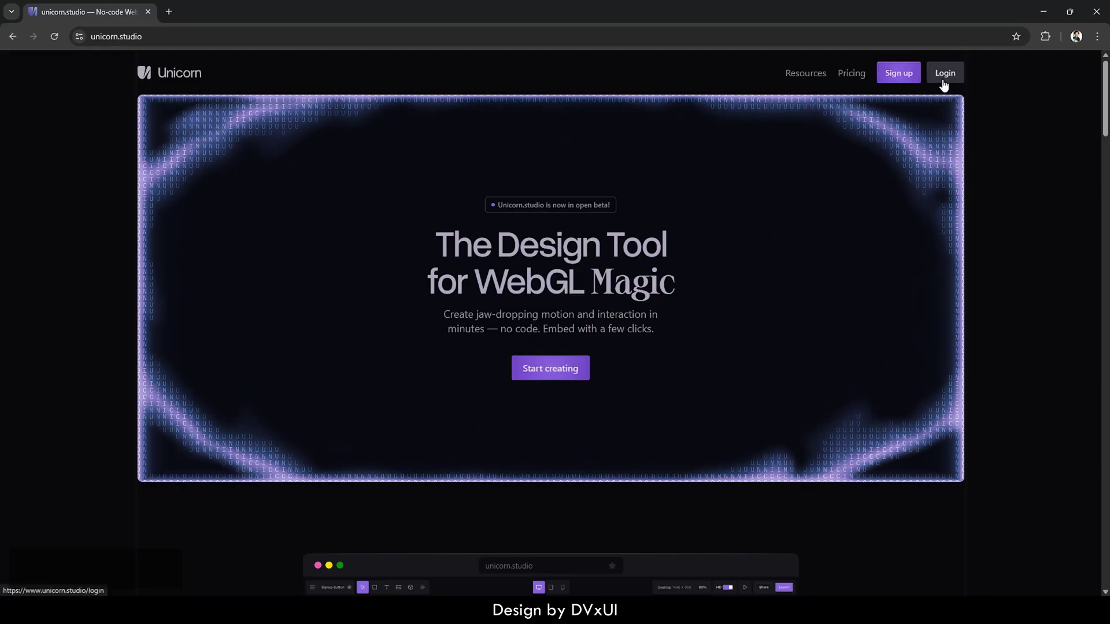
- Log in to Unicorn Studio and create a new project from the dashboard
click(943, 80)
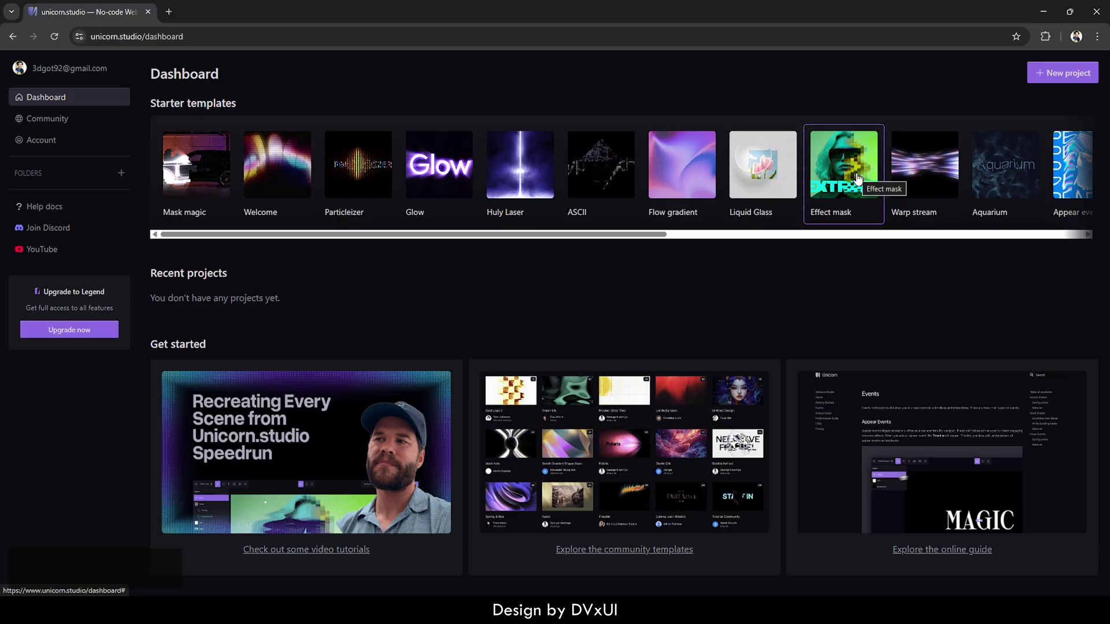
click(1053, 77)
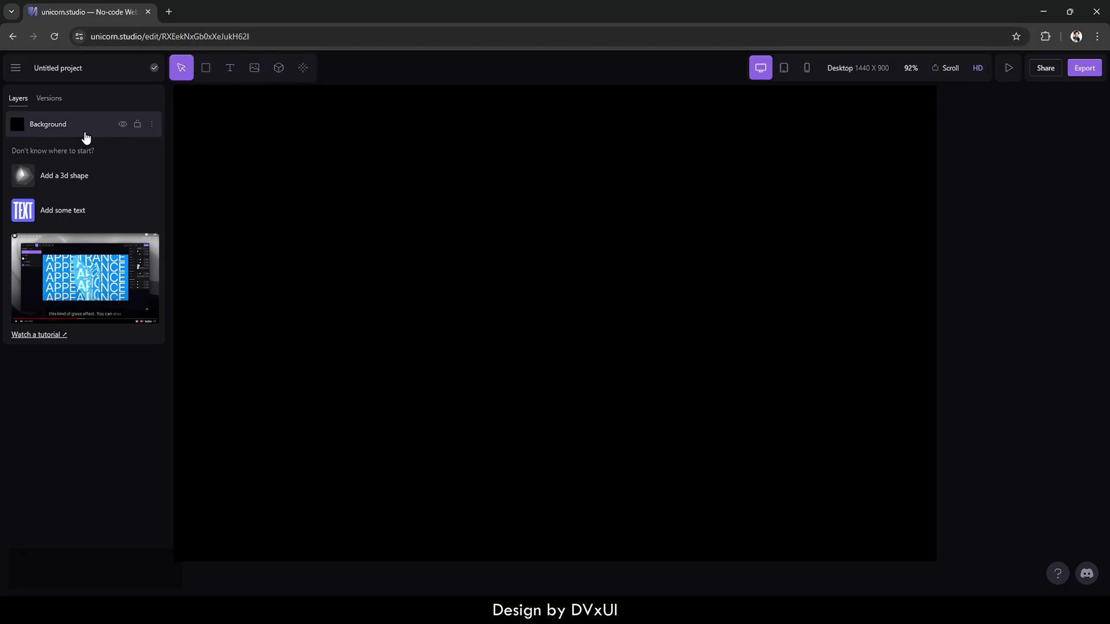
- Open the project's version history and dismiss the Legend upgrade offer
click(52, 101)
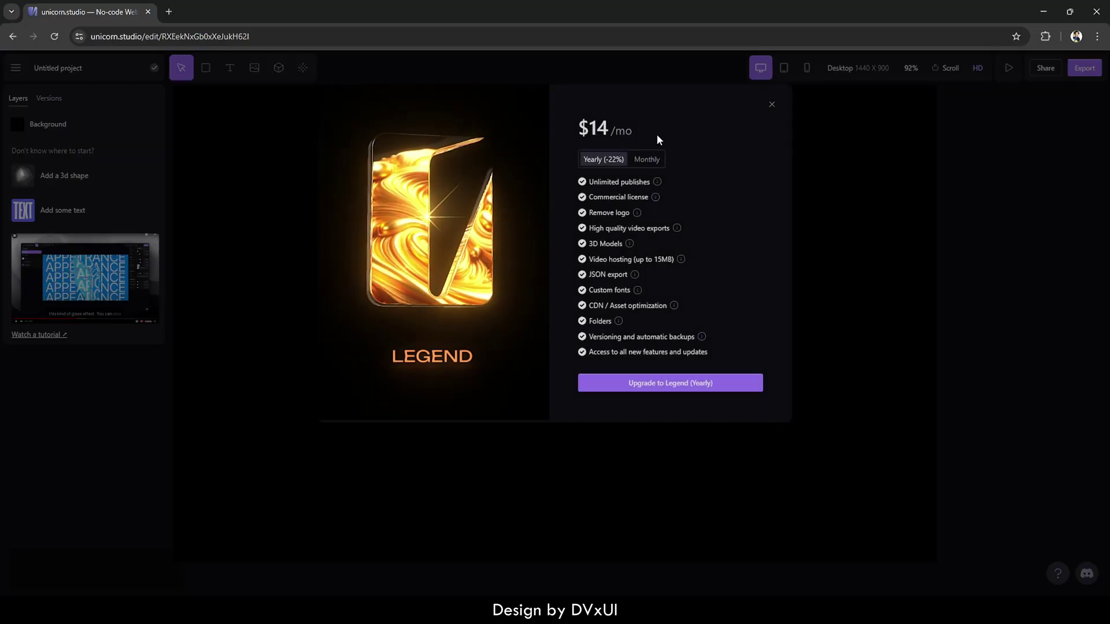
click(772, 105)
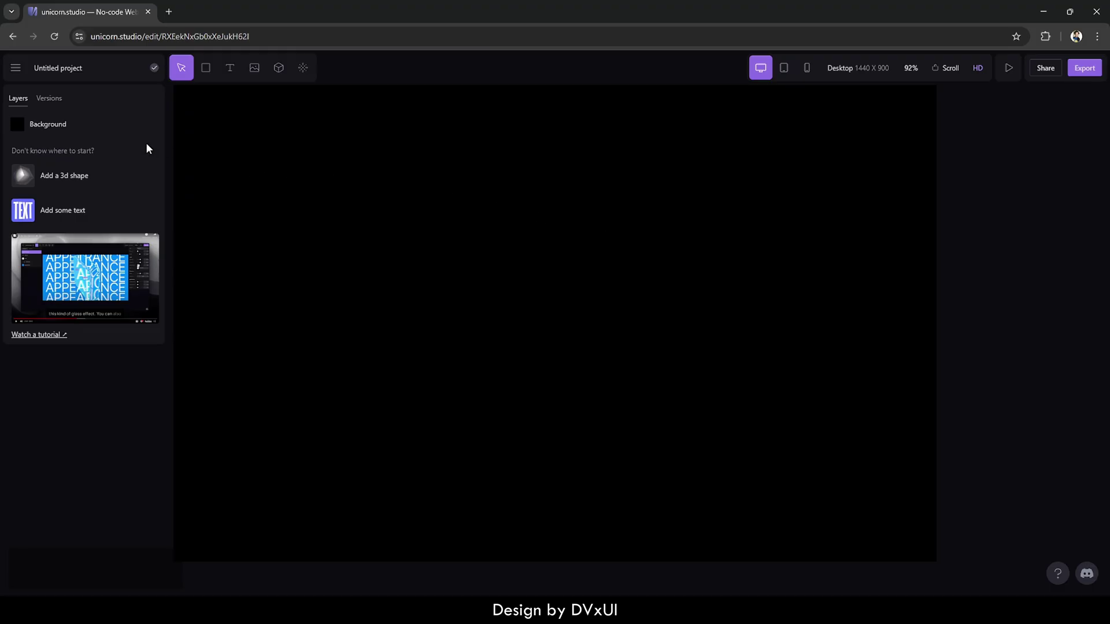
- Fill the Background layer with a Conic gradient using the blue preset that runs from 002651 to E8F2FF
click(50, 129)
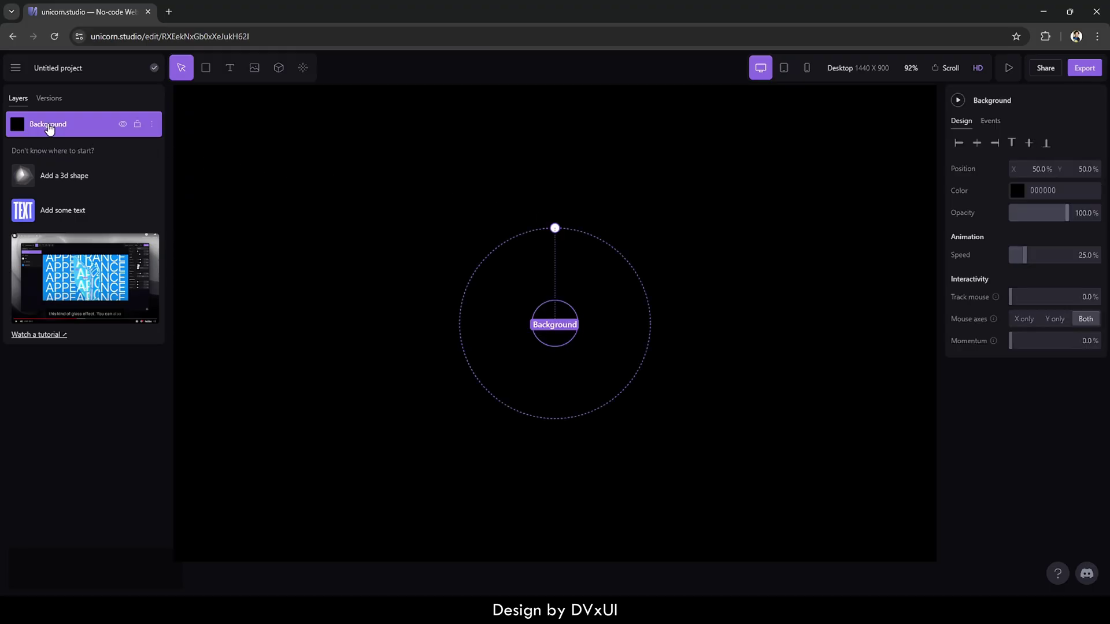
click(1017, 192)
click(817, 108)
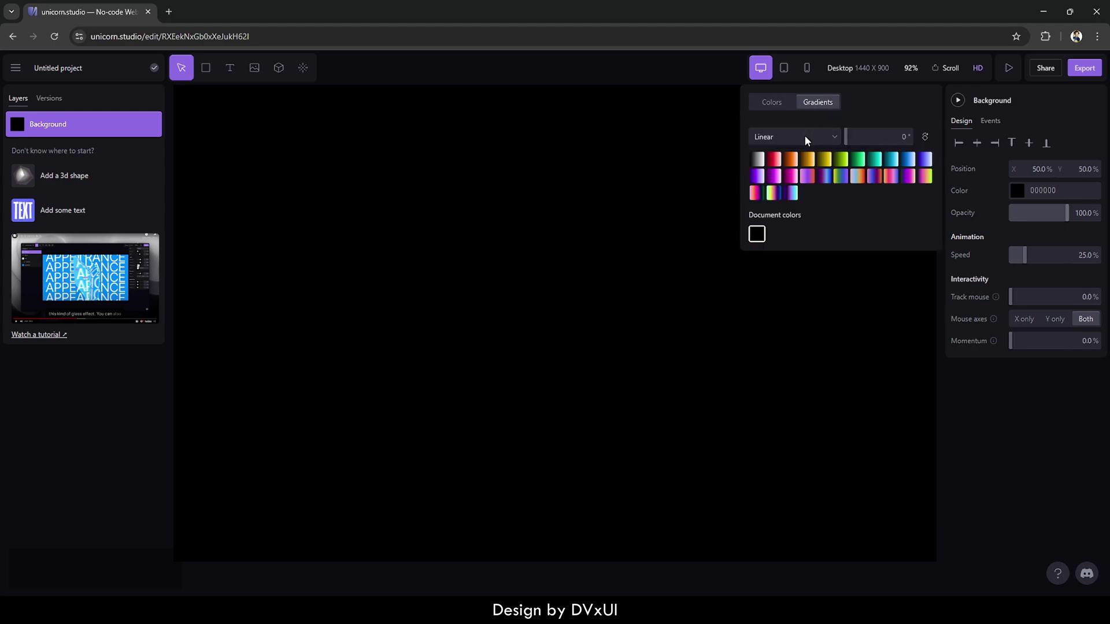
click(807, 140)
click(800, 183)
click(906, 159)
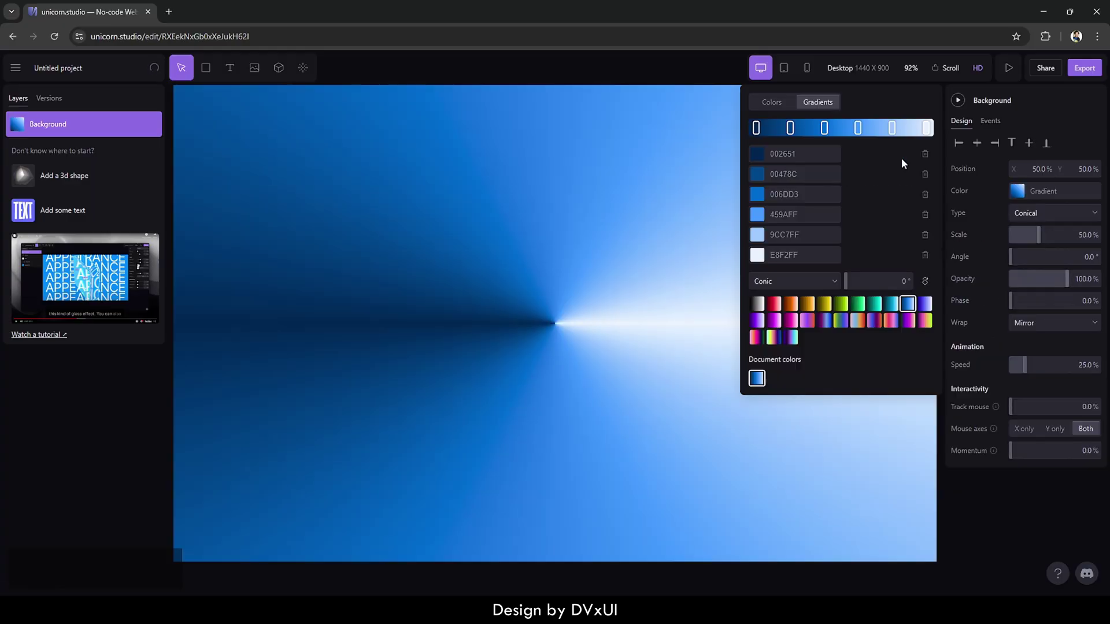
click(900, 281)
text(900)
key(Return)
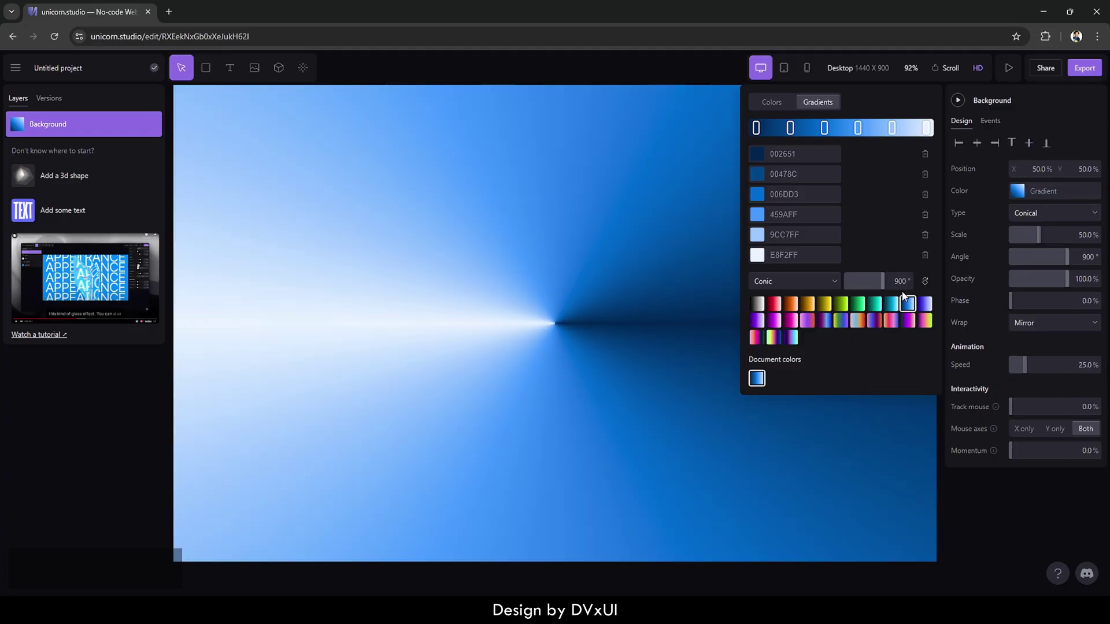
- Set the background's conic gradient angle to 90°
click(902, 281)
text(90)
key(Return)
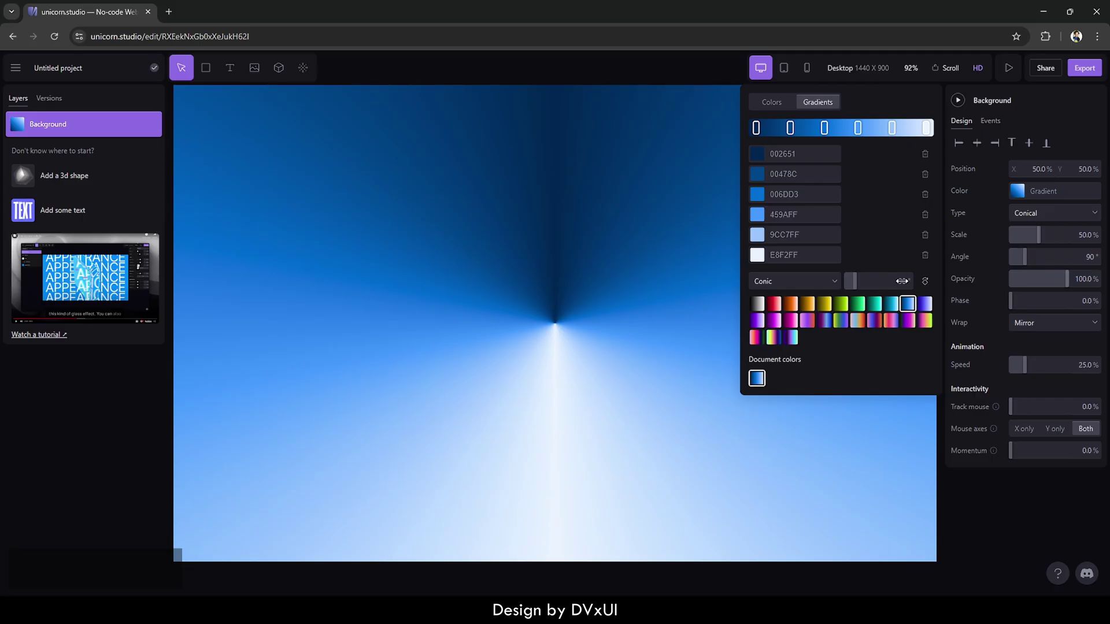
- Delete the E8F2FF and 00478C colour stops from the background gradient and deselect the layer
click(926, 258)
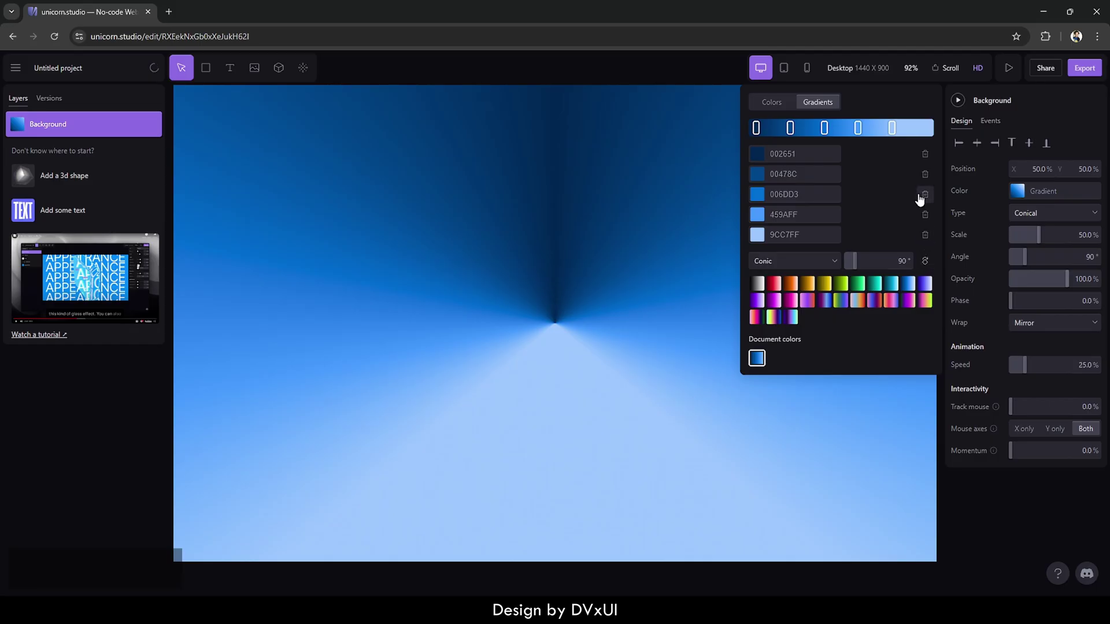
click(924, 176)
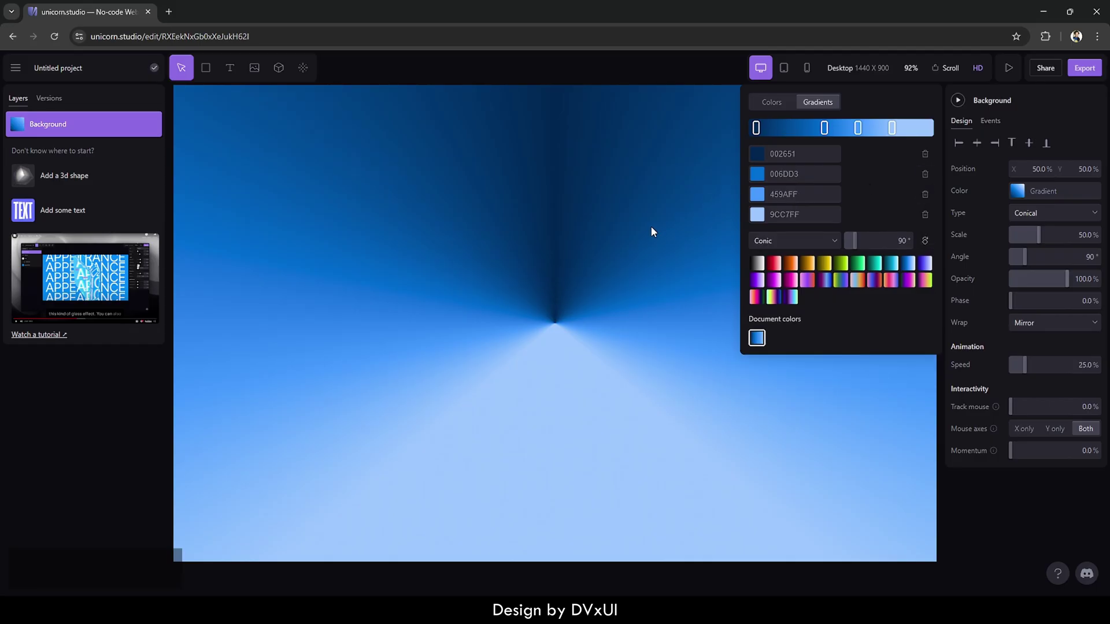
click(651, 207)
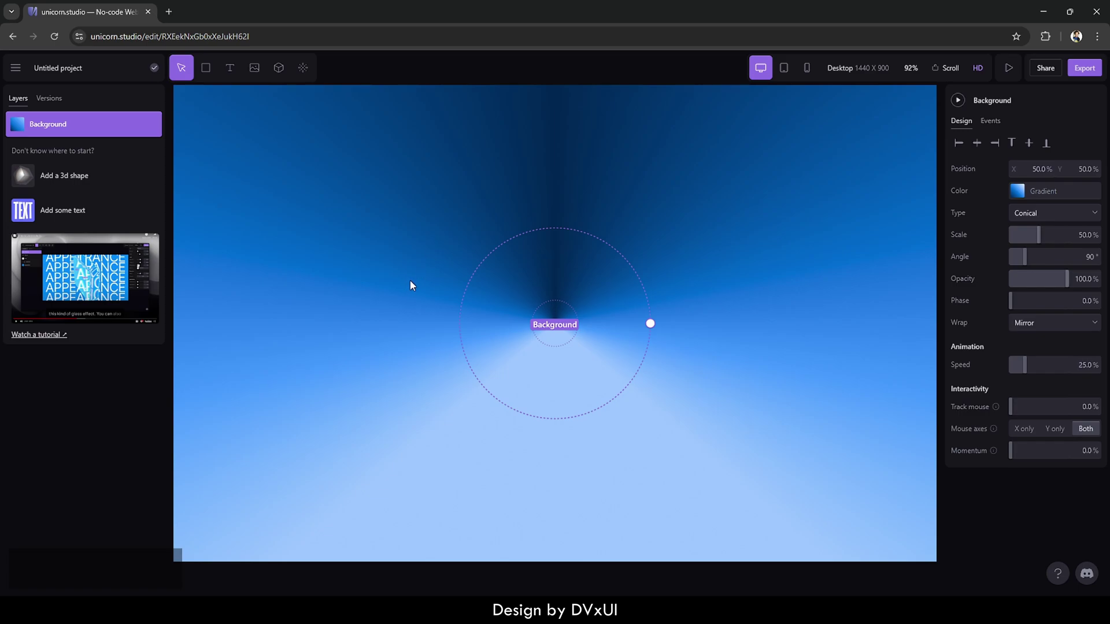
key(Escape)
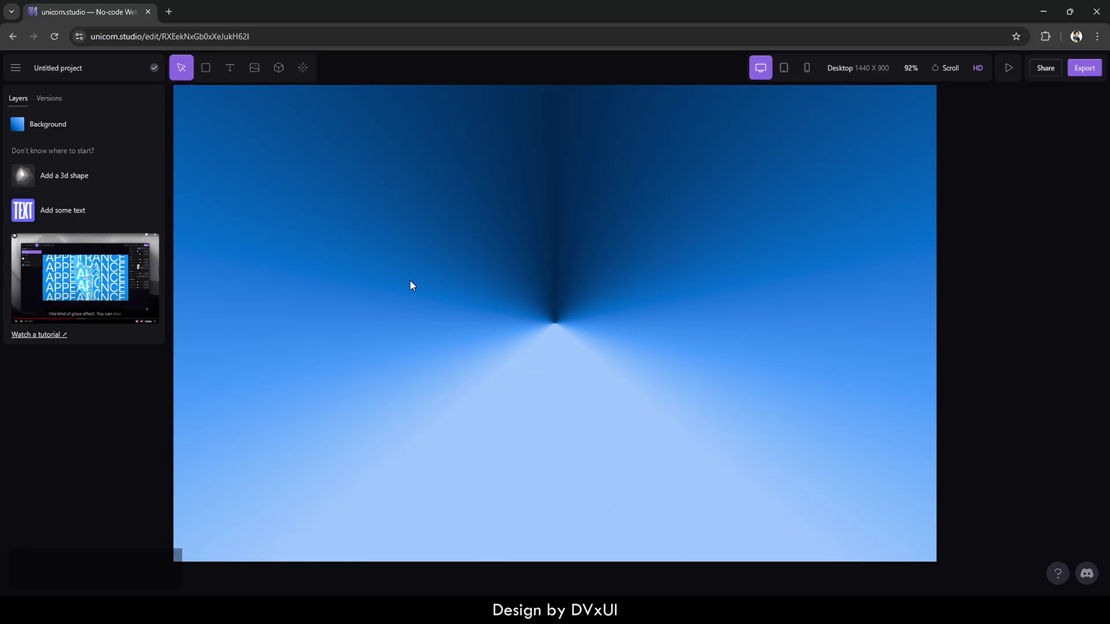
- Browse the effects library and add the Pattern effect from the Misc group above the background
click(302, 70)
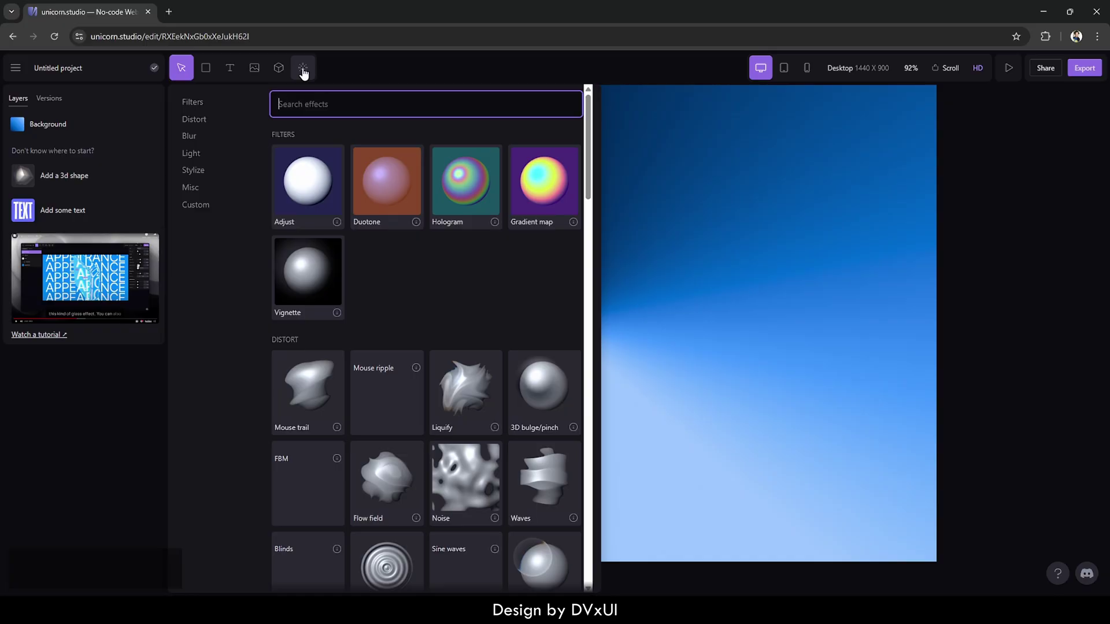
scroll(439, 286, down, 2)
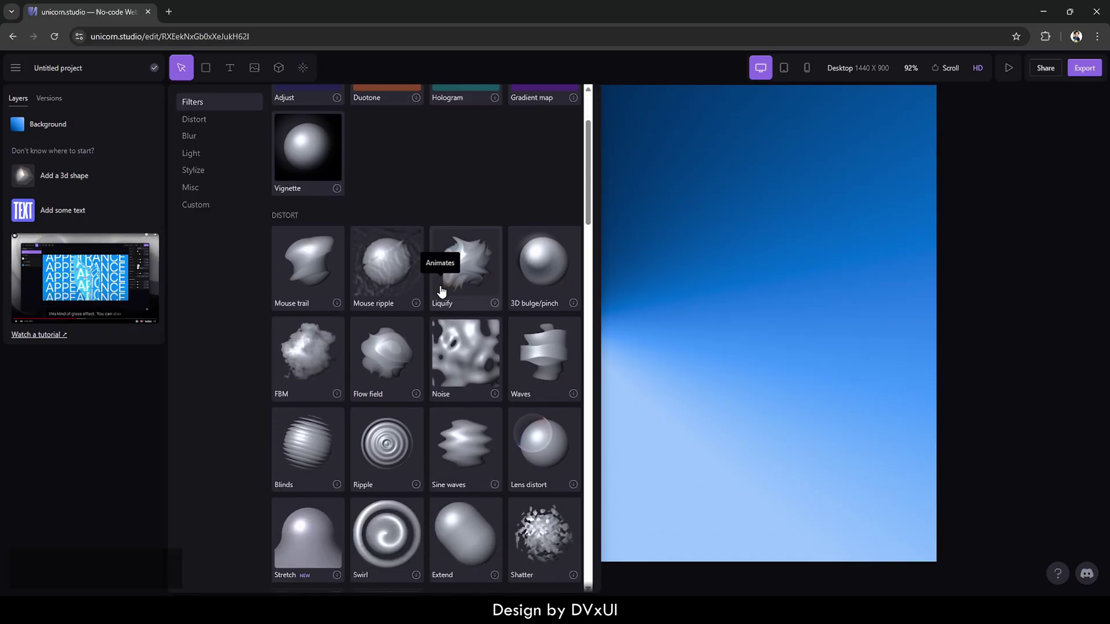
scroll(441, 289, down, 4)
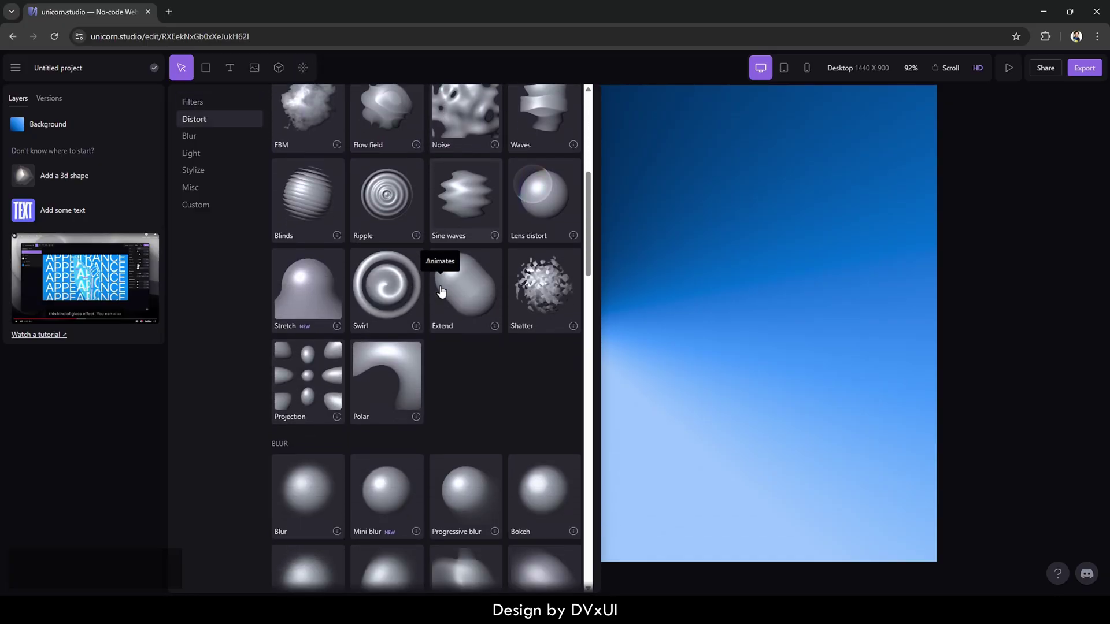
scroll(441, 290, down, 2)
scroll(440, 290, down, 9)
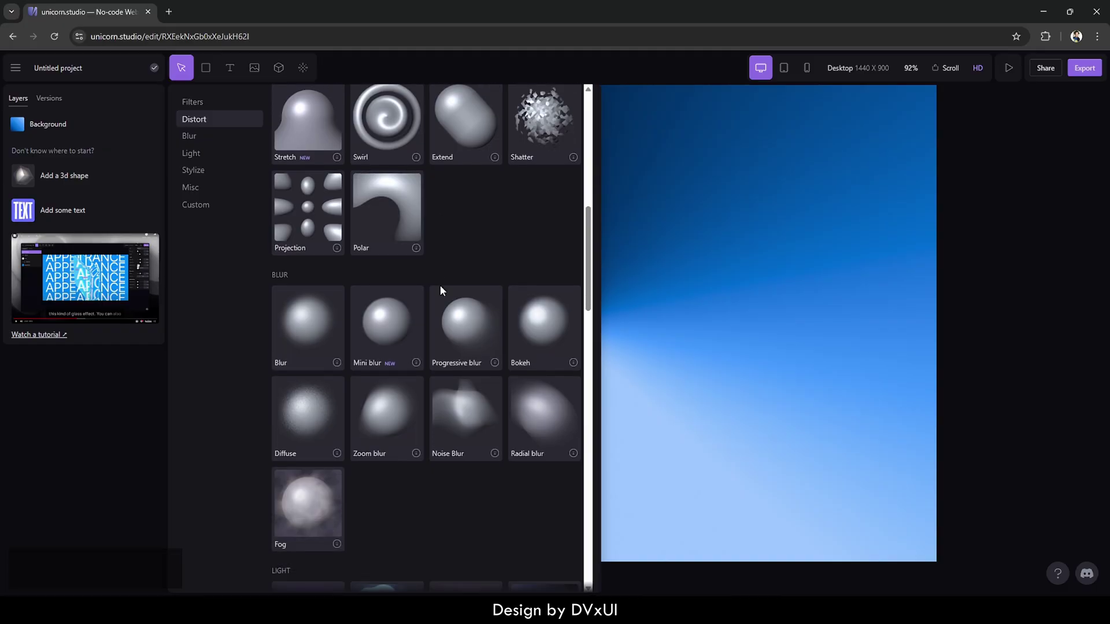
scroll(441, 292, down, 5)
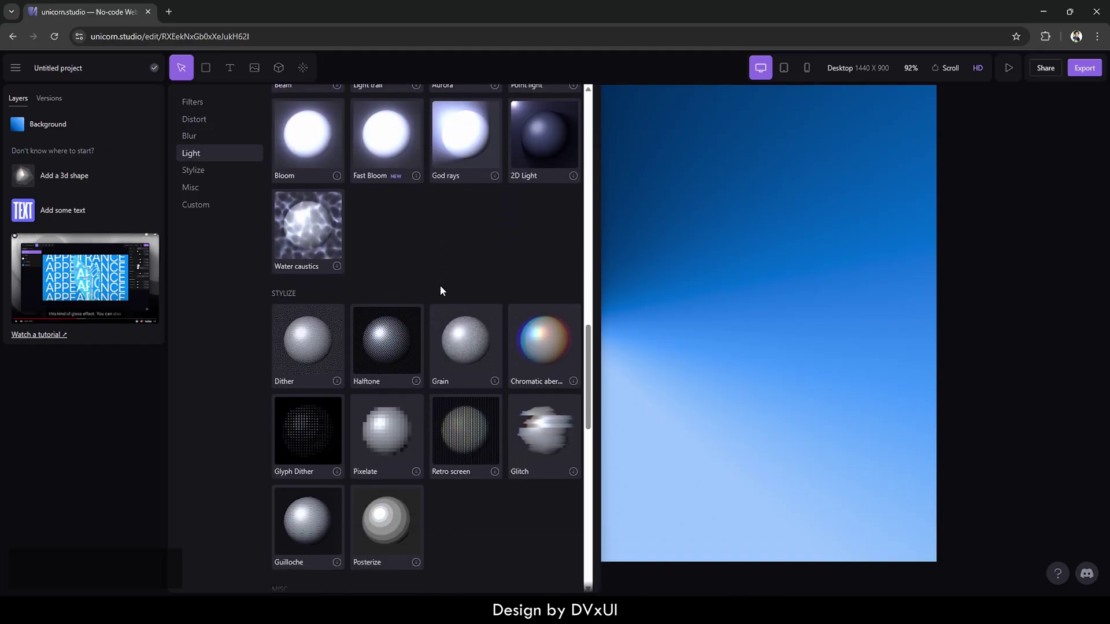
scroll(441, 290, down, 4)
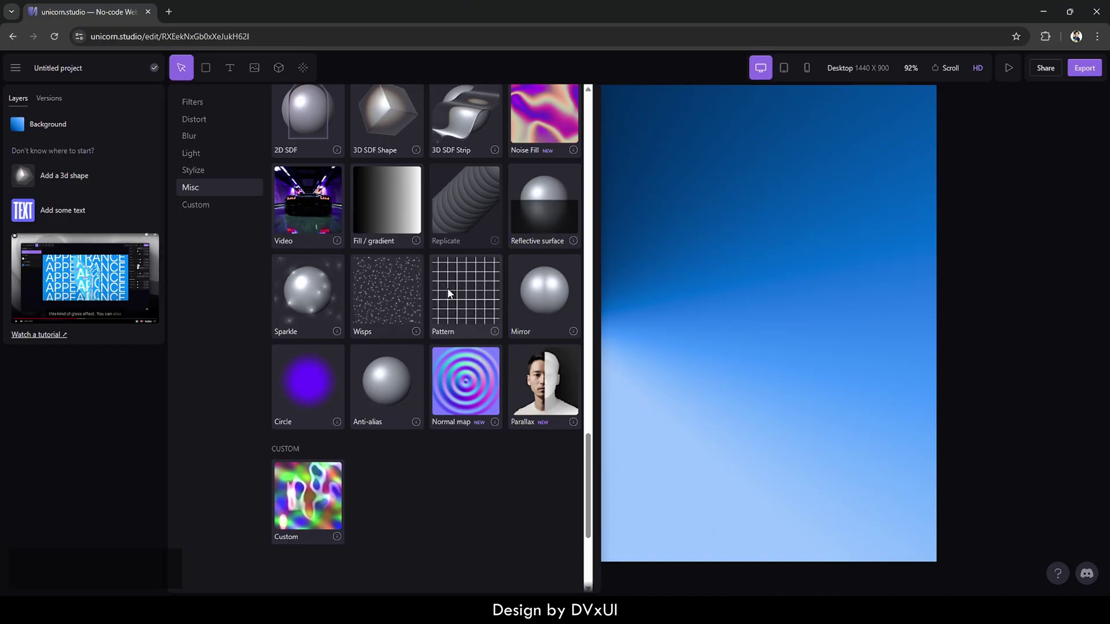
click(449, 293)
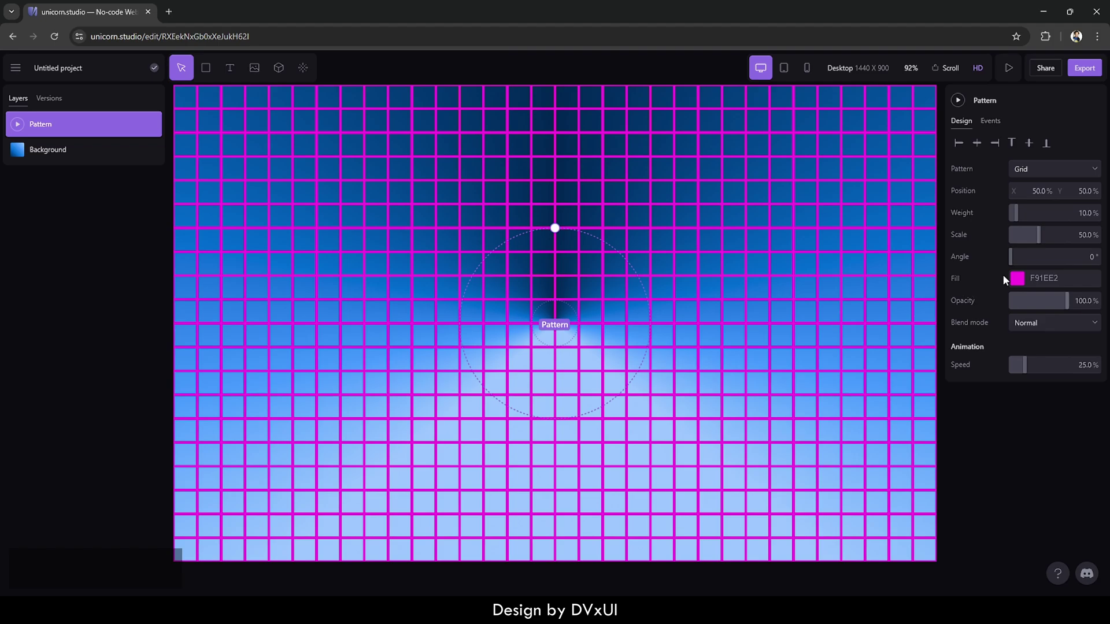
- Set the grid pattern's fill to white (FFFFFF) and its line weight to 4%
click(1016, 280)
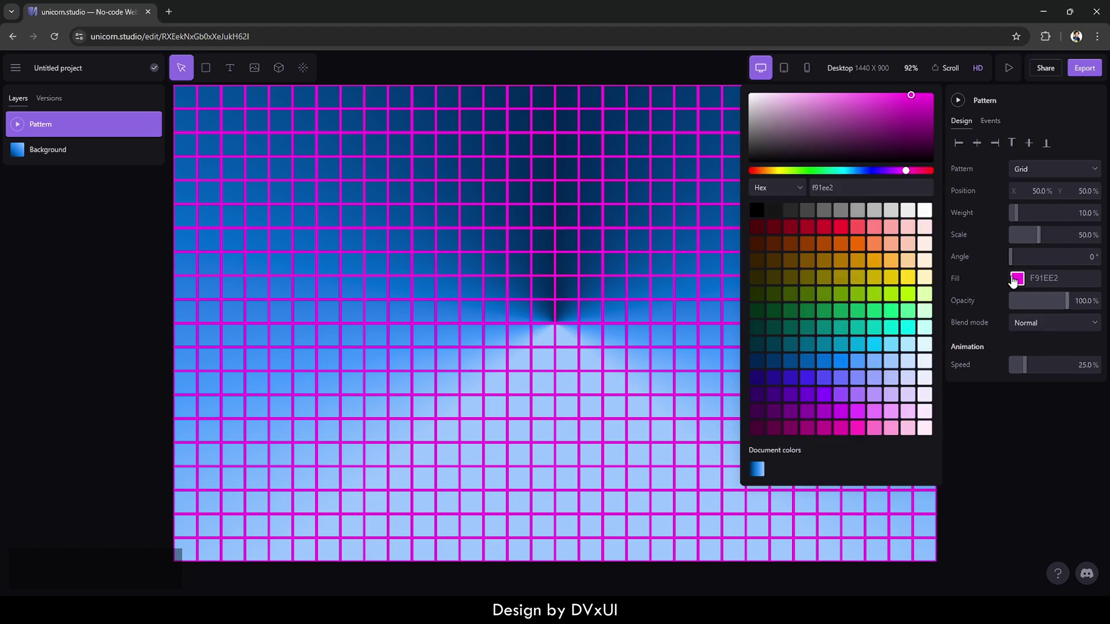
click(924, 212)
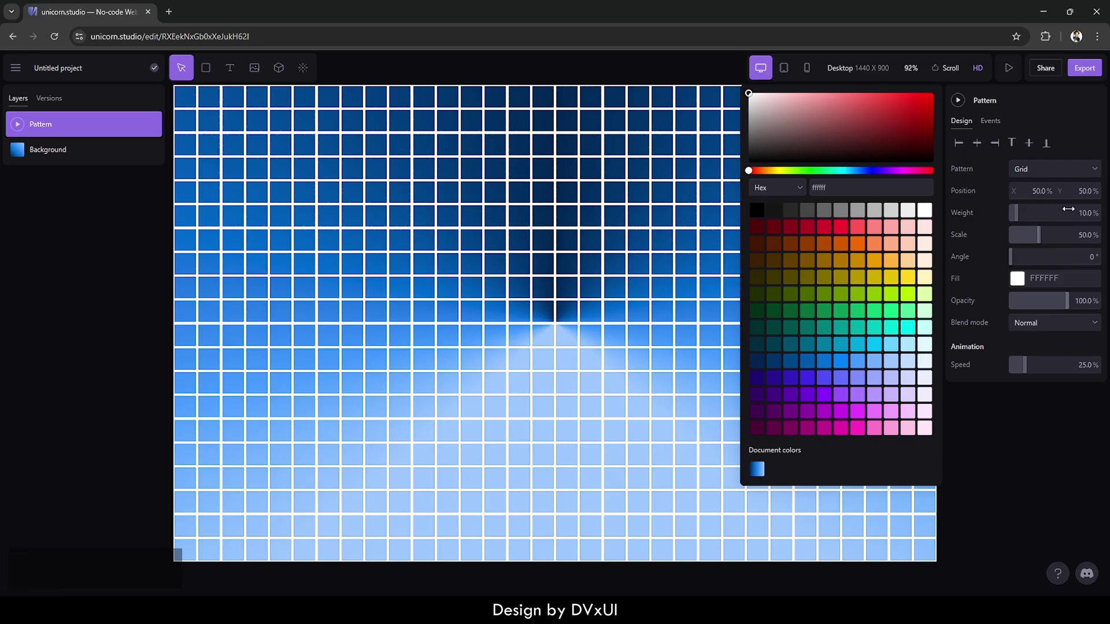
drag(1059, 210, 1065, 210)
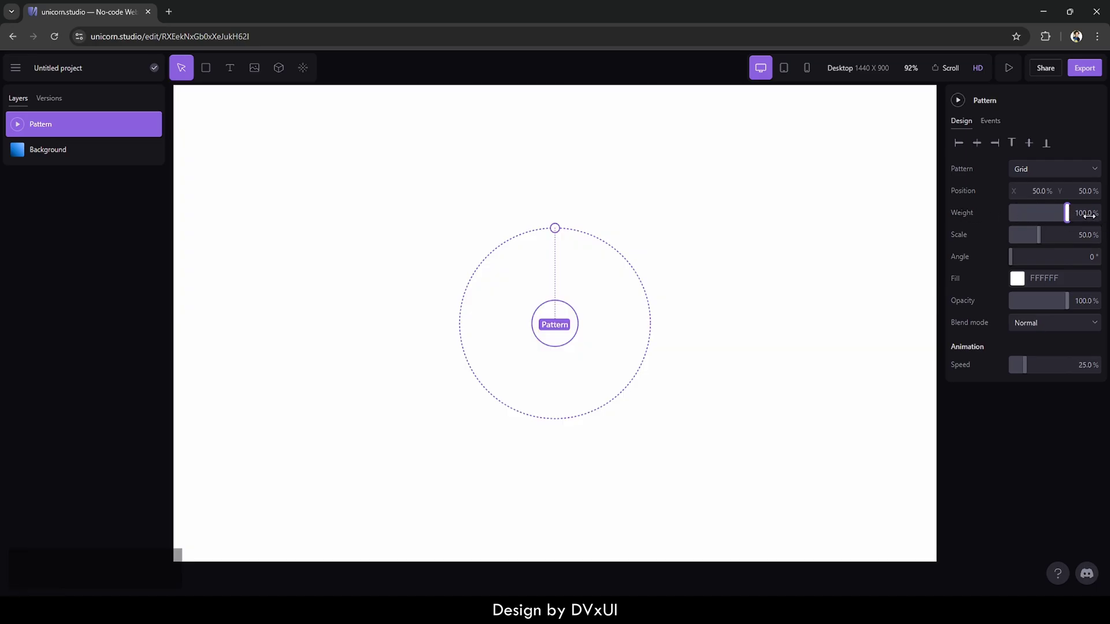
click(1088, 214)
text(4)
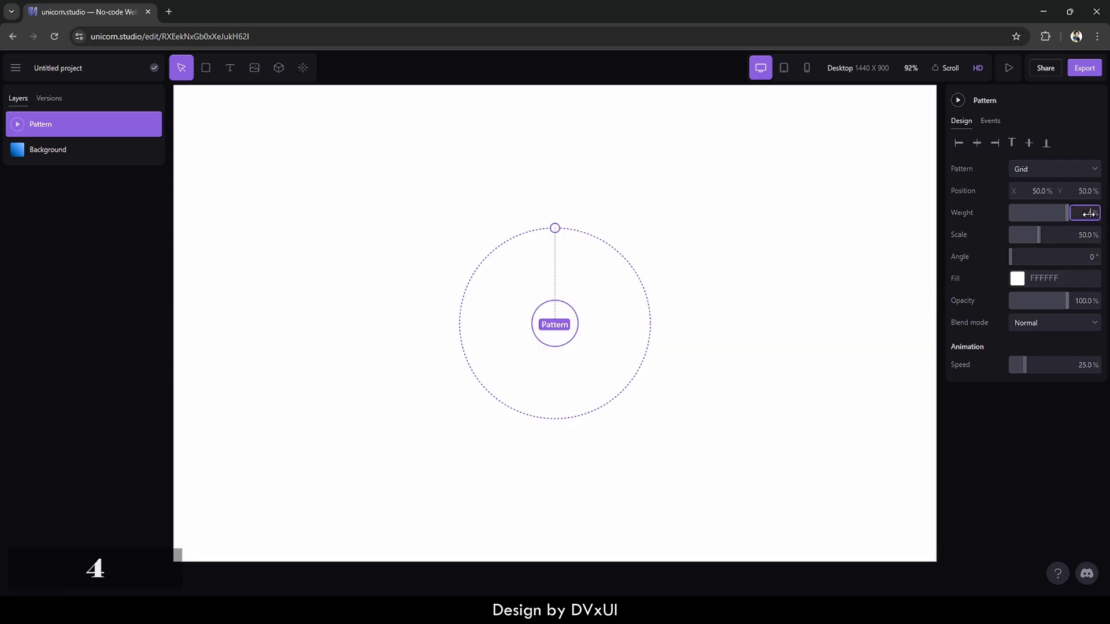
key(Return)
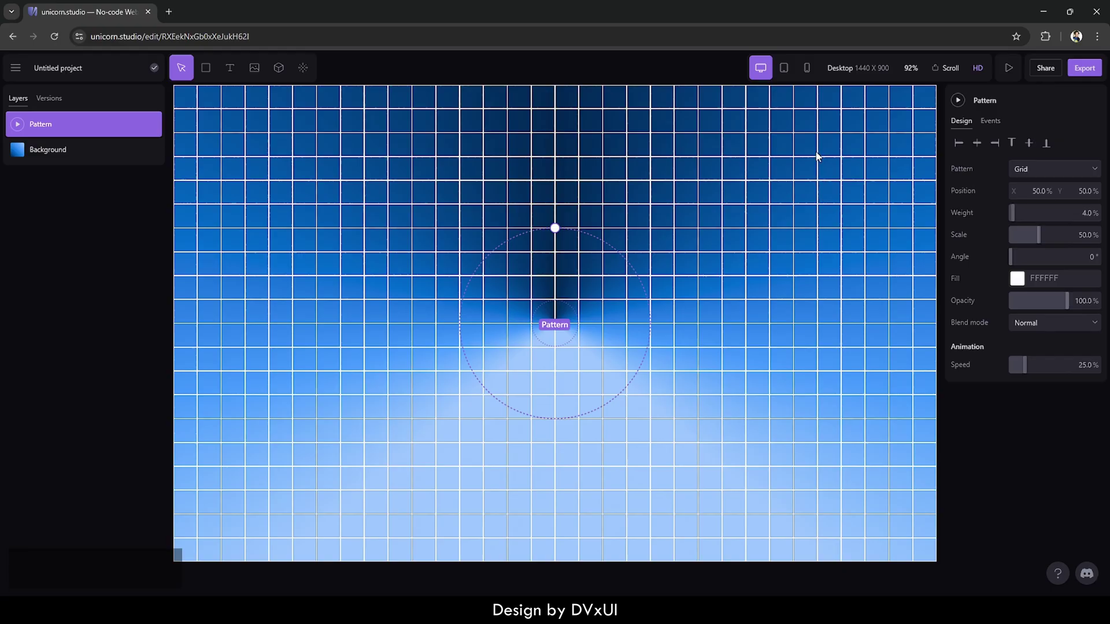
- Set the grid pattern's scale to 36% and opacity to 6%, leaving the layer deselected
click(1083, 234)
text(35)
key(Return)
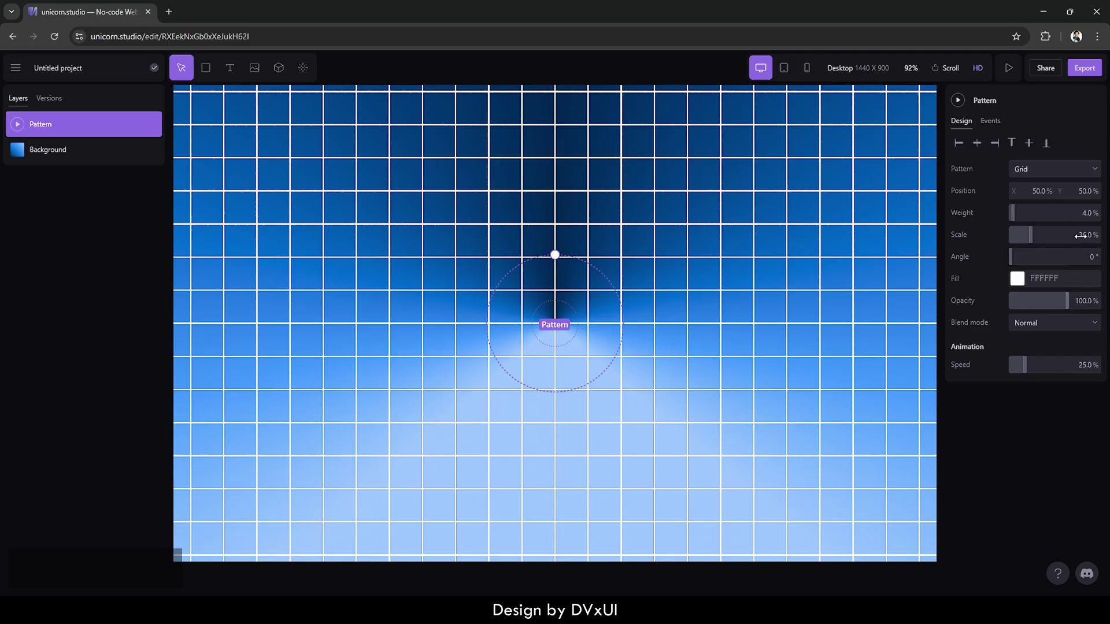
click(1084, 301)
text(6)
key(Return)
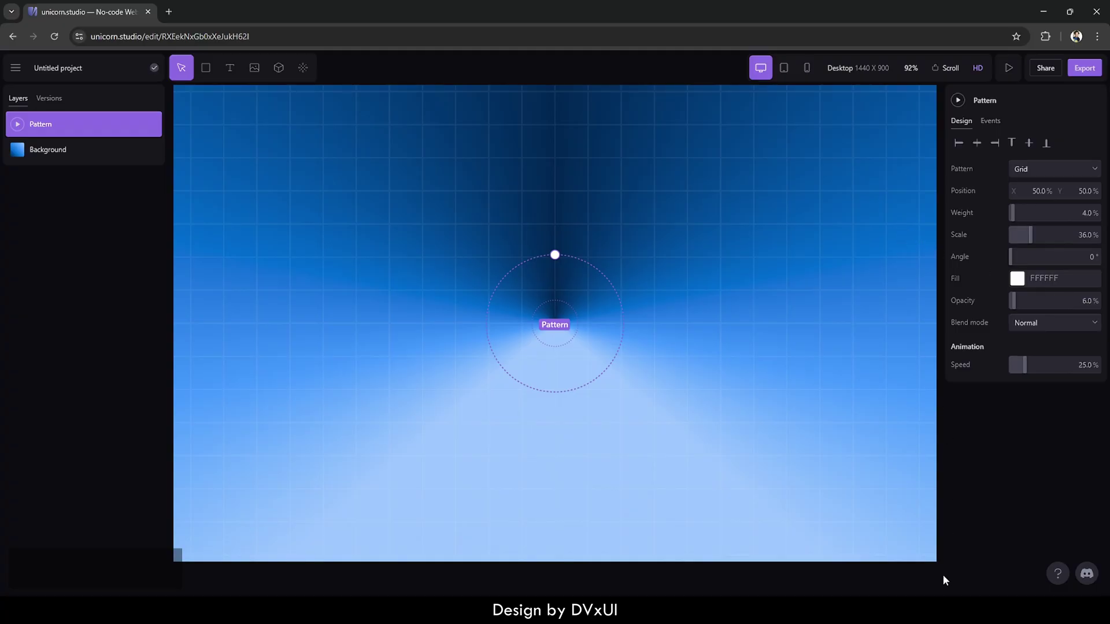
click(918, 576)
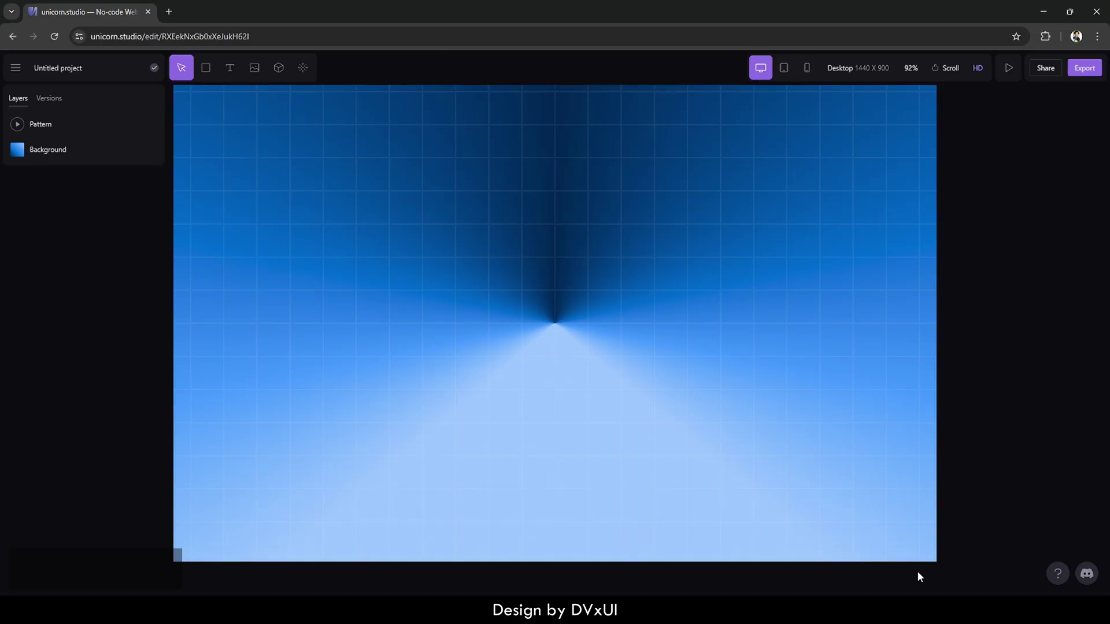
- Add a Diffuse blur effect above the grid pattern and set its amount to 40%
click(304, 69)
text(diff)
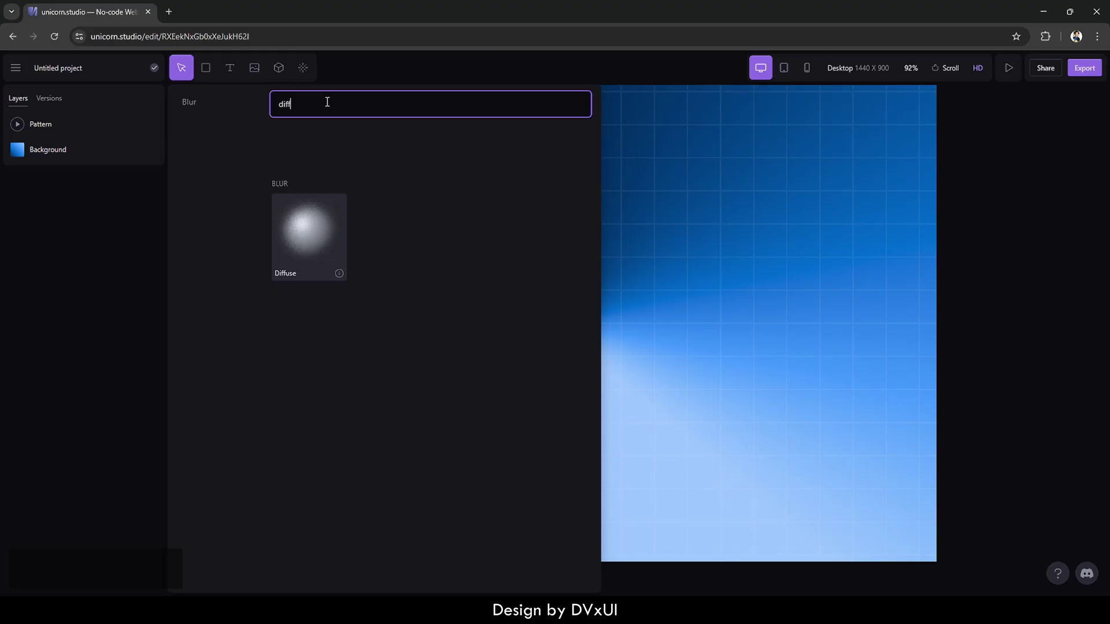
click(294, 236)
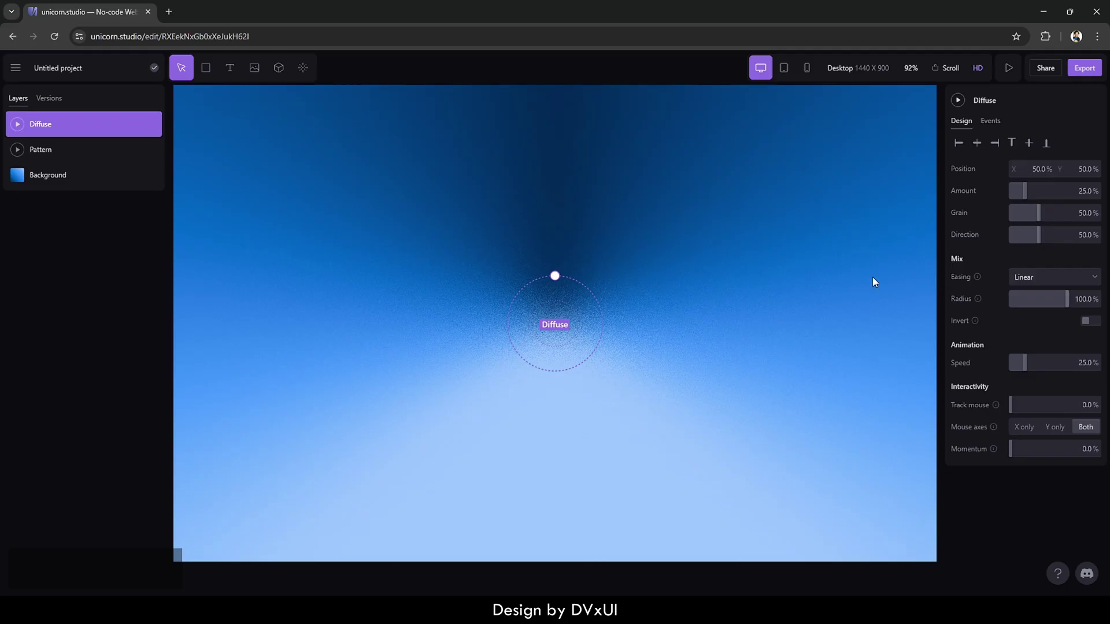
click(1080, 191)
text(40)
key(Return)
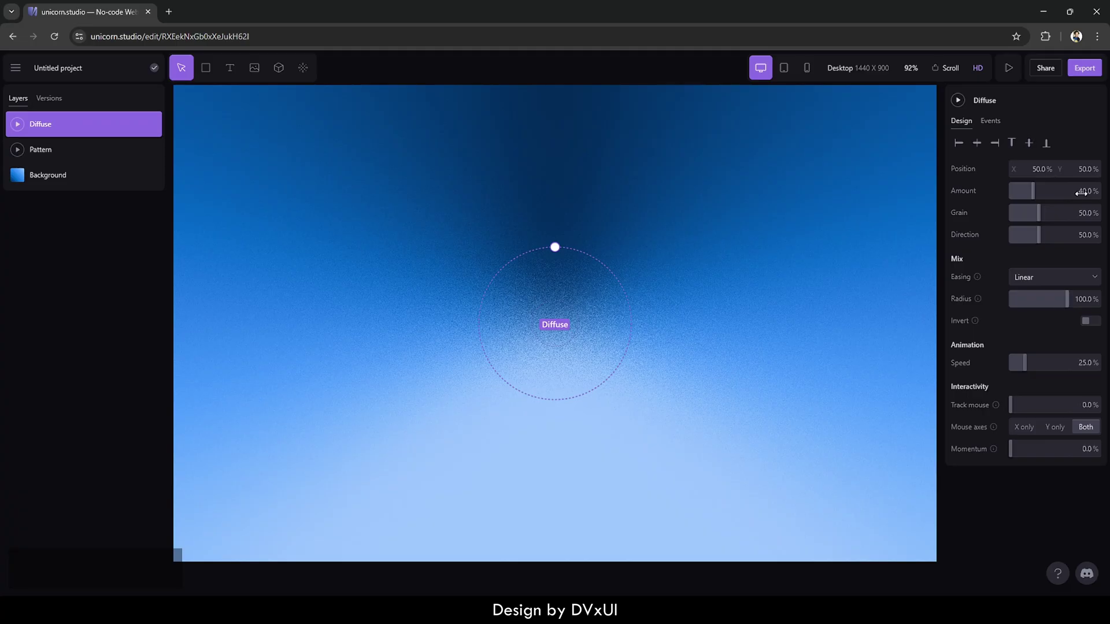
- Move the Pattern layer above the Diffuse layer in the layer order
click(598, 380)
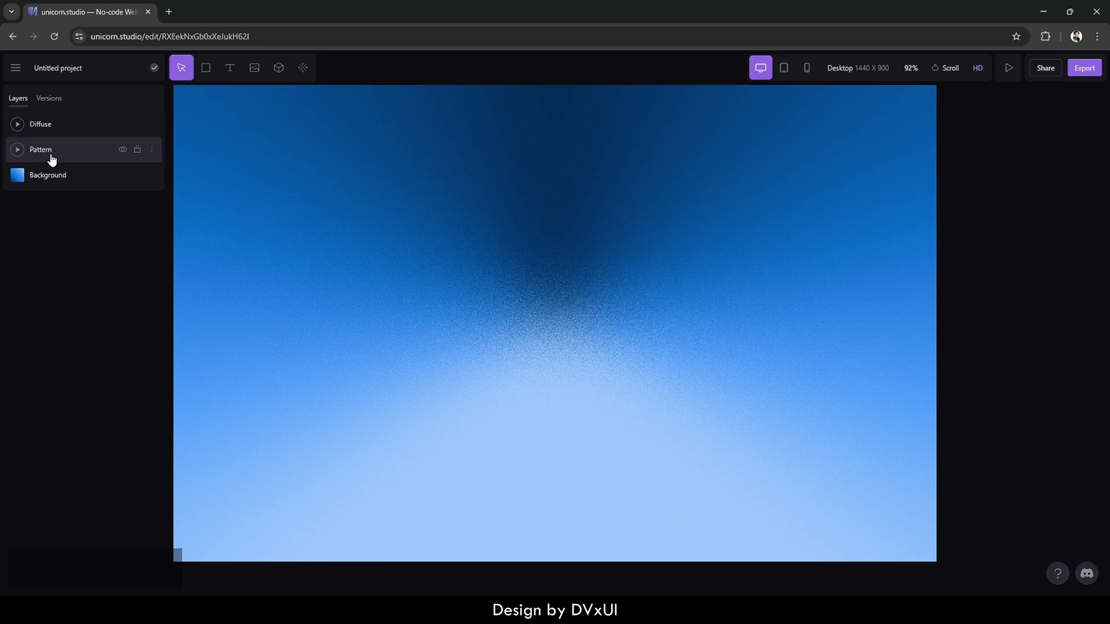
drag(49, 156, 54, 119)
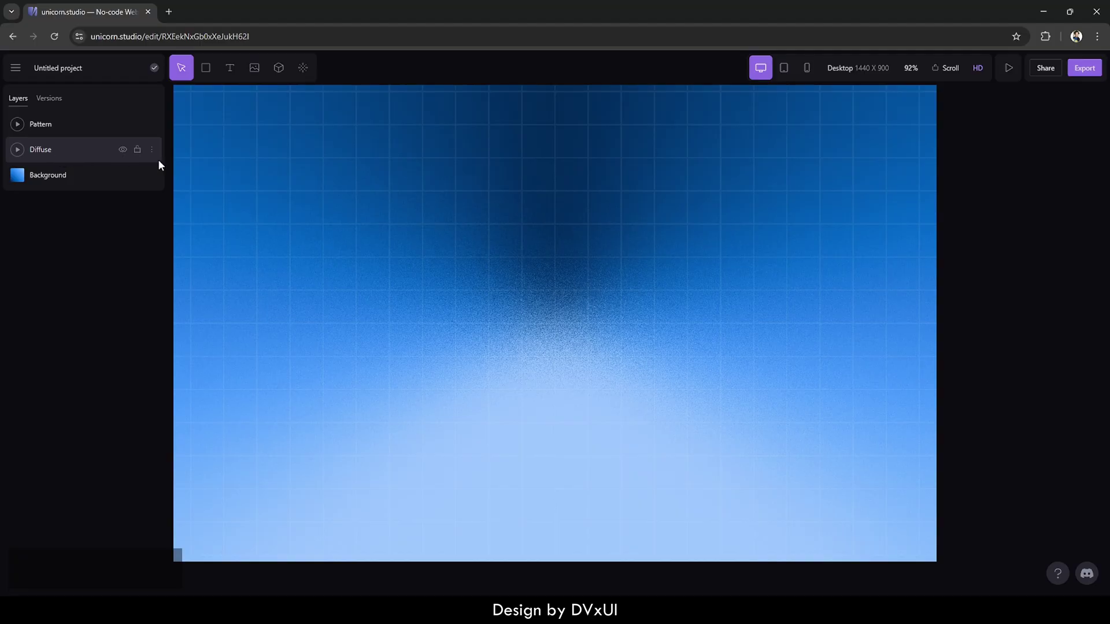
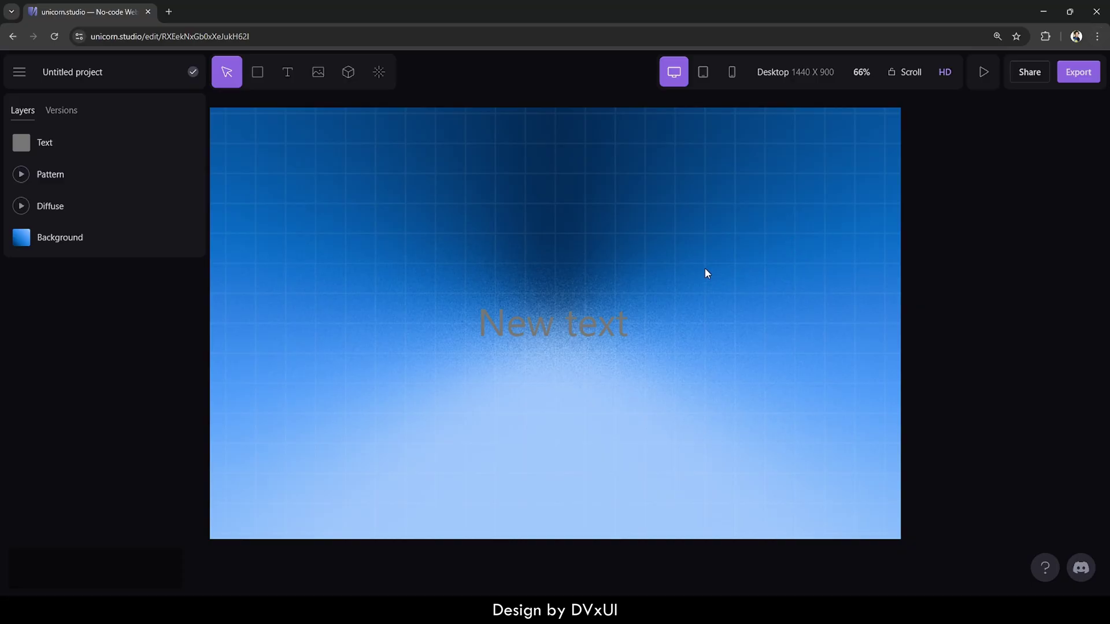
- Replace the new text box's placeholder content with "Get Creative with"
click(595, 321)
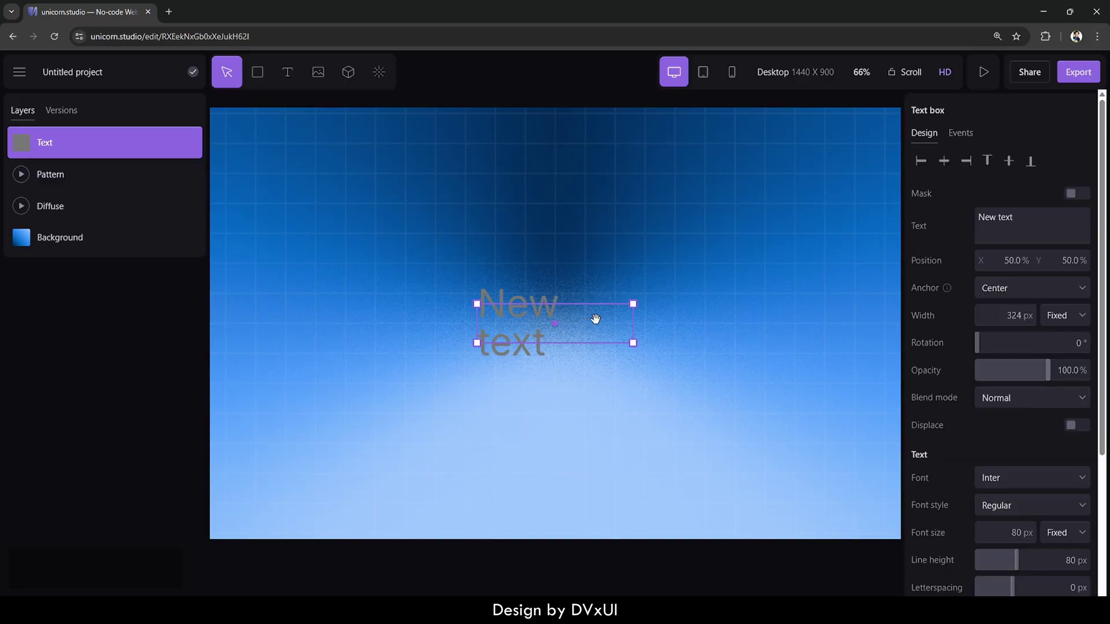
click(1035, 218)
key(ctrl+a)
key(BackSpace)
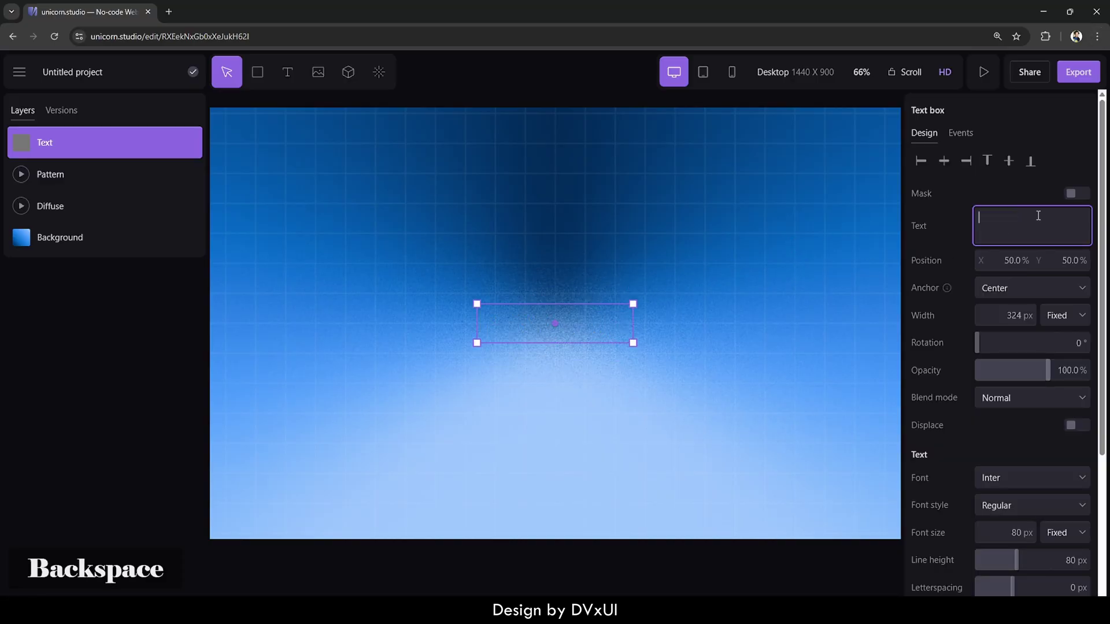
text(Ge)
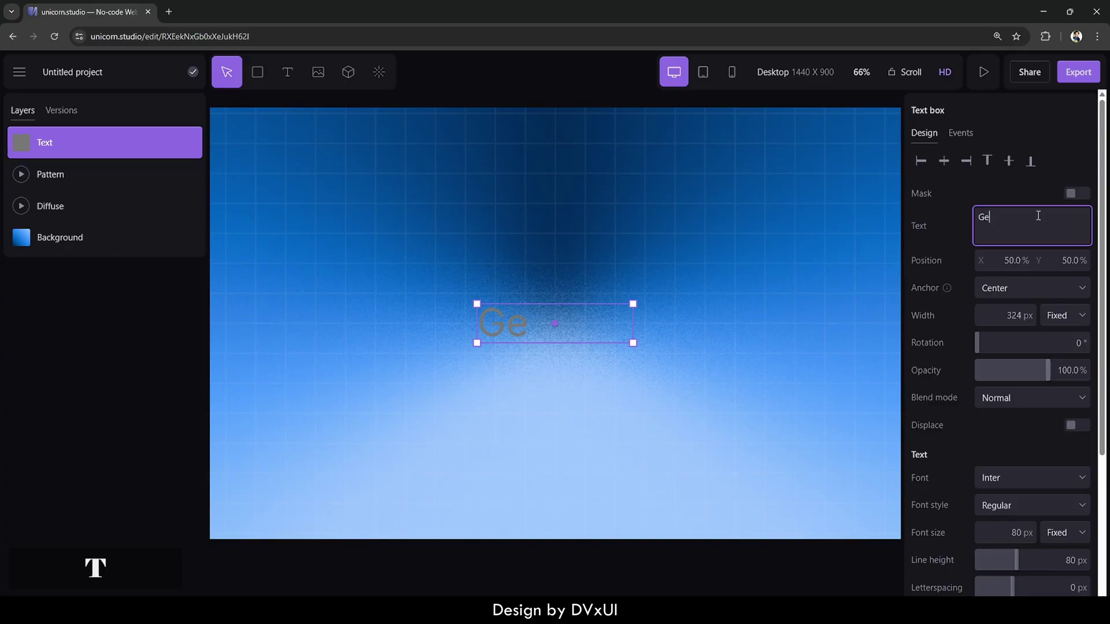
text(t Create)
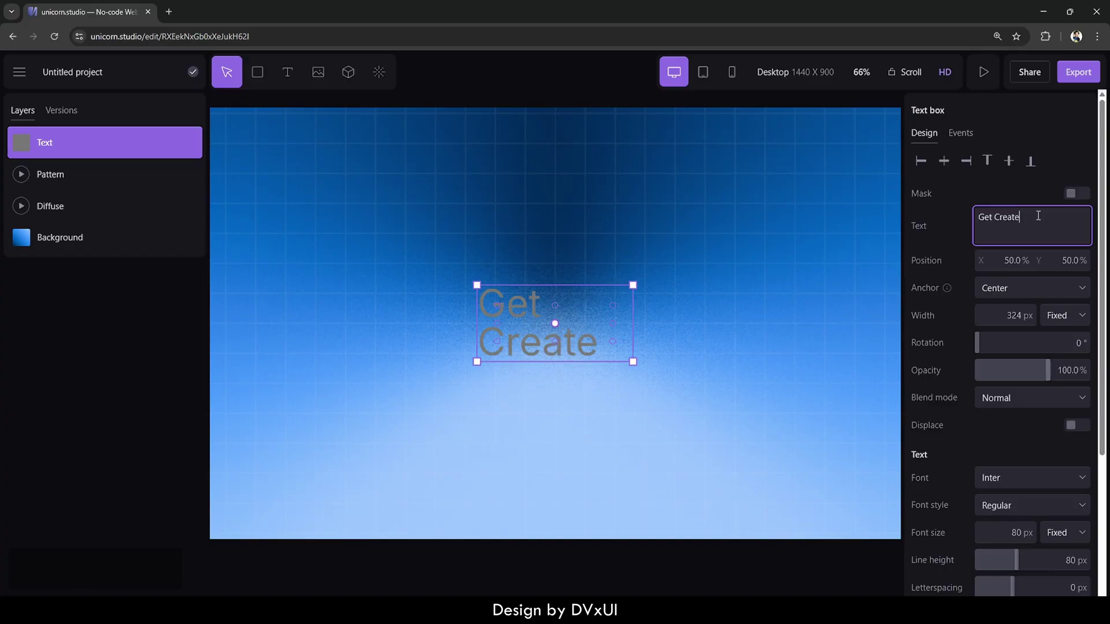
text(ive with)
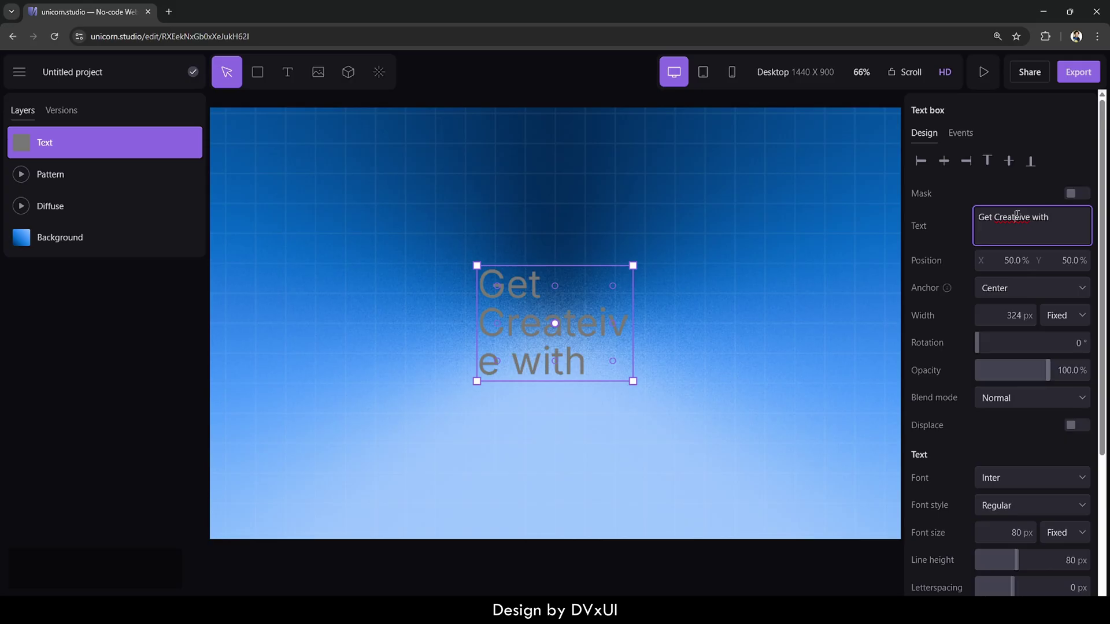
key(Right)
key(BackSpace)
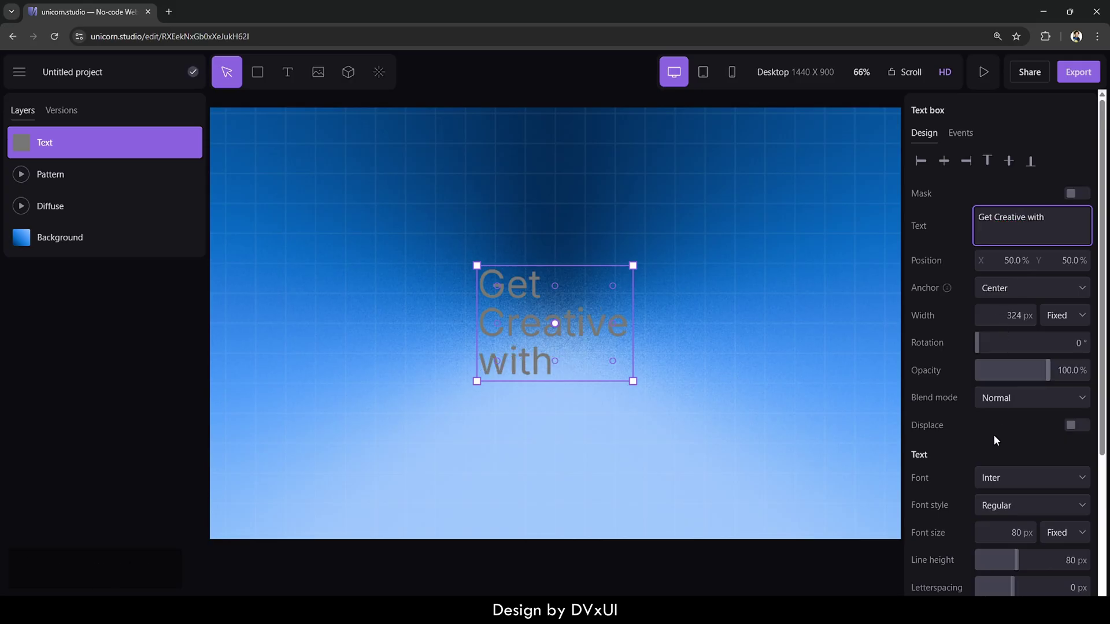
- Set the "Get Creative with" text's fill to white (FFFFFF)
scroll(993, 434, down, 4)
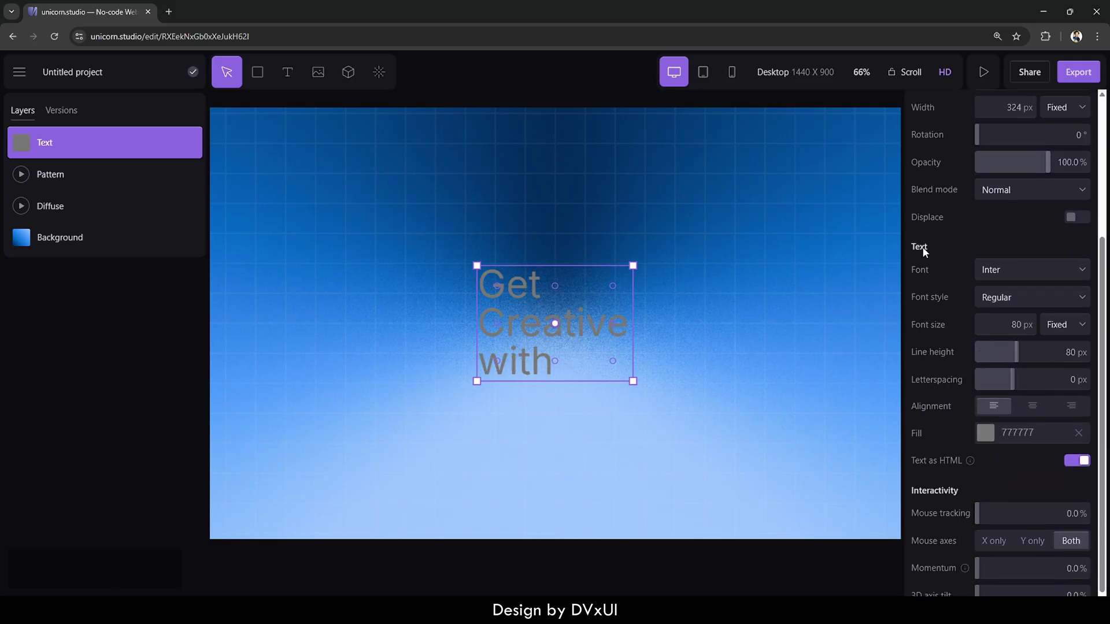
click(985, 432)
click(878, 297)
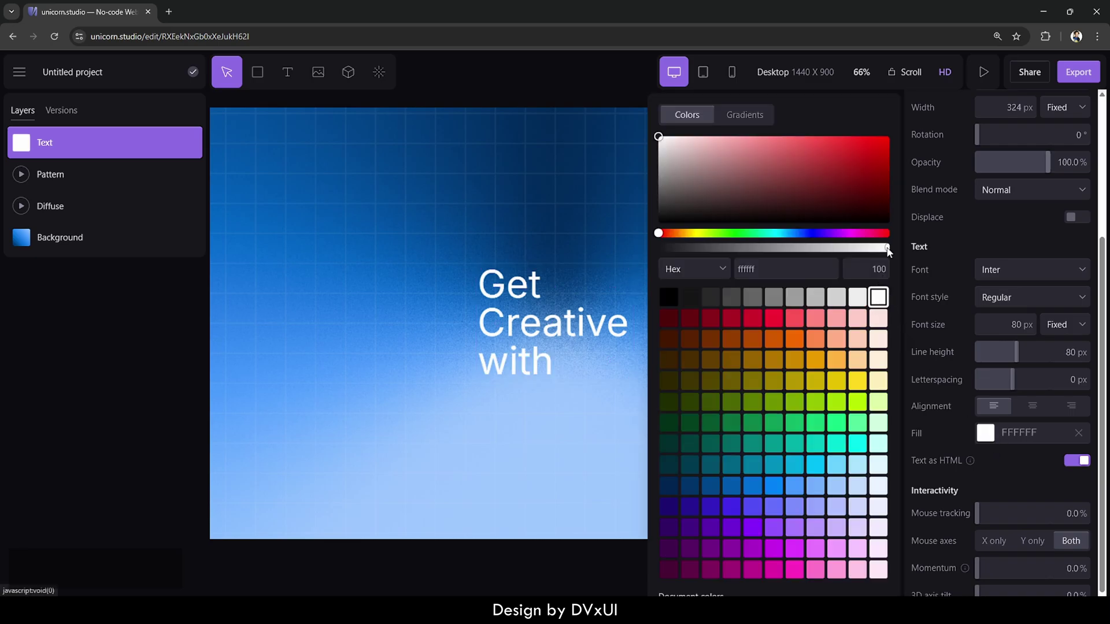
- Search the font library for Outfit and apply it to the "Get Creative with" text
click(1008, 265)
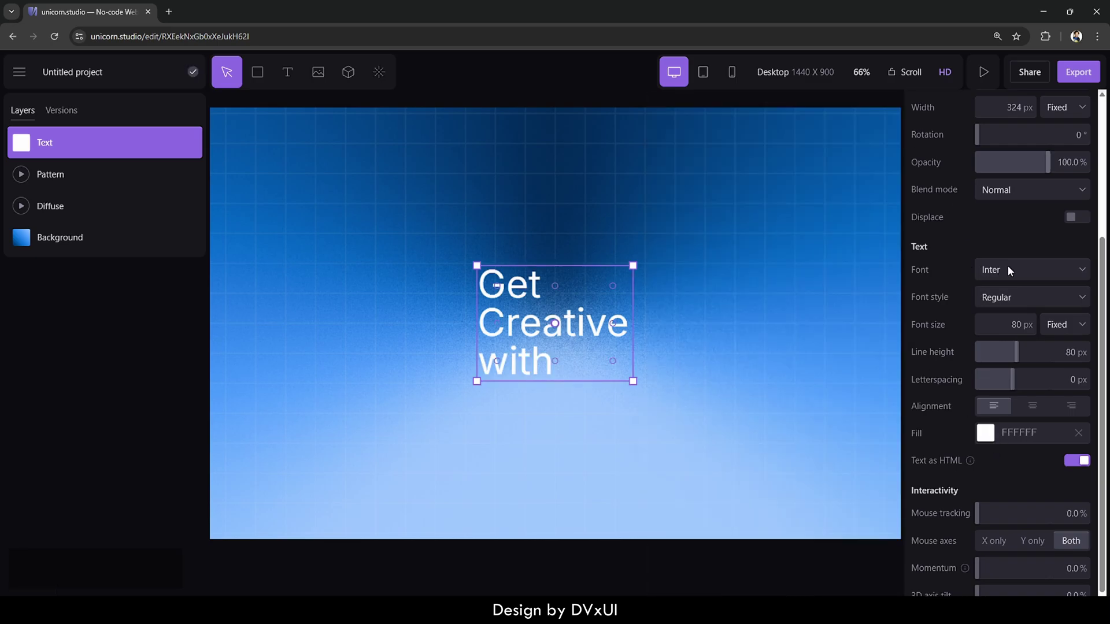
click(1008, 265)
click(1007, 265)
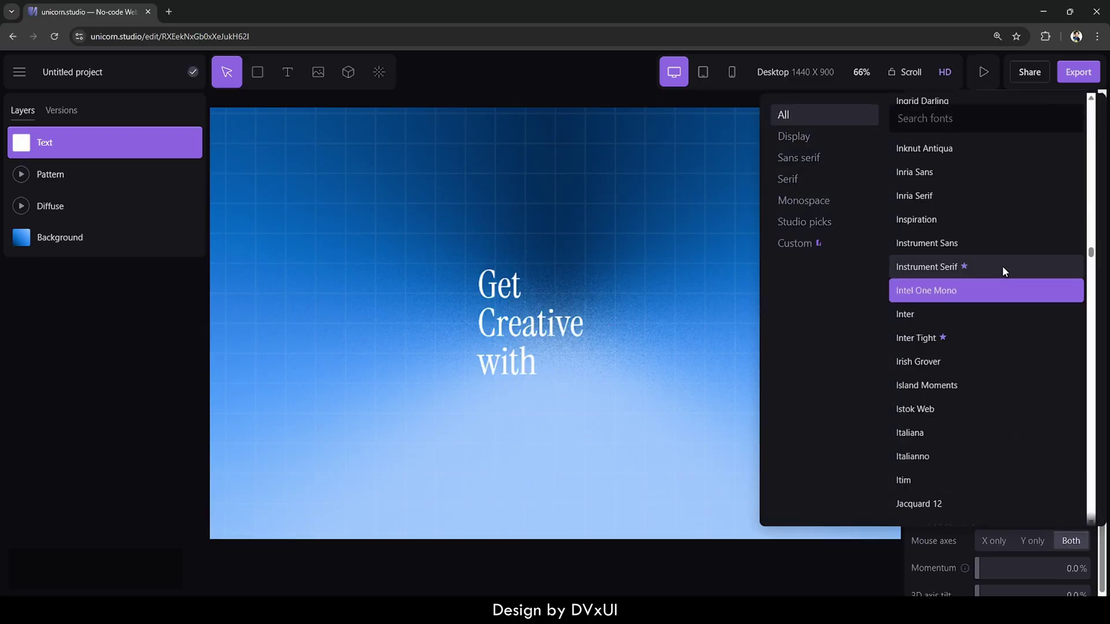
click(1008, 270)
click(946, 118)
text(outfit)
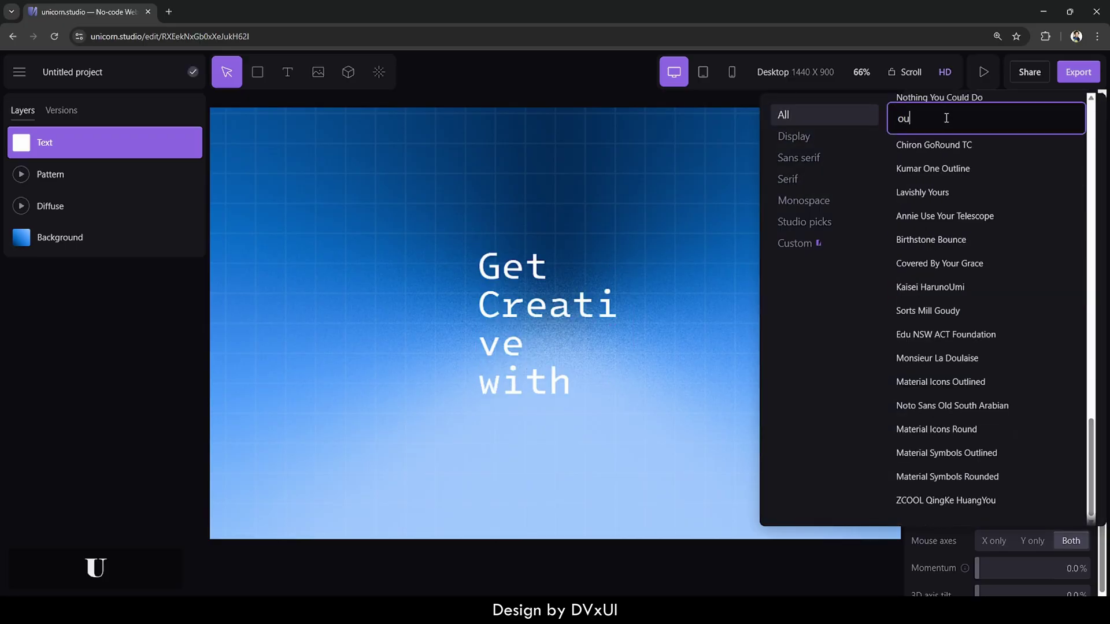
click(927, 148)
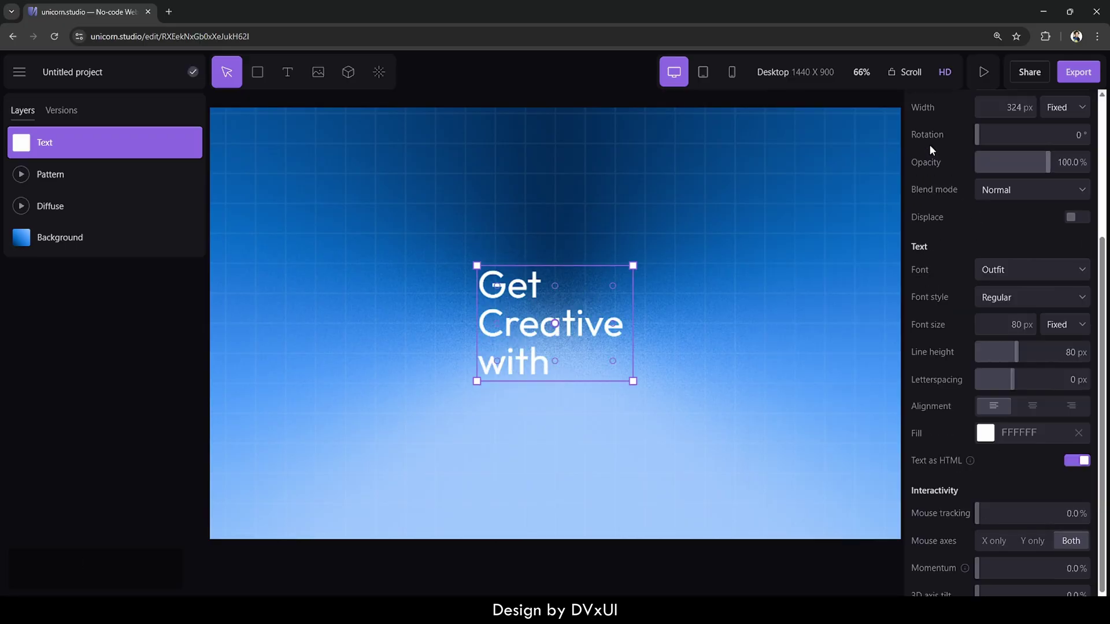
- Set the "Get Creative with" text's font size to 48 px and its font style to 200
click(1016, 325)
text(45)
key(Return)
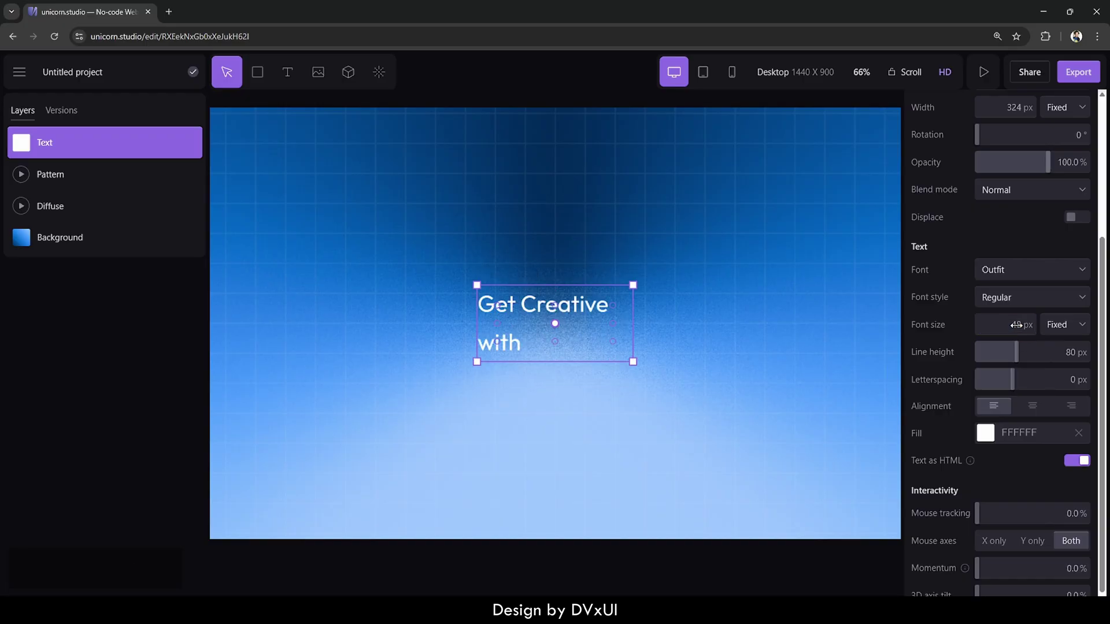
click(1004, 298)
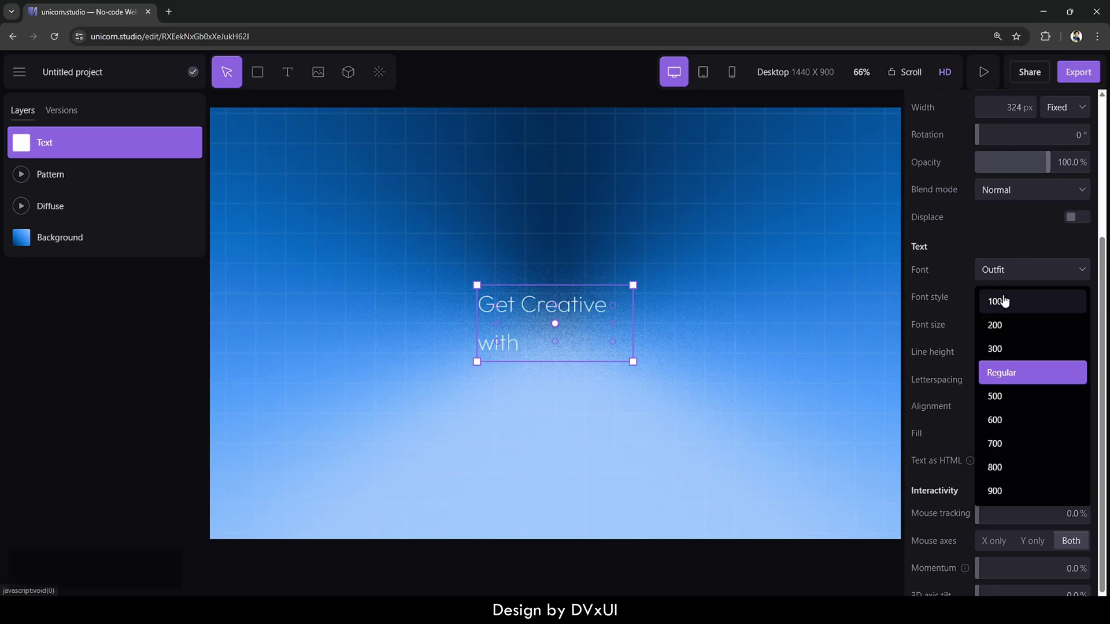
click(1000, 326)
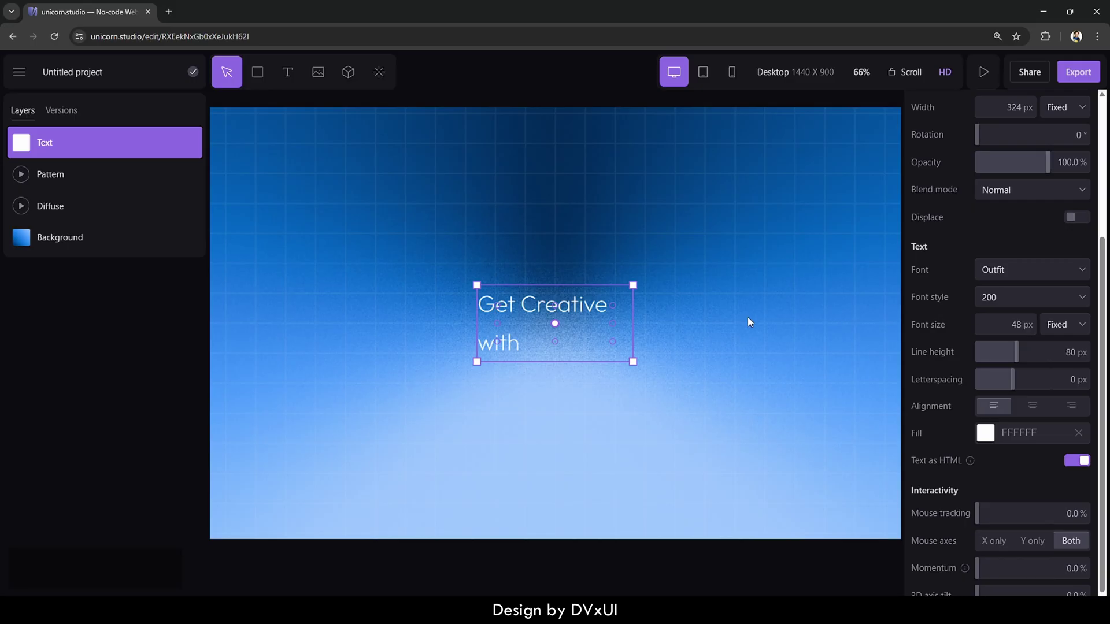
- Widen the "Get Creative with" text box to about 376 px so it fits one line, and centre-align its text
drag(633, 322, 657, 319)
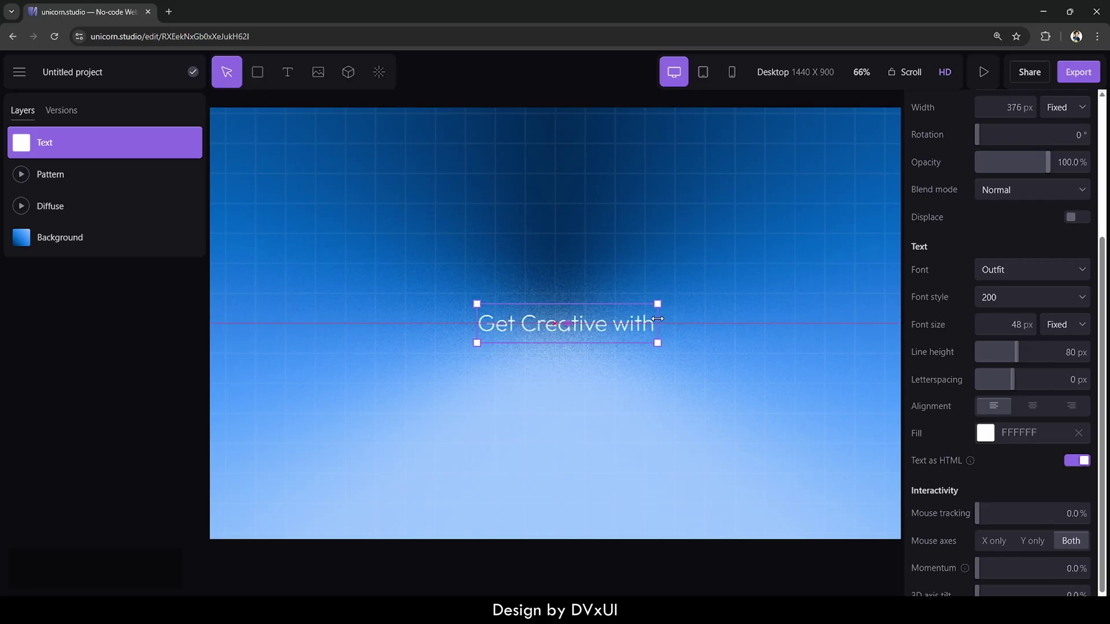
click(1032, 411)
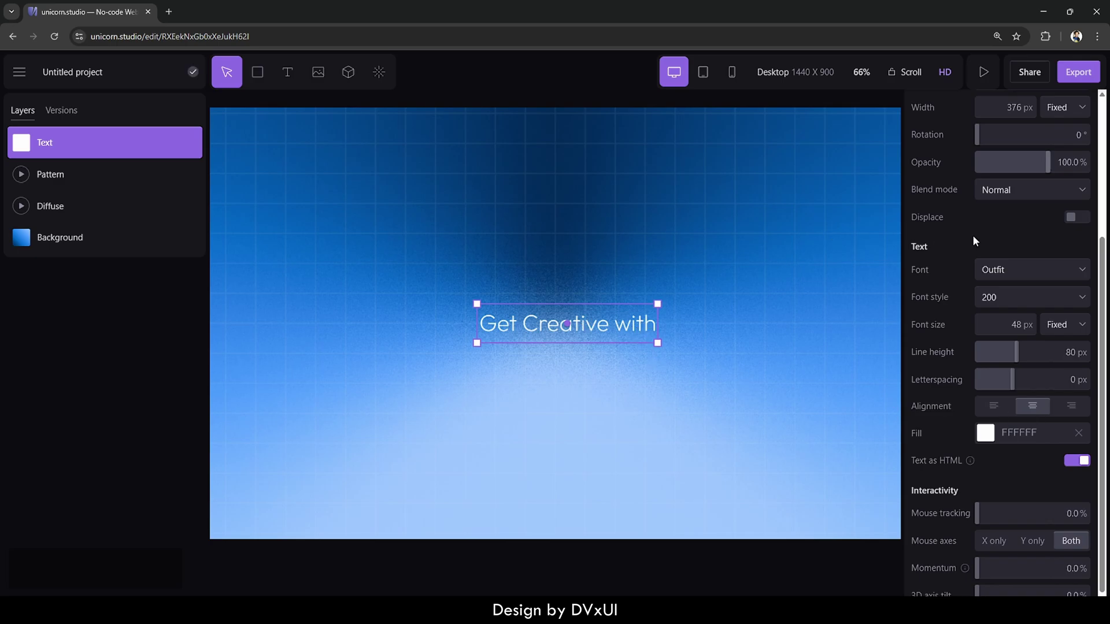
- Centre the "Get Creative with" text box horizontally on the canvas and move it up to a Y position of 32.6%, leaving it deselected
scroll(972, 235, up, 4)
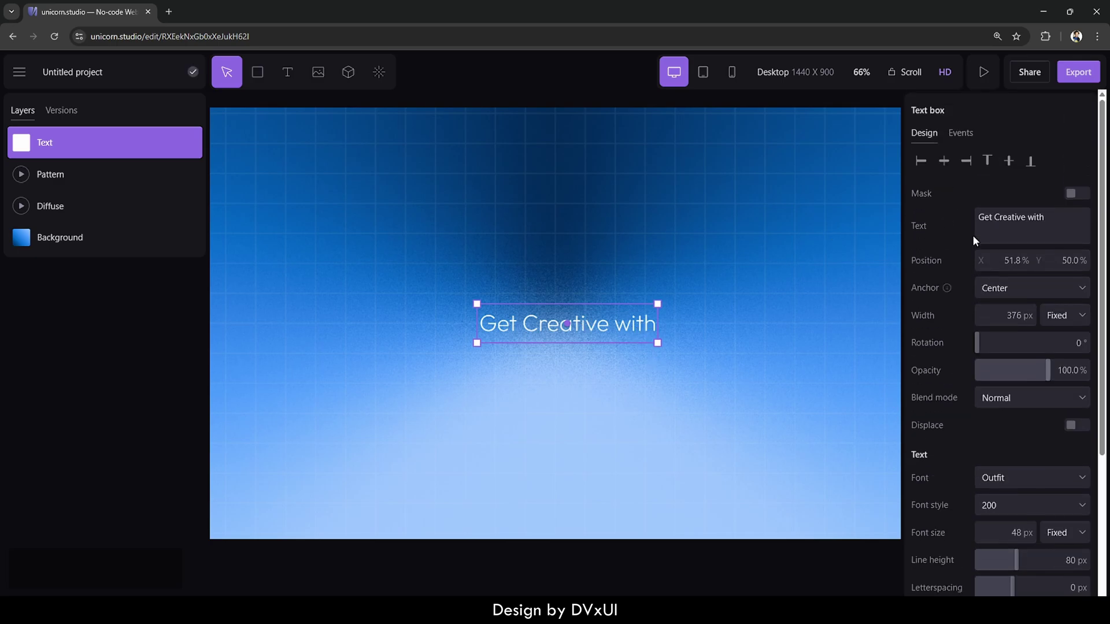
click(943, 162)
key(shift+Up)
key(shift+Up)
key(shift+Up)
key(shift+Up)
key(shift+Up)
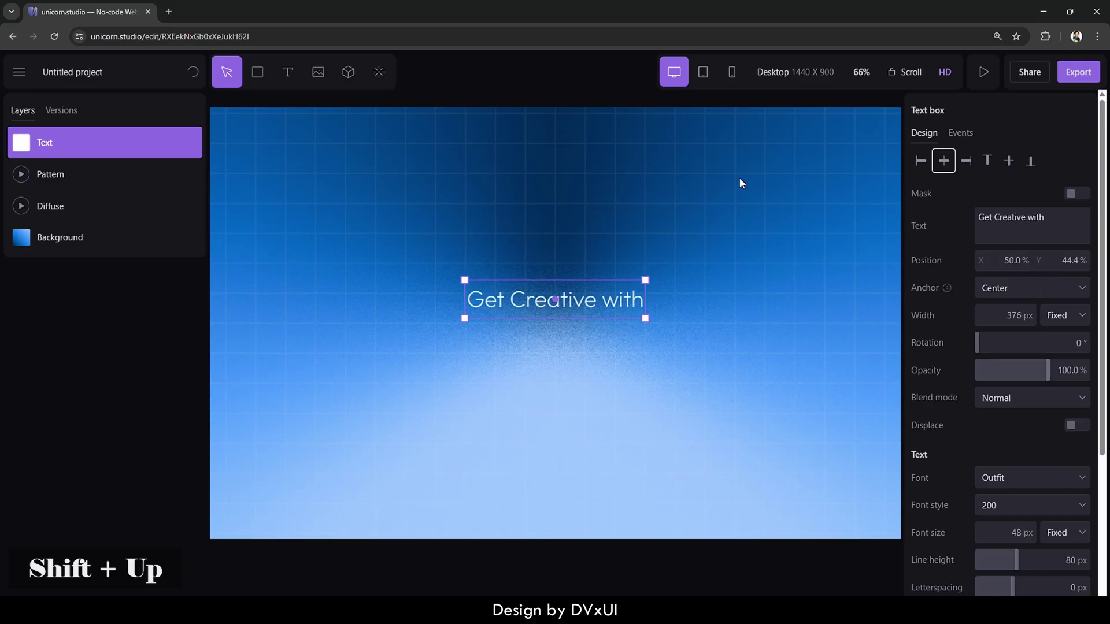
key(shift+Up)
key(shift+Up)
key(shift+Up)
key(shift+Up)
key(shift+Up)
key(shift+Up)
key(shift+Up)
key(shift+Up)
key(shift+Up)
key(shift+Up)
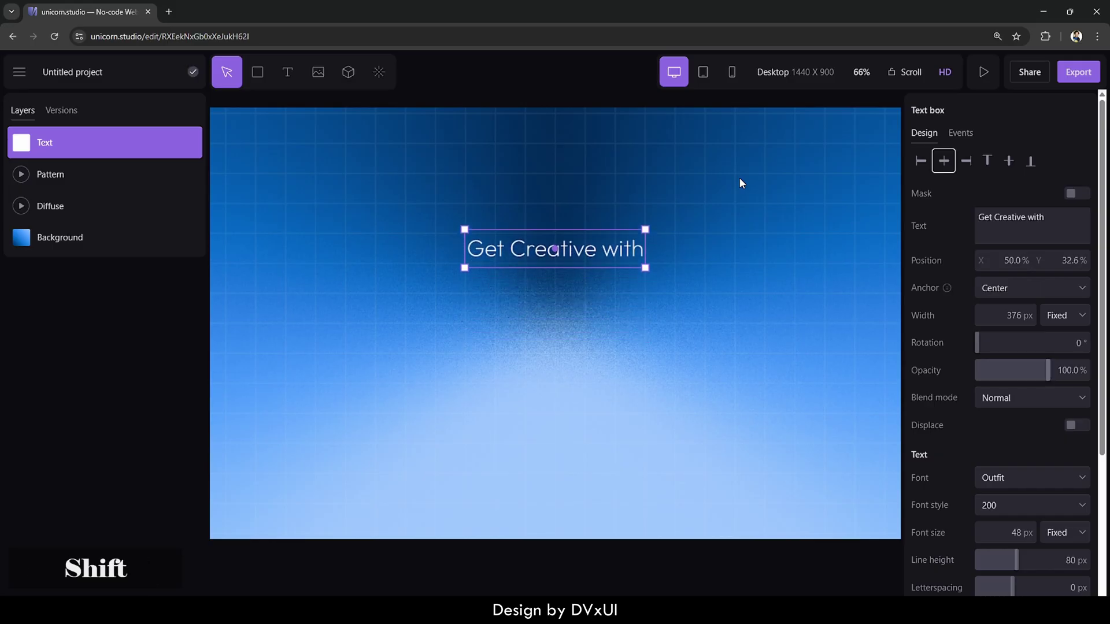
click(736, 240)
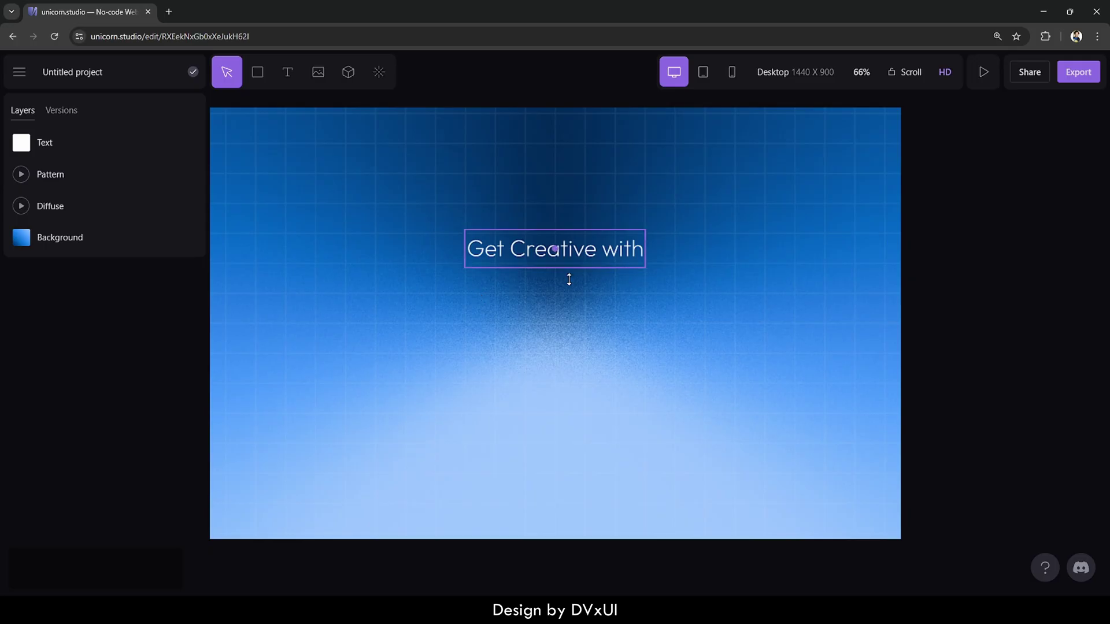
- Duplicate the "Get Creative with" text box and place the copy directly beneath the original, at a Y position of about 41.5%
click(528, 249)
key(ctrl+d)
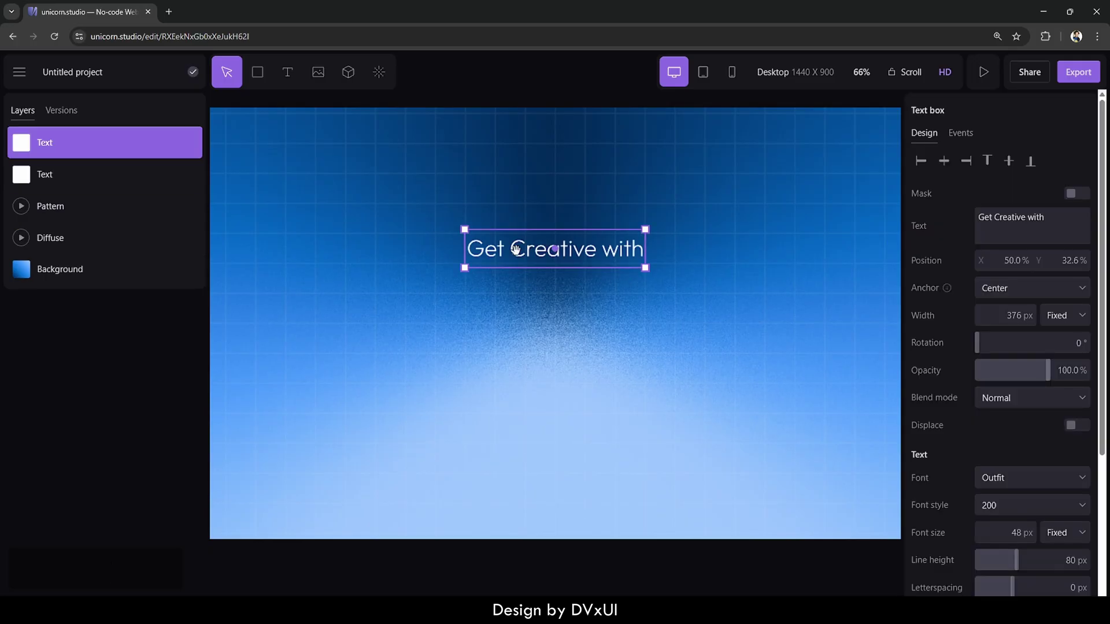
drag(519, 249, 518, 288)
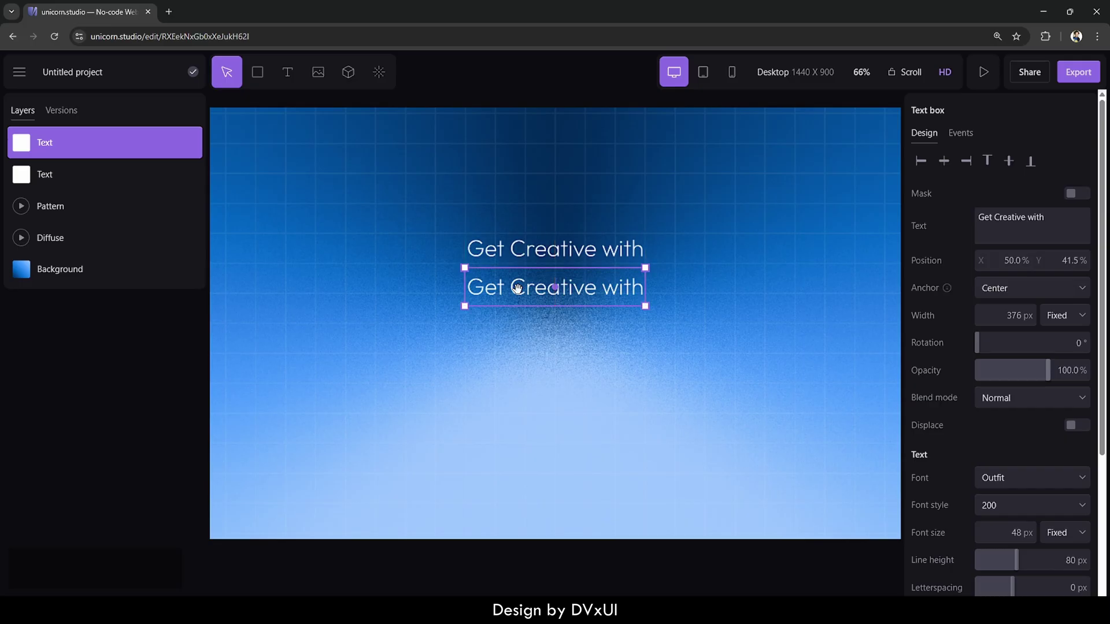
- Replace the duplicated text box's content with "WebGL Designs"
double_click(519, 290)
click(1032, 224)
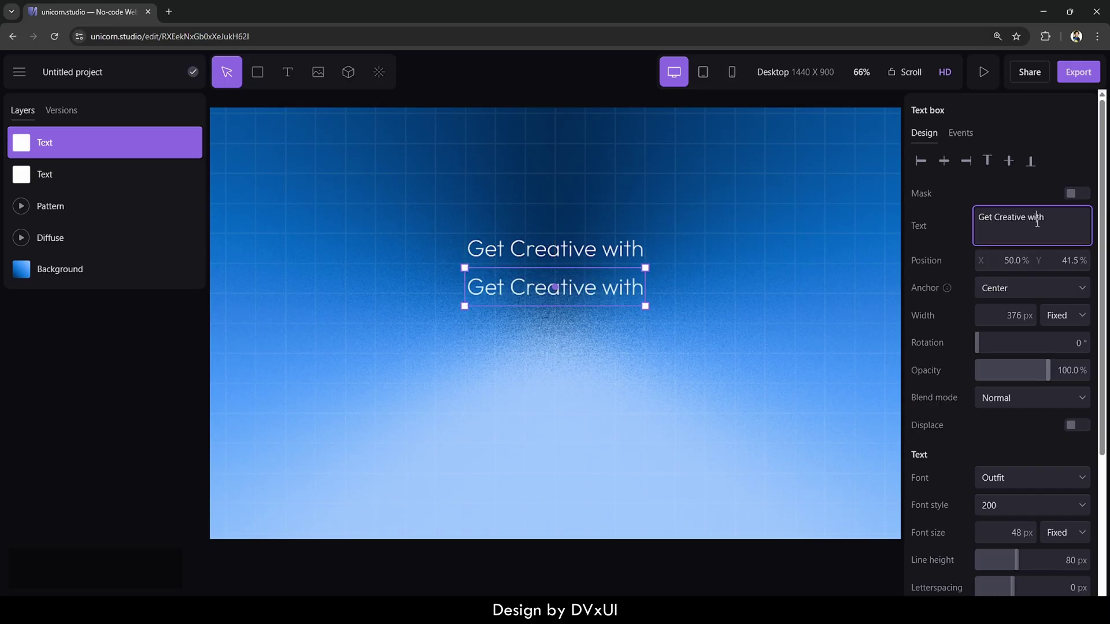
key(ctrl+a)
key(BackSpace)
text(Web)
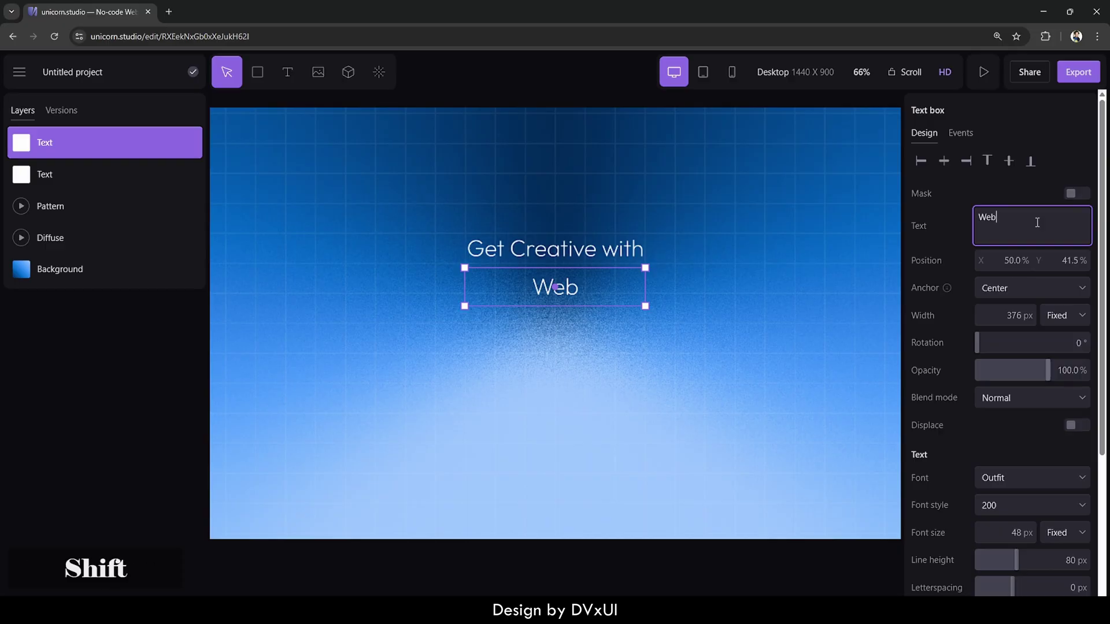
text(GL Designs)
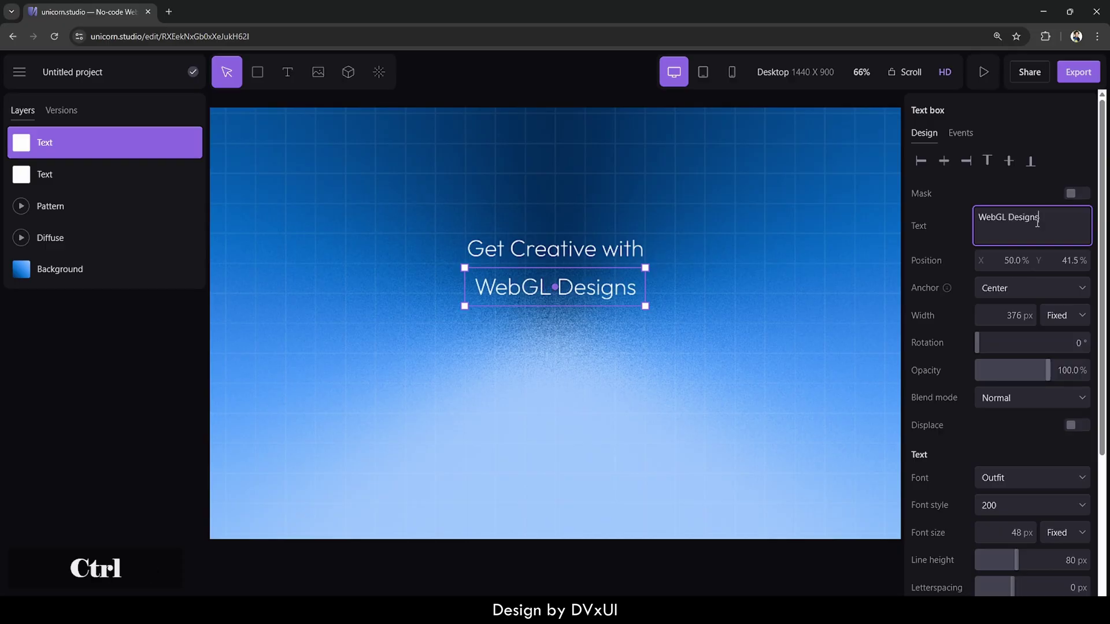
key(ctrl+a)
- Set the "WebGL Designs" text's font style to 600 and its font size to 80 px
scroll(1030, 408, down, 4)
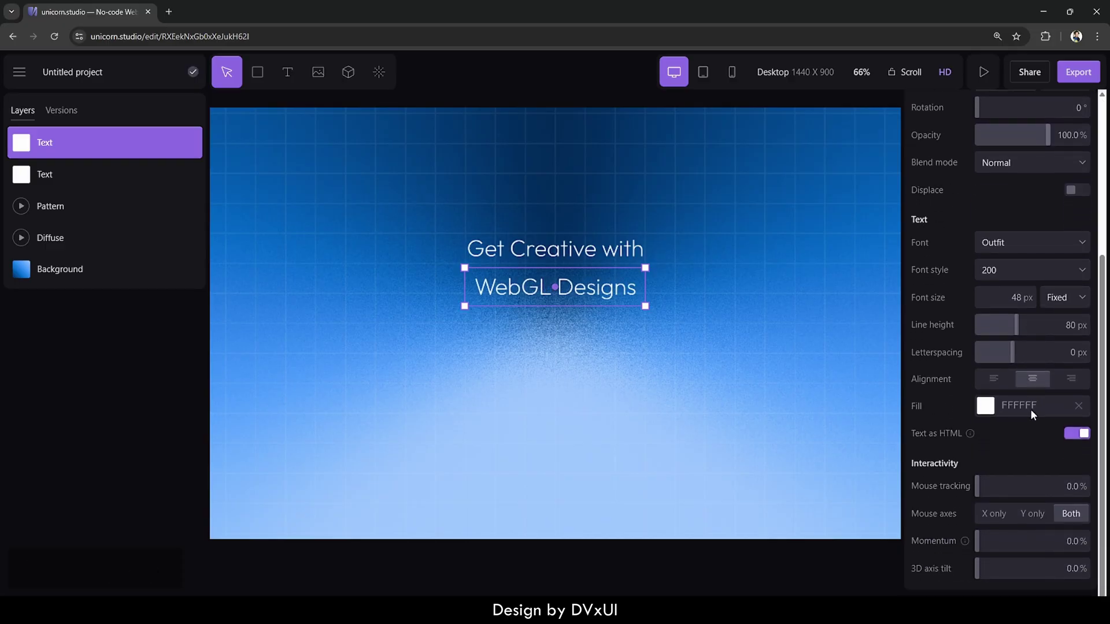
click(1002, 265)
click(1002, 391)
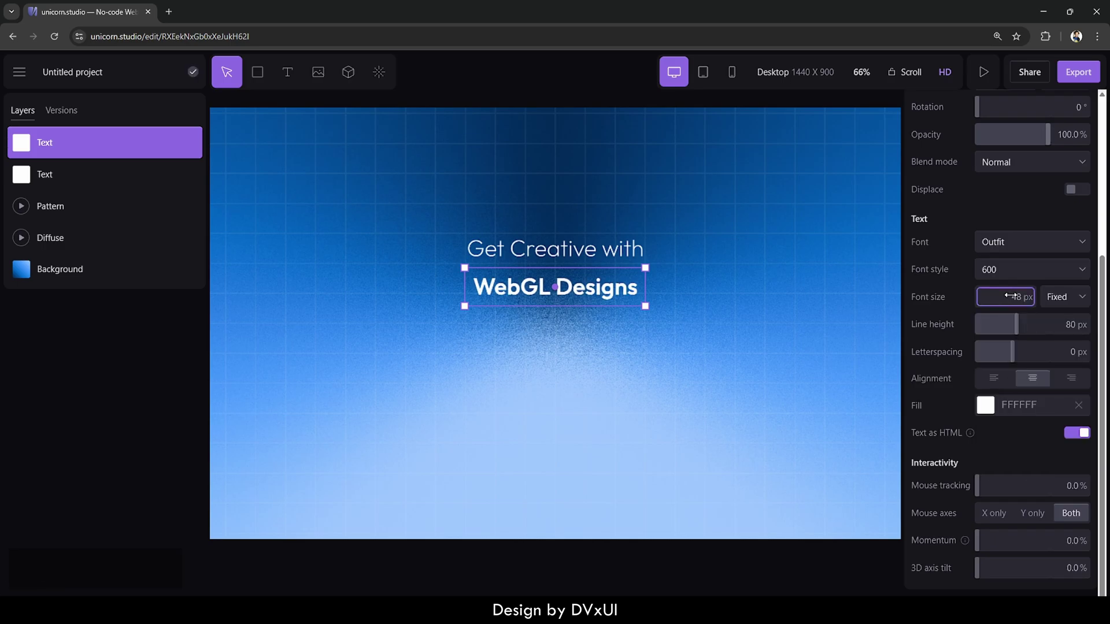
text(80)
key(Return)
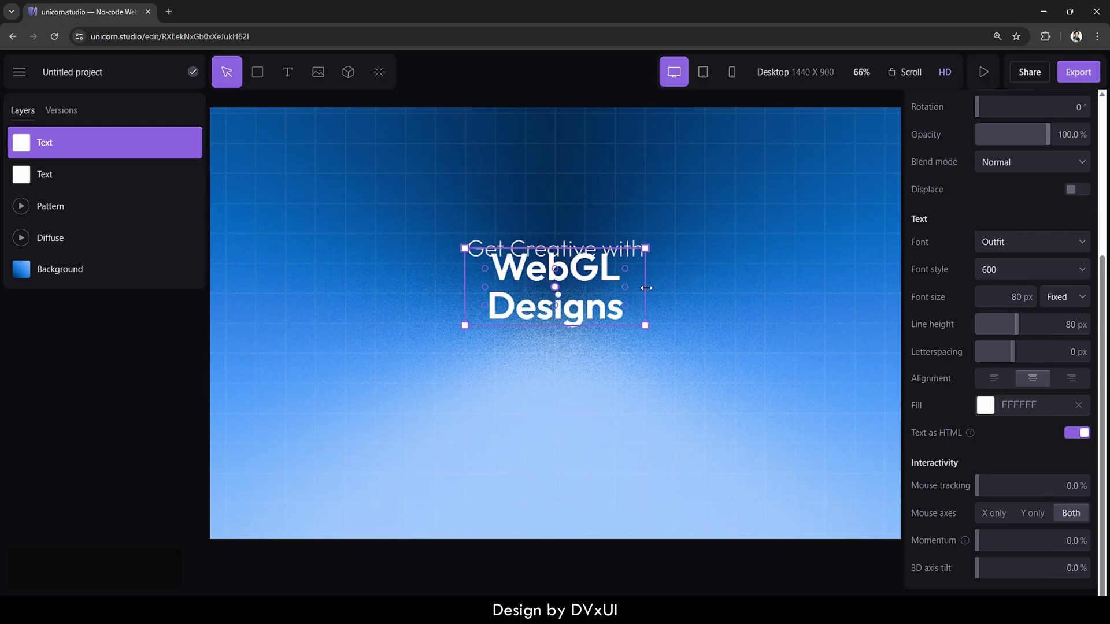
- Widen the "WebGL Designs" text box to about 578 px, centre it horizontally on the canvas, and leave it deselected
drag(646, 287, 743, 284)
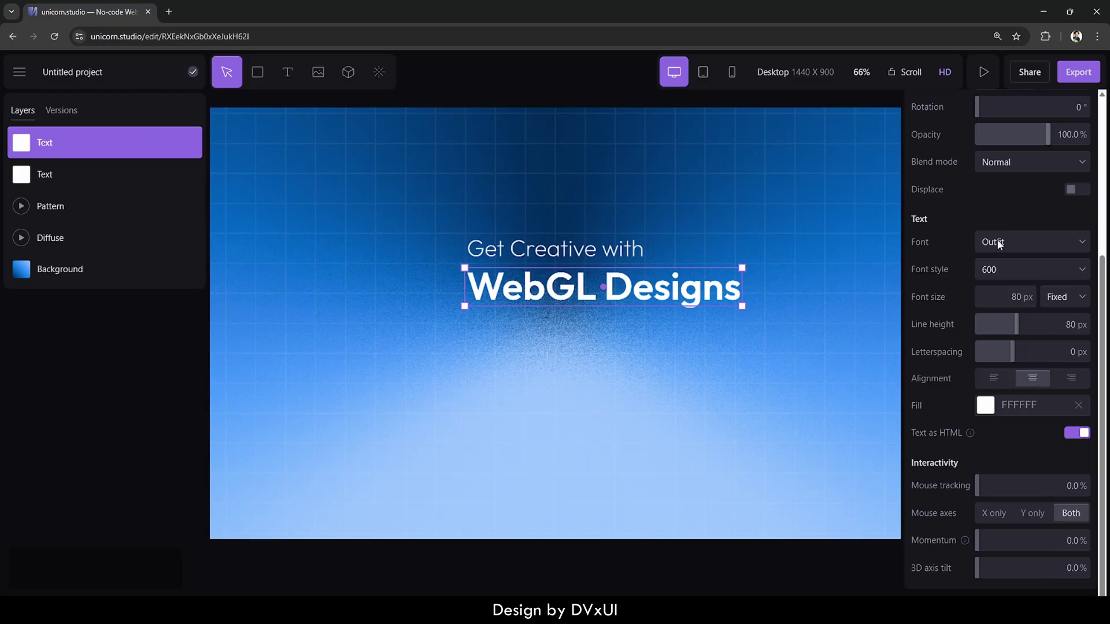
scroll(997, 244, up, 5)
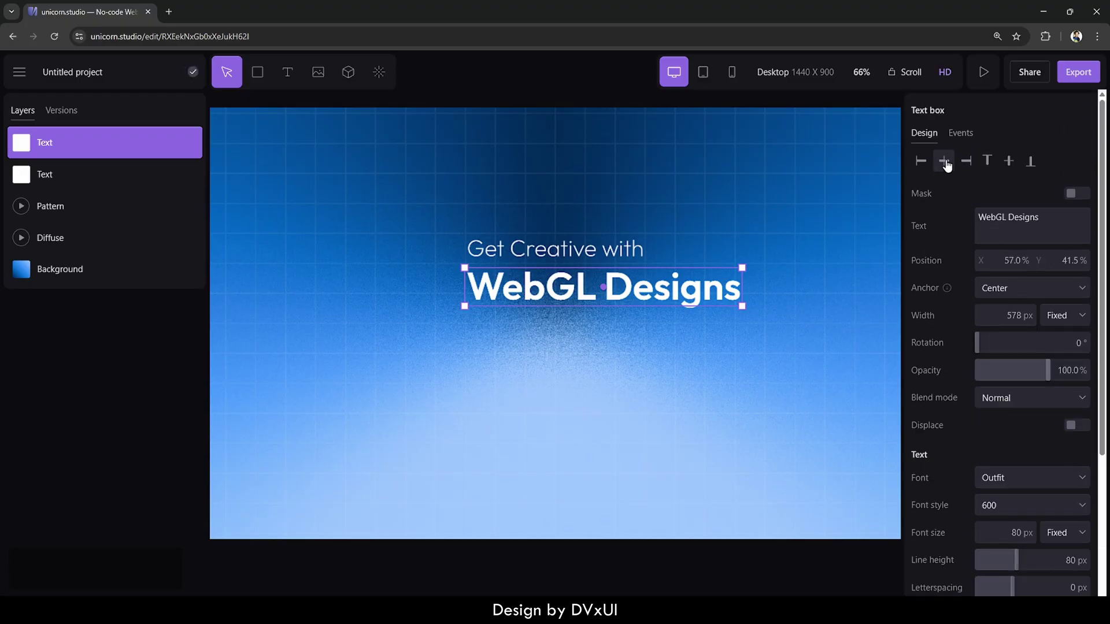
click(946, 165)
key(Escape)
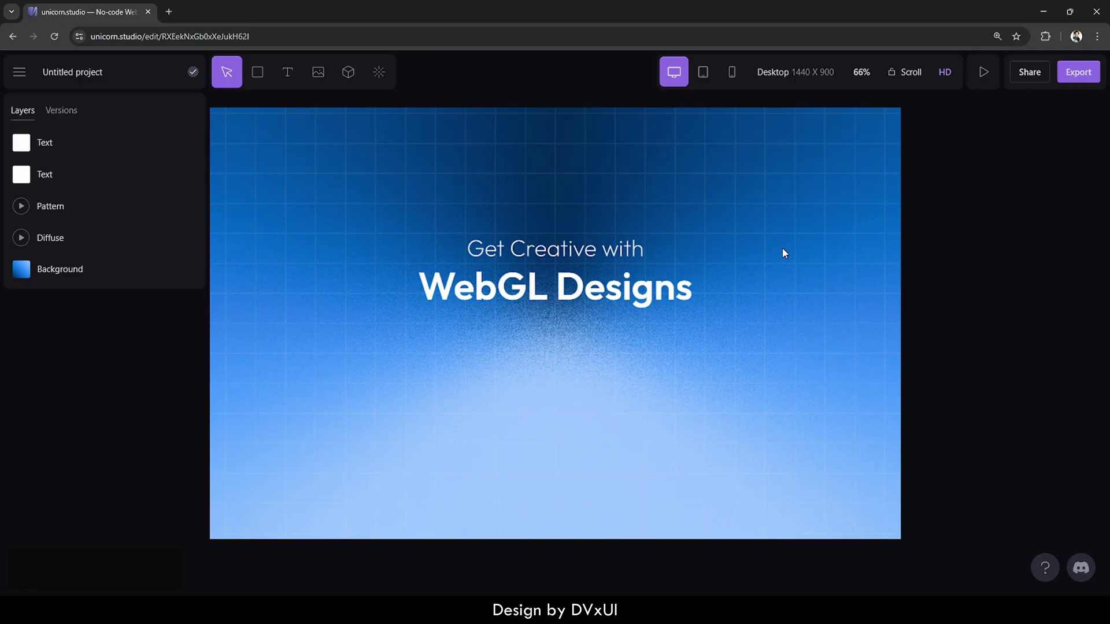
- Nudge the "WebGL Designs" text box vertically to a Y position of 41.6% and leave it deselected
click(634, 292)
key(Up)
key(Down)
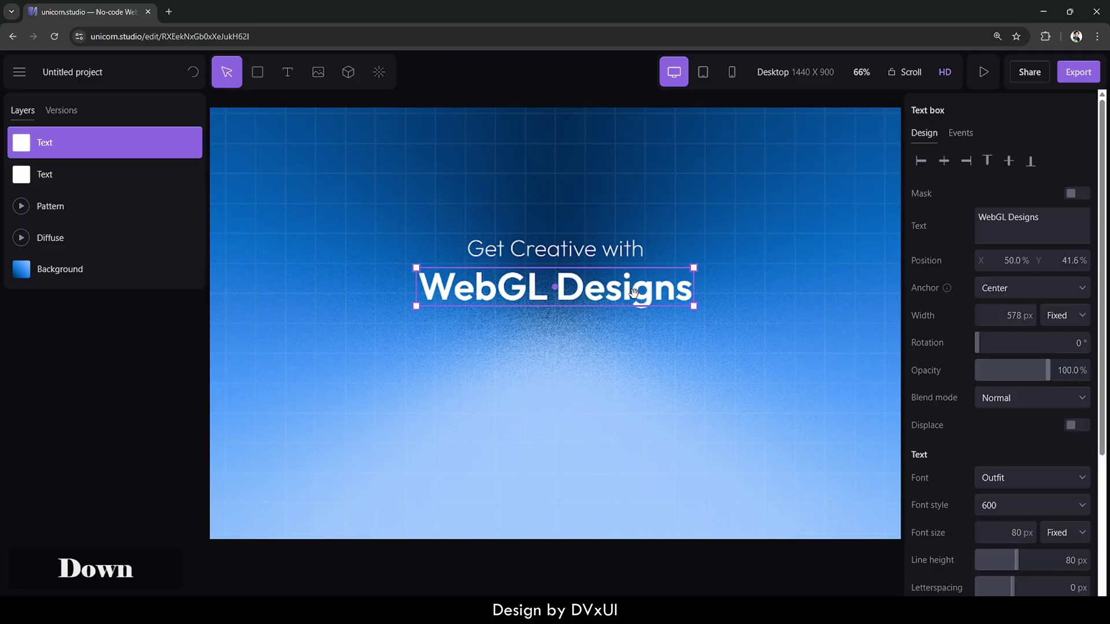
click(632, 350)
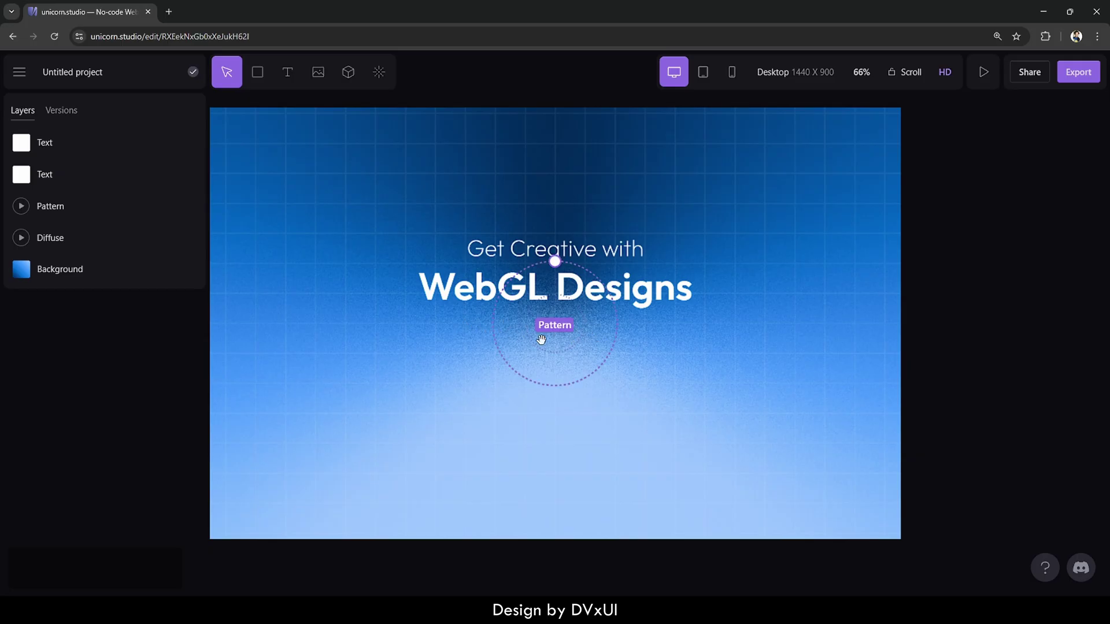
- Duplicate the "Get Creative with" text box and place the copy beneath "WebGL Designs", at a Y position of about 52.2%
key(ctrl+t)
click(596, 239)
key(ctrl+d)
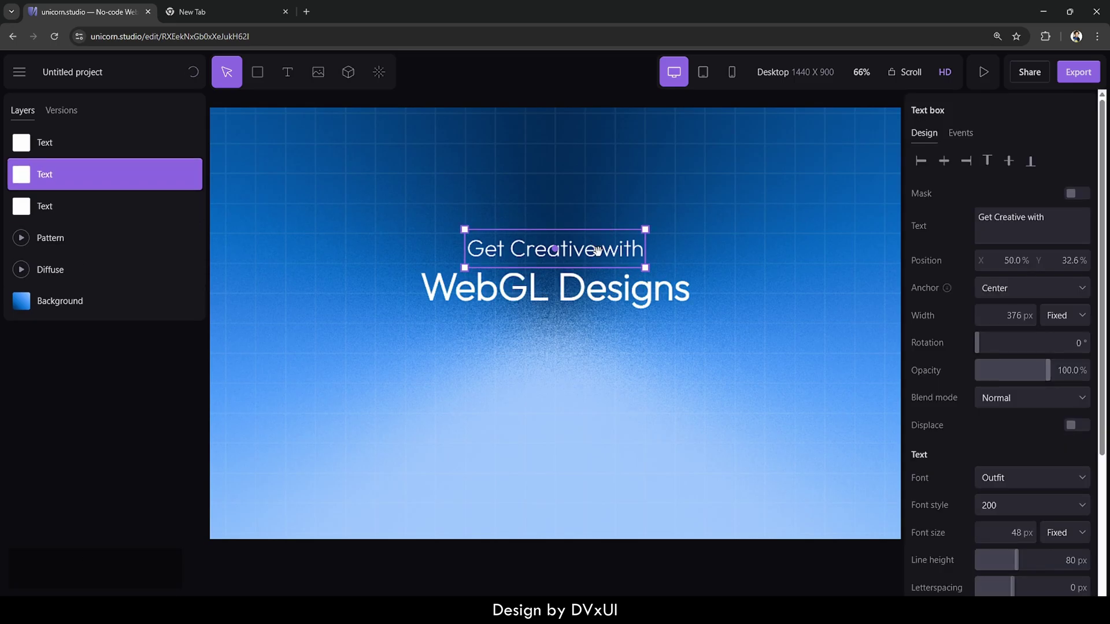
drag(596, 240, 595, 336)
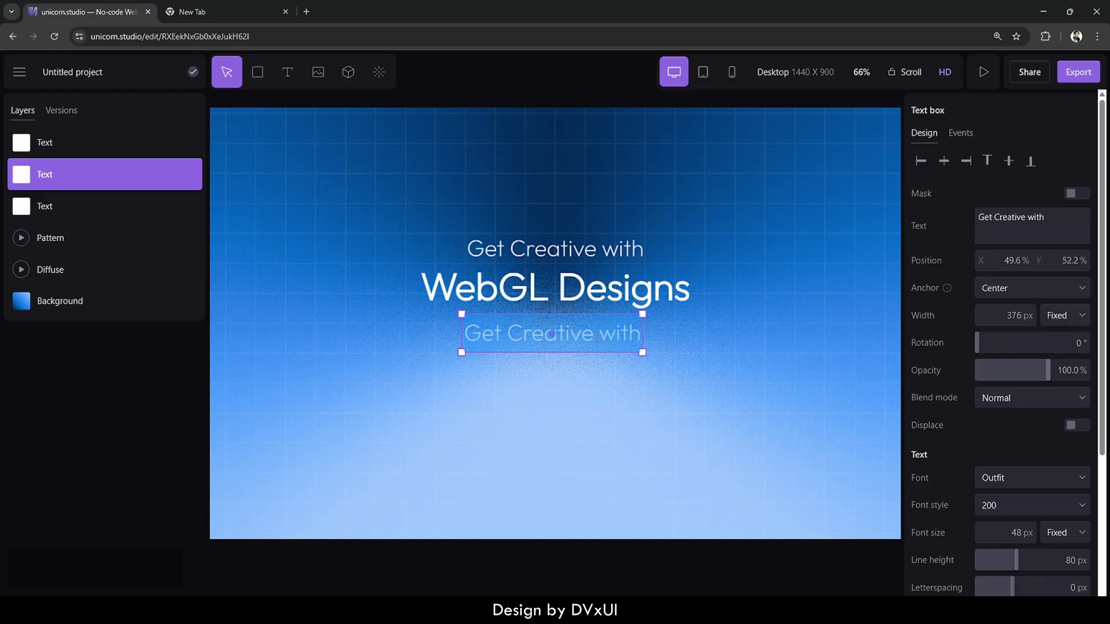
- Search the web for loremipsum.io in a new browser tab and open the Lorem Ipsum generator site
click(248, 7)
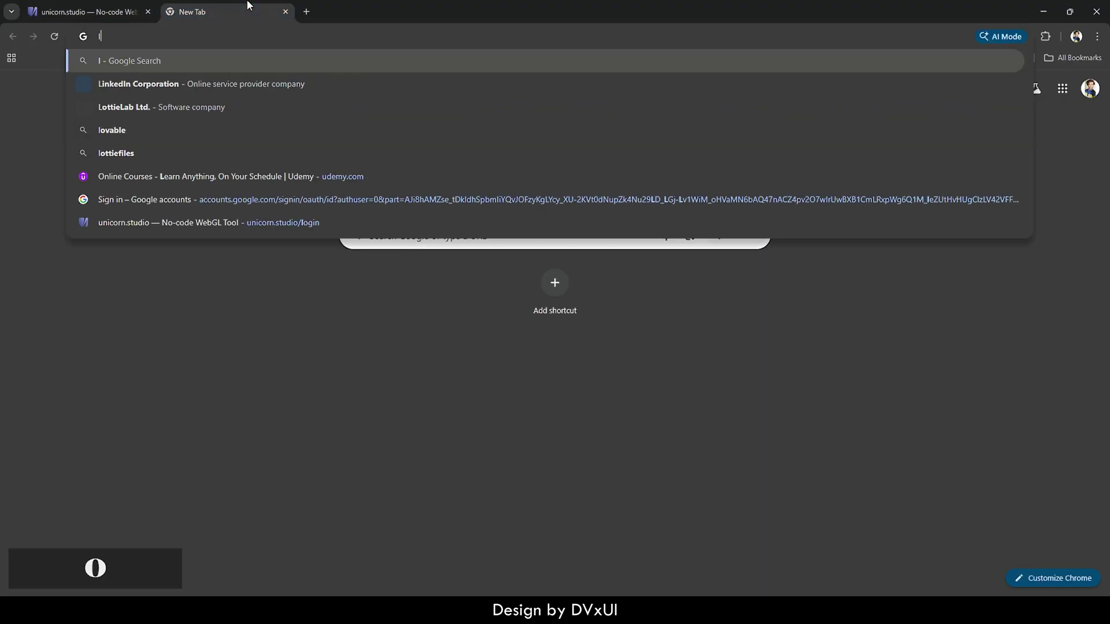
text(lore)
key(Return)
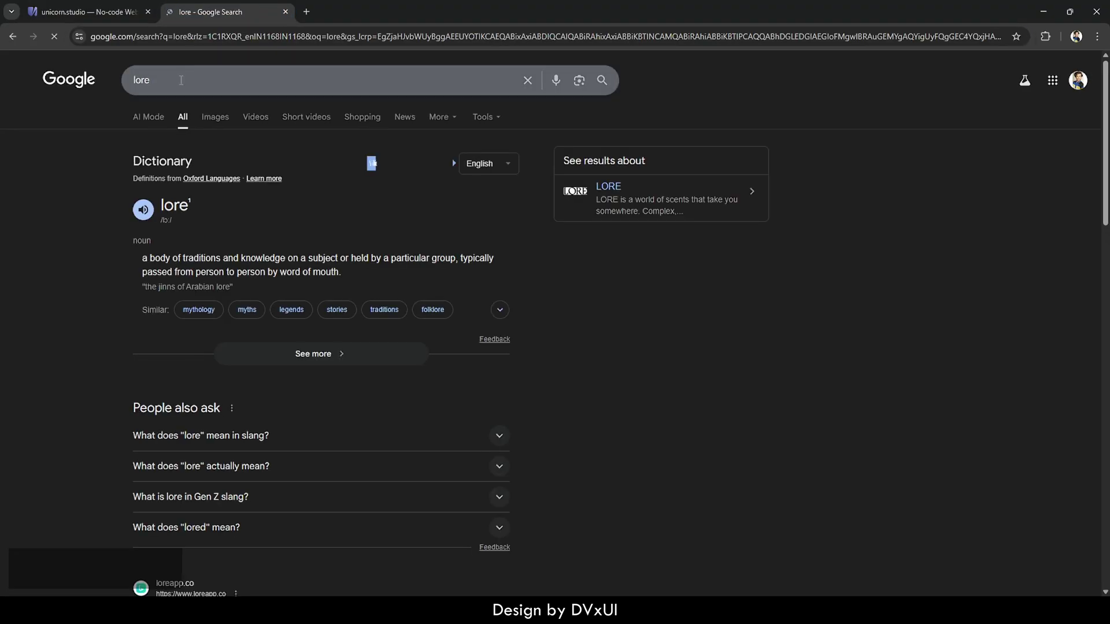
click(181, 80)
text(mipsum.io)
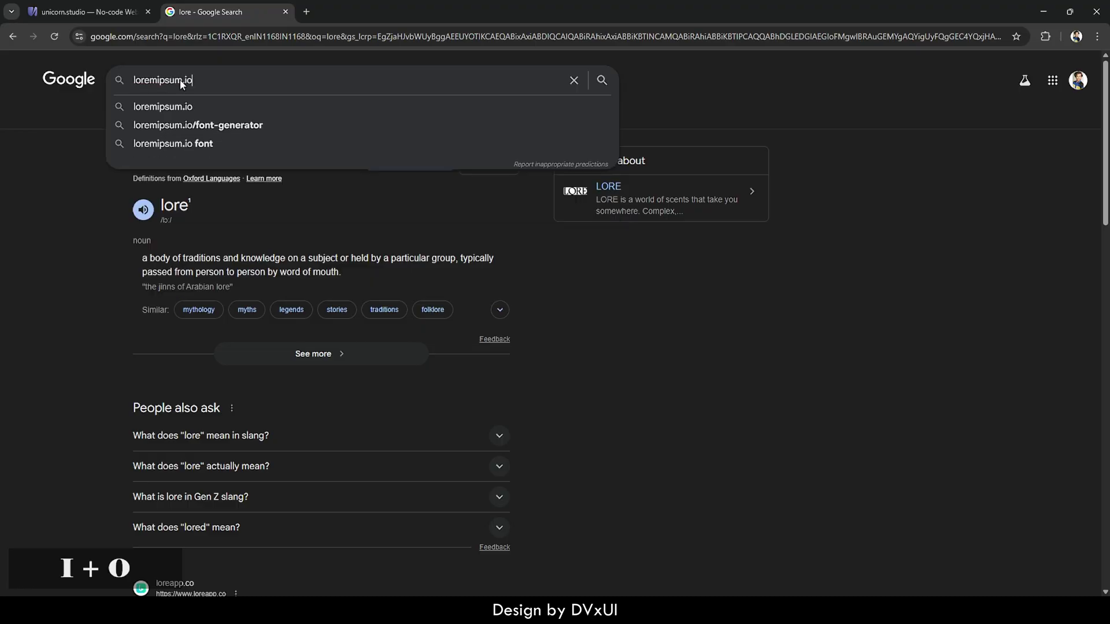
key(Return)
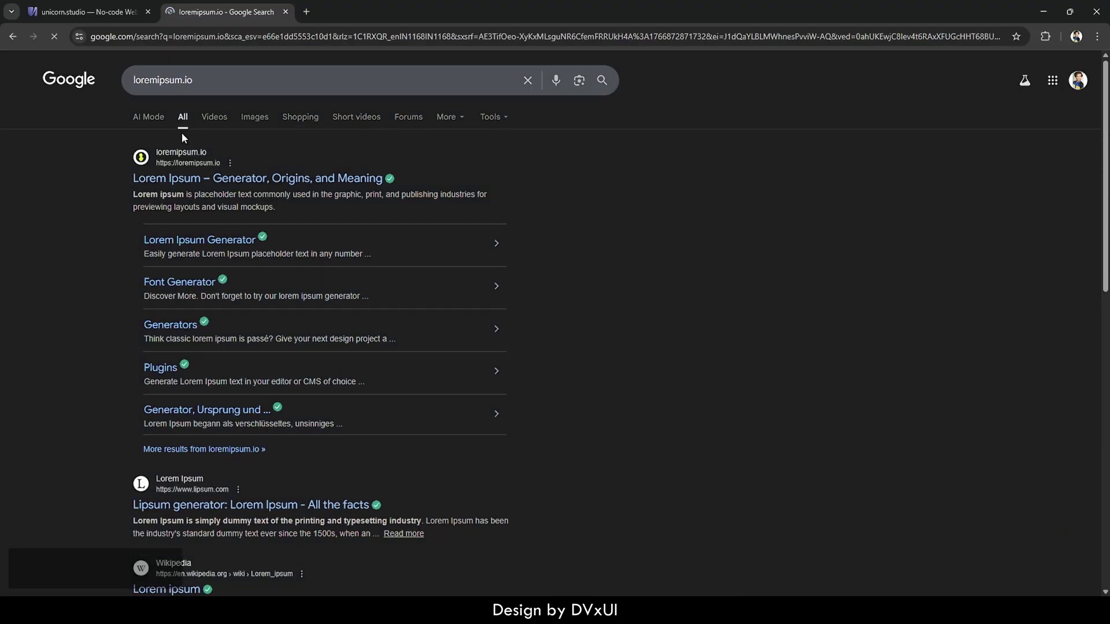
click(196, 182)
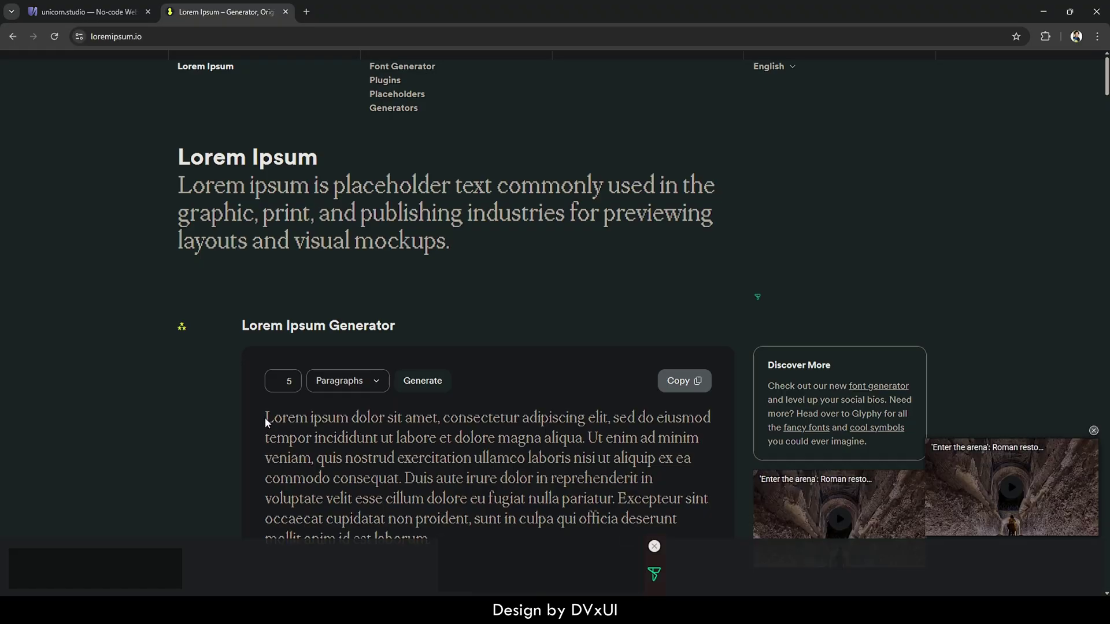
drag(264, 417, 752, 420)
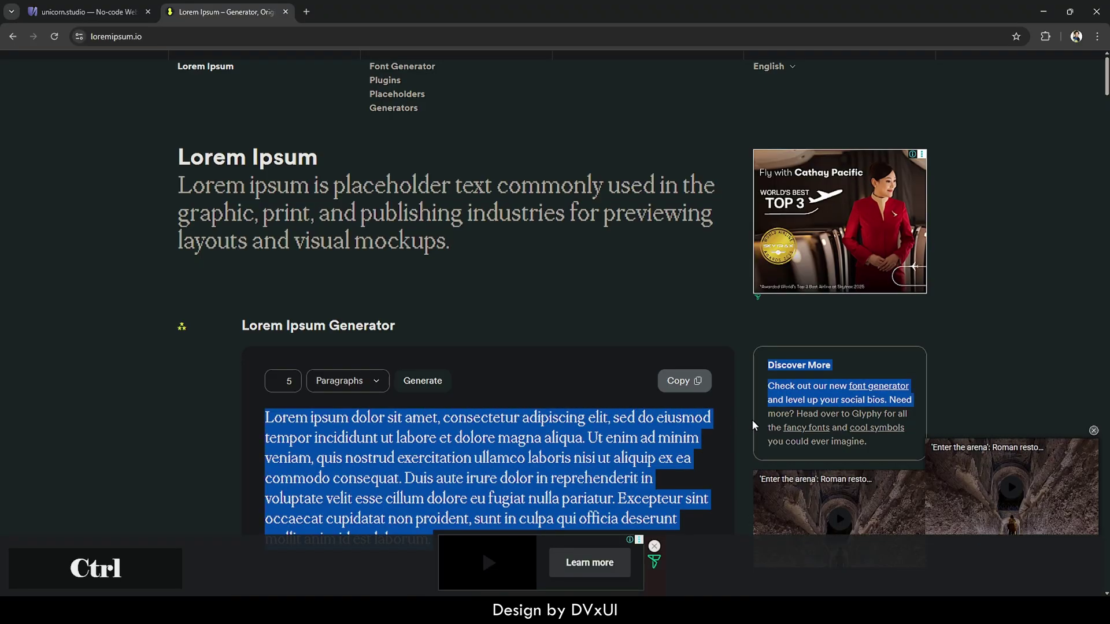
key(ctrl+c)
click(269, 429)
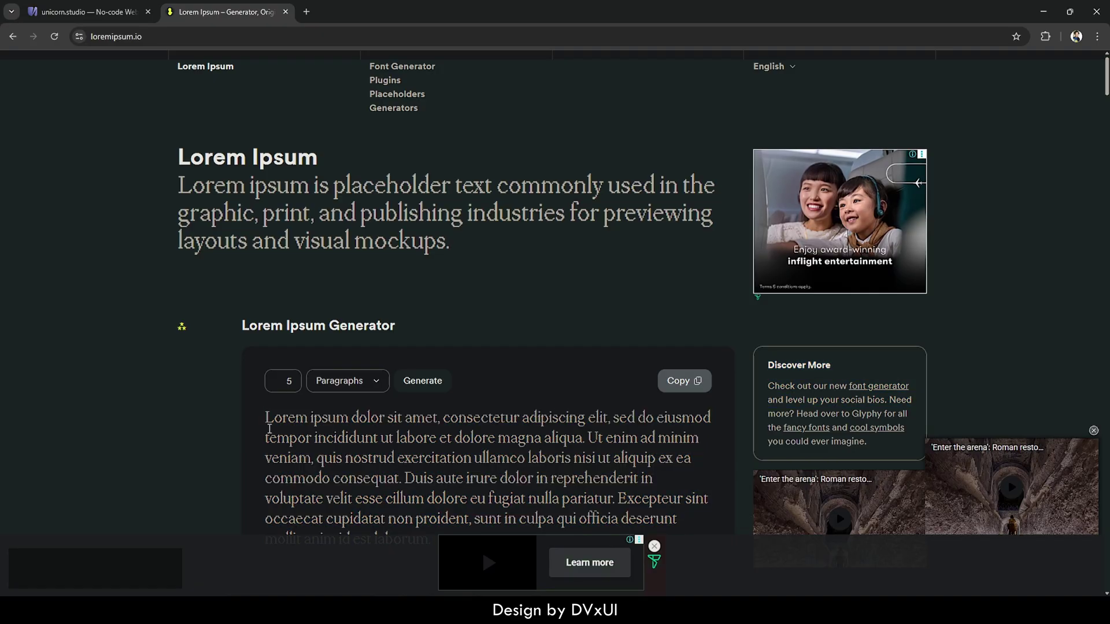
- Copy the line "Lorem ipsum dolor sit amet, consectetur adipiscing elit, sed do eiusmod" and paste it over the duplicated text in Unicorn Studio
drag(265, 418, 711, 419)
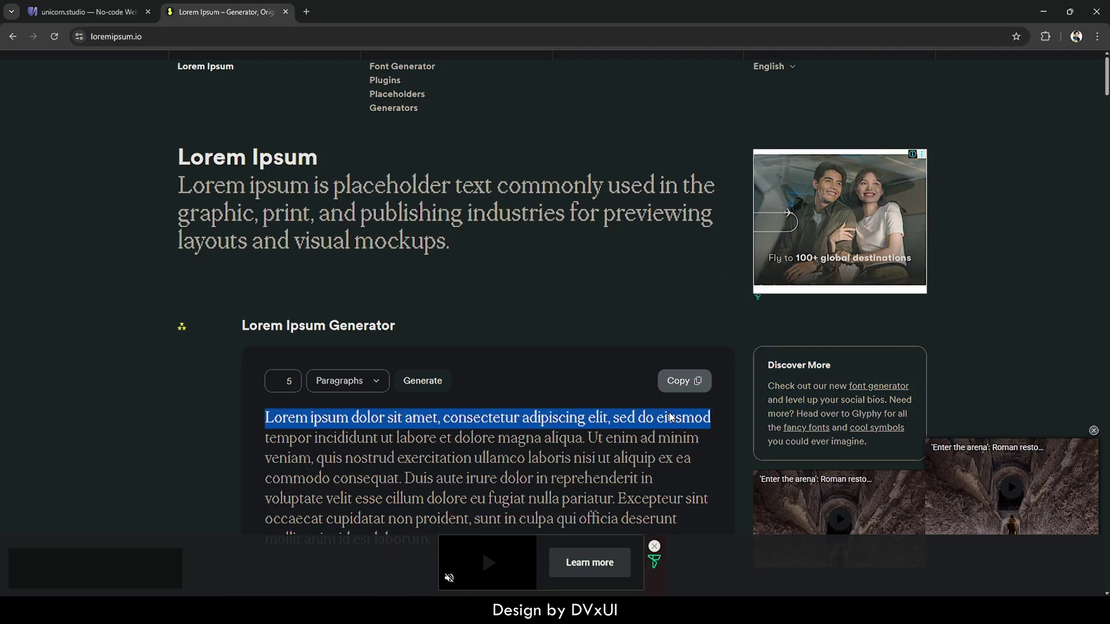
right_click(697, 418)
click(714, 432)
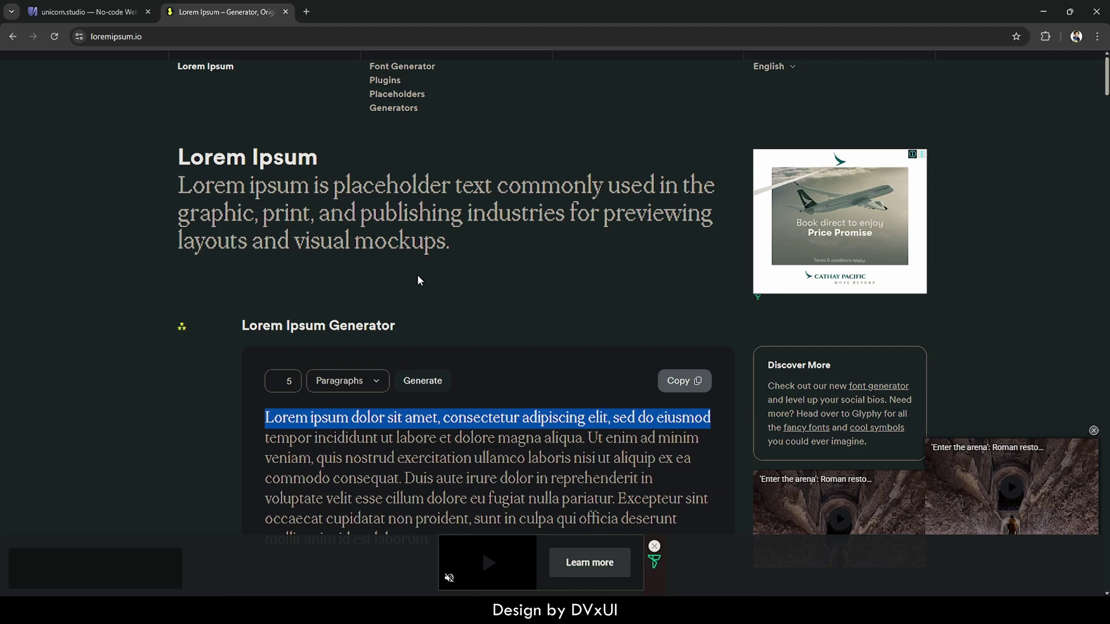
click(92, 12)
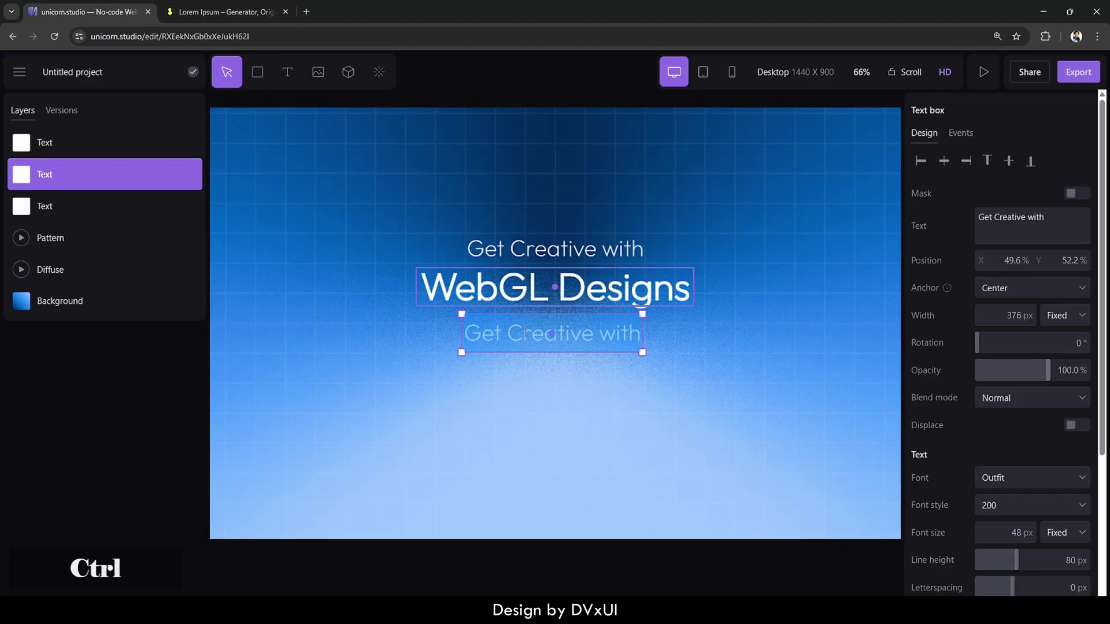
key(ctrl+v)
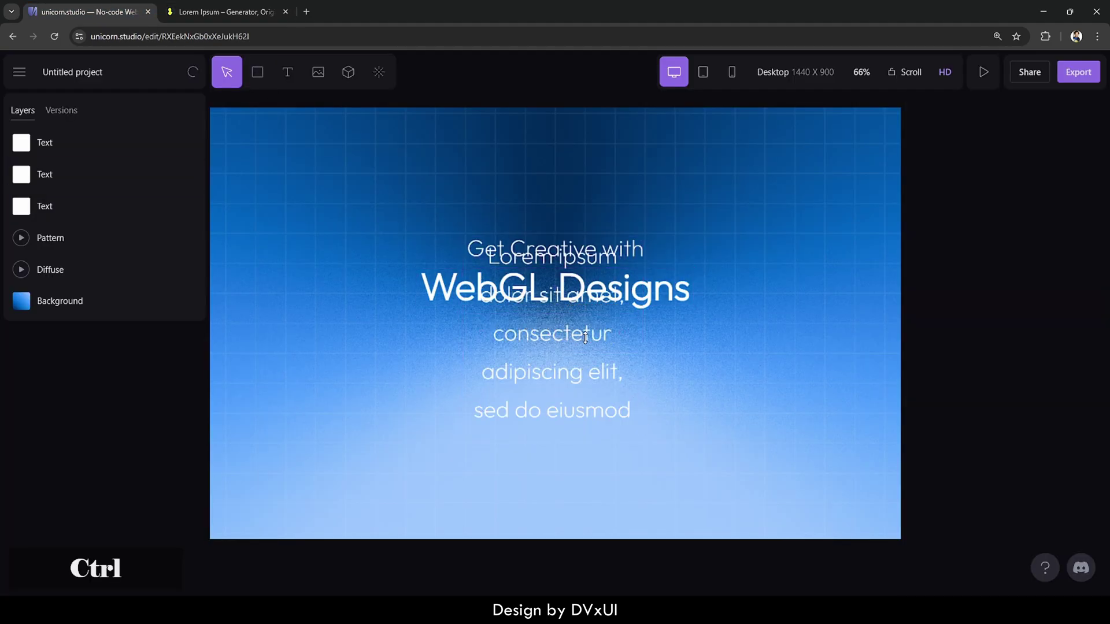
- Set the lorem ipsum text's font size to 18 px and its font style to Regular
click(602, 397)
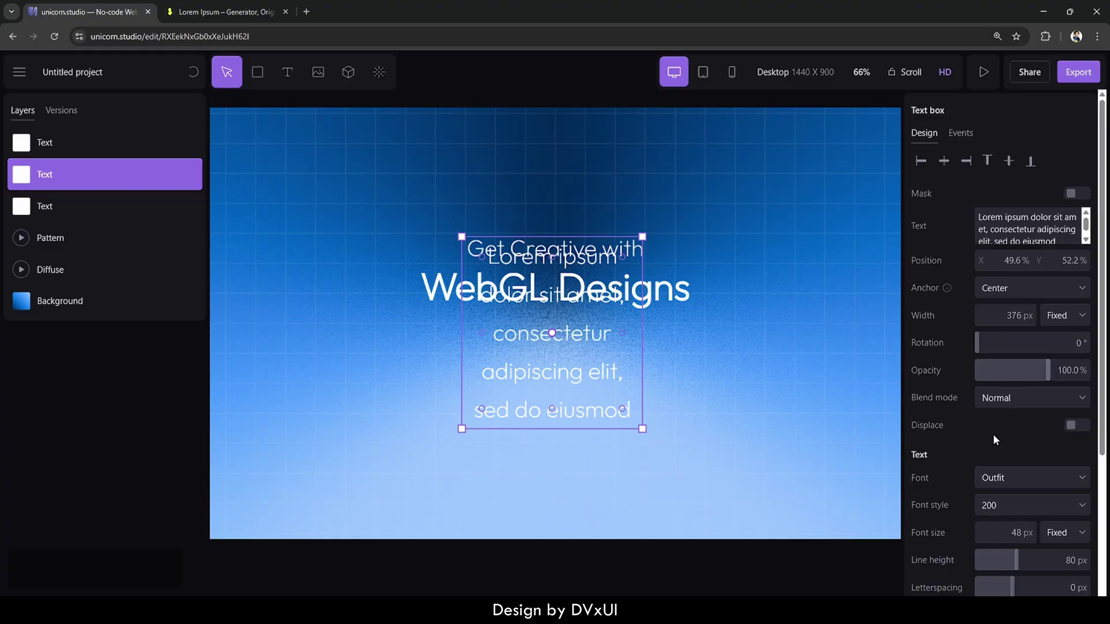
scroll(994, 440, down, 4)
click(1018, 295)
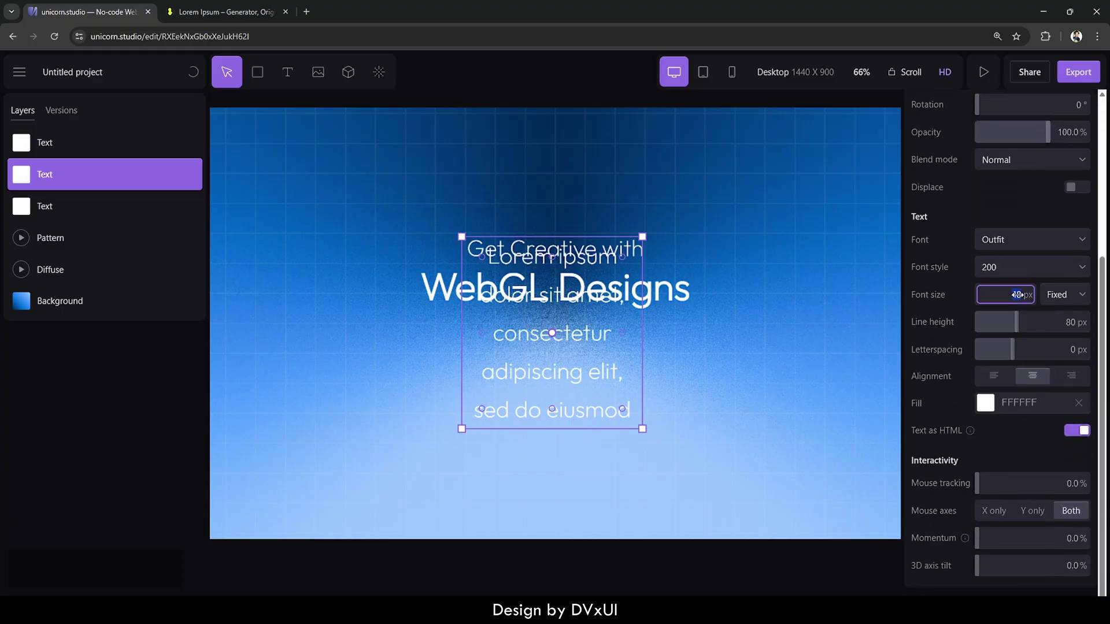
text(18)
key(Return)
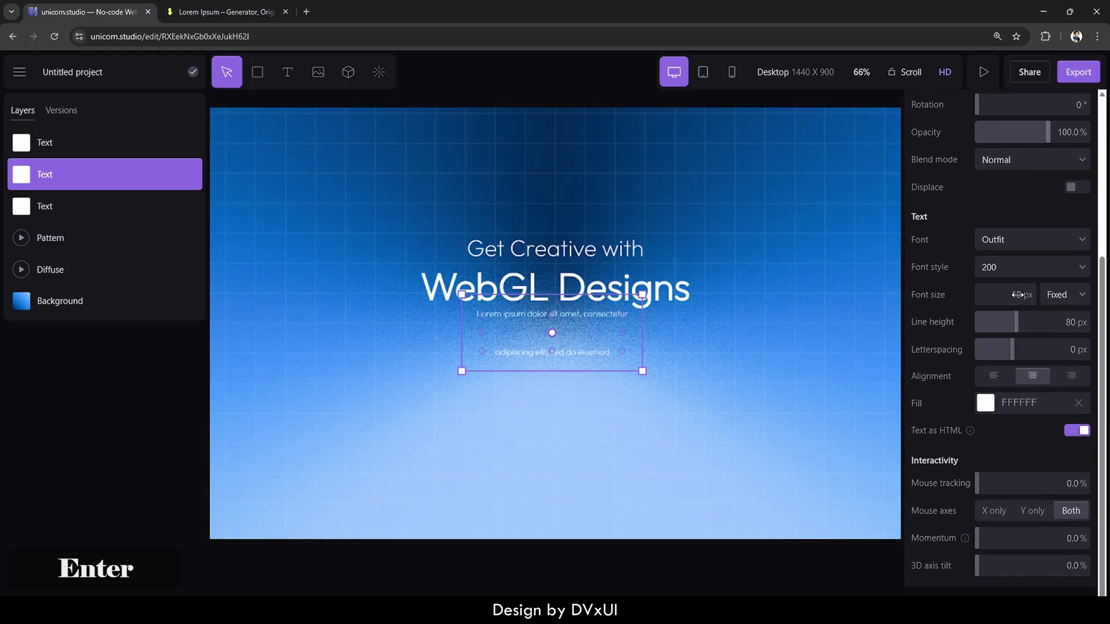
click(1004, 265)
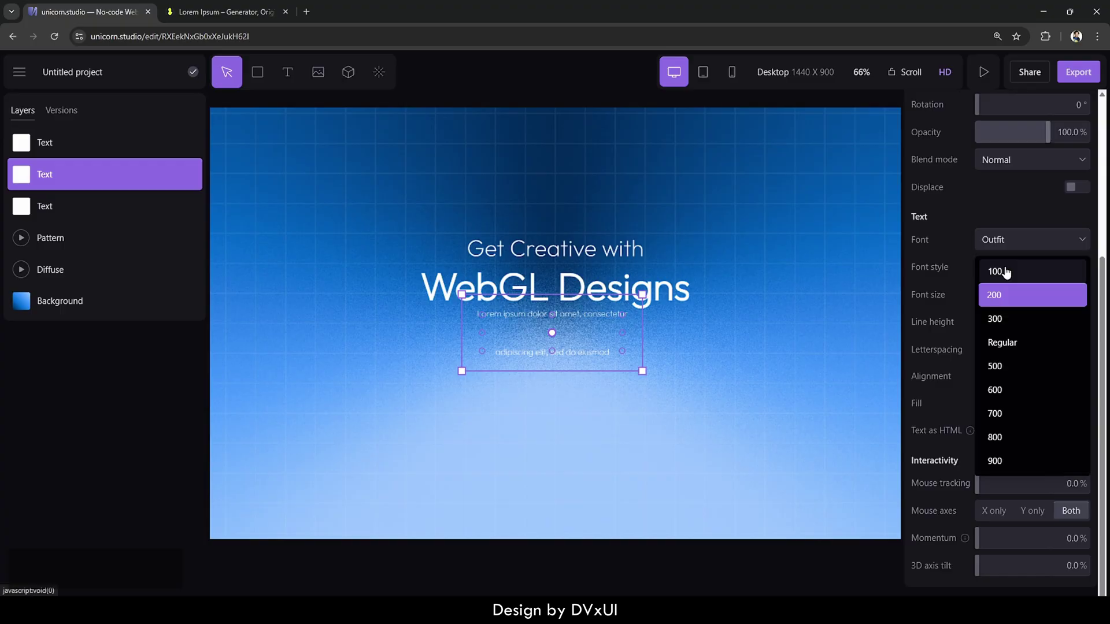
click(1006, 343)
- Widen the lorem ipsum text box to about 601 px so it fits one line, and centre it horizontally on the canvas
drag(644, 336, 750, 333)
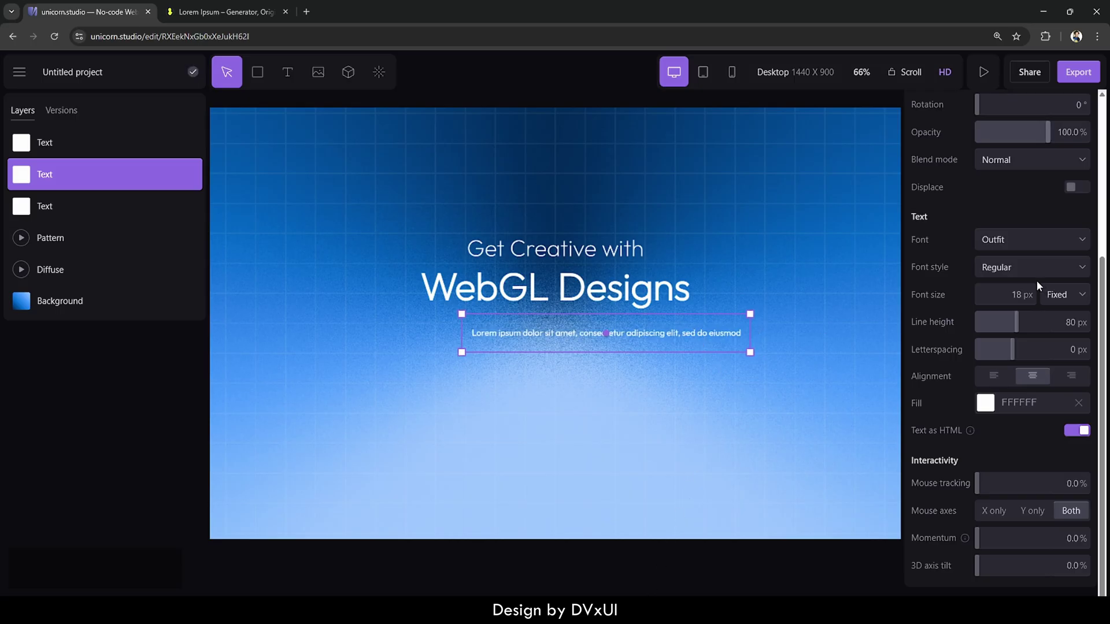
scroll(1035, 280, up, 4)
click(944, 162)
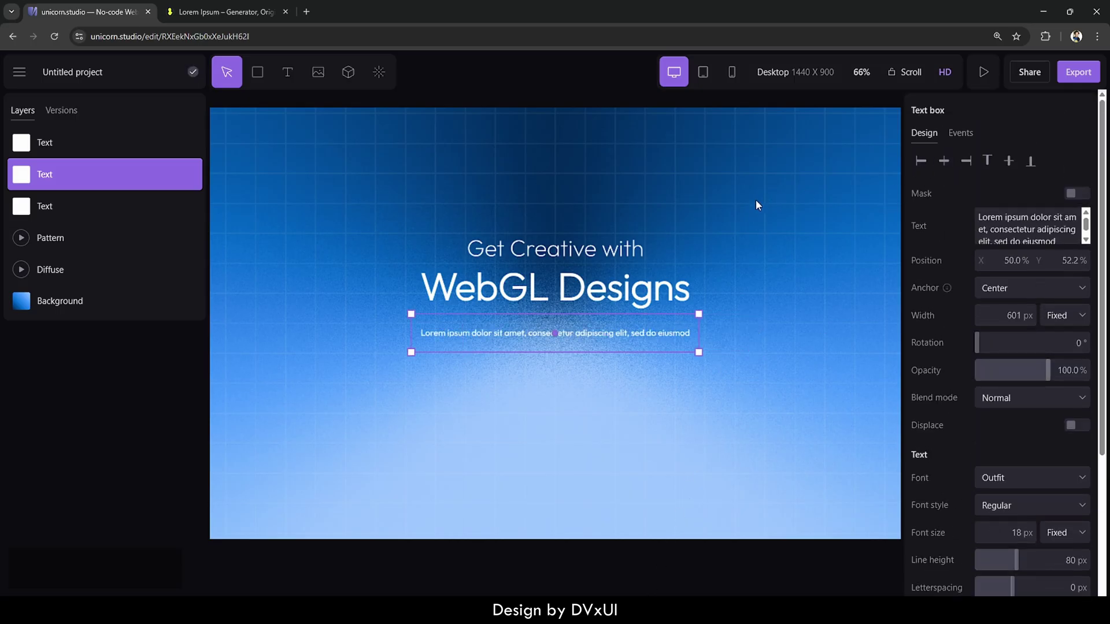
- Move the lorem ipsum text up in large steps to a Y position of 49.4% and leave it deselected
key(shift+Up)
key(shift+Up)
key(shift+Up)
key(shift+Up)
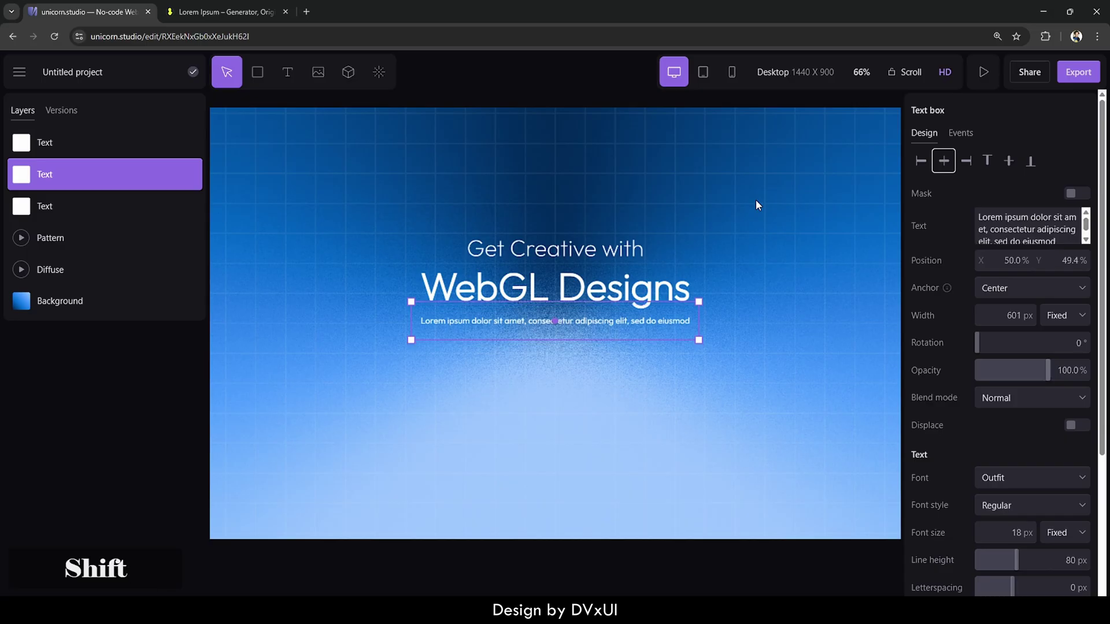
click(700, 454)
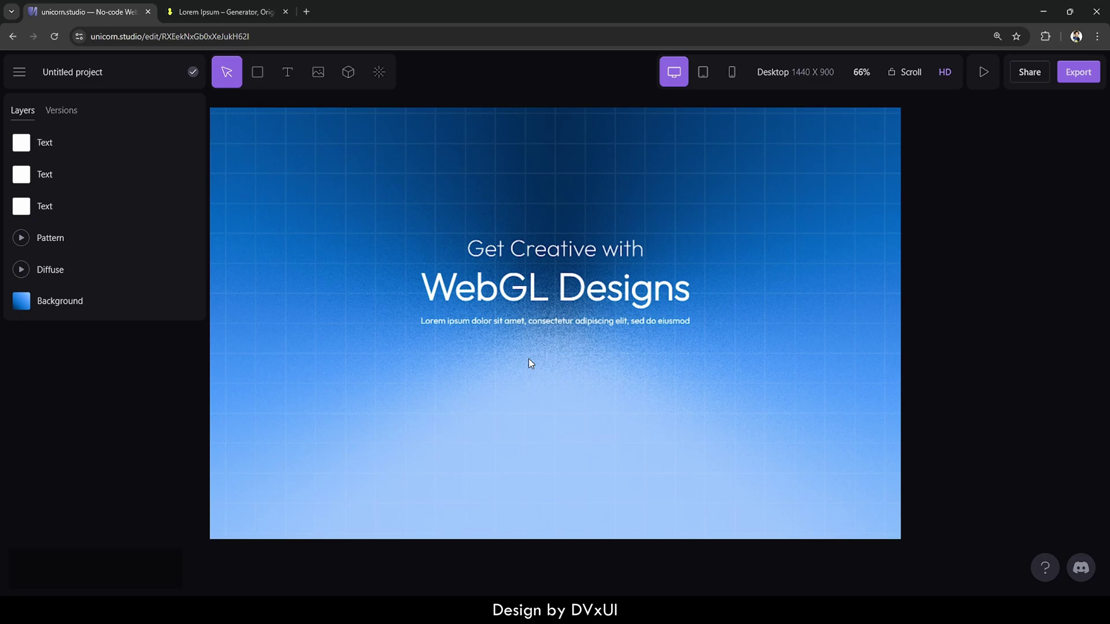
- Draw a rectangle about 155 × 51 px beneath the lorem ipsum line, near the horizontal centre of the canvas
click(255, 83)
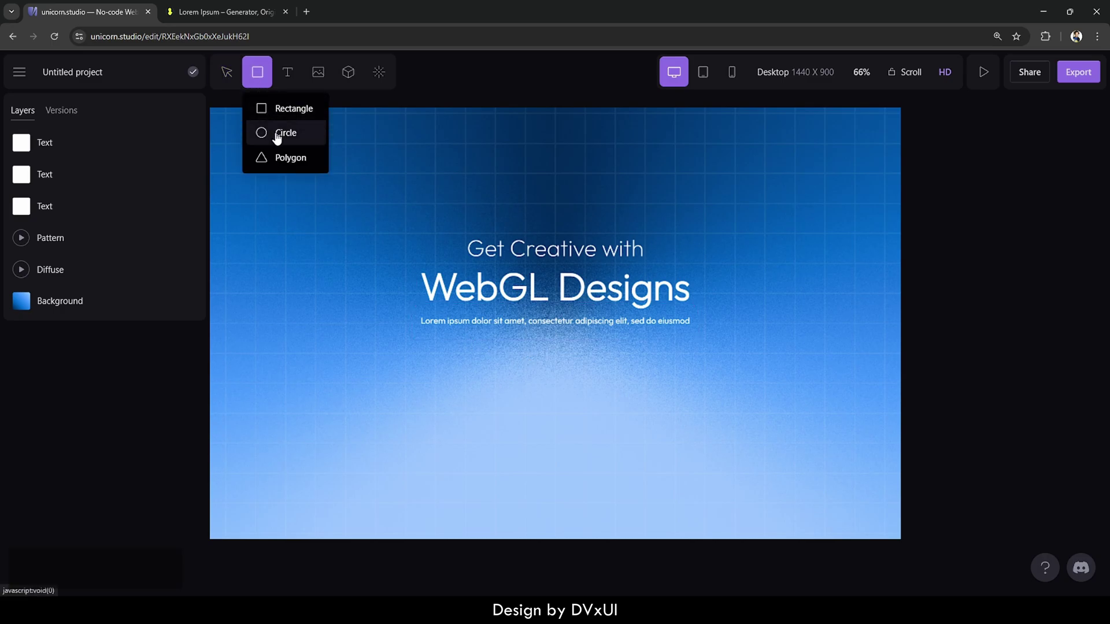
click(278, 109)
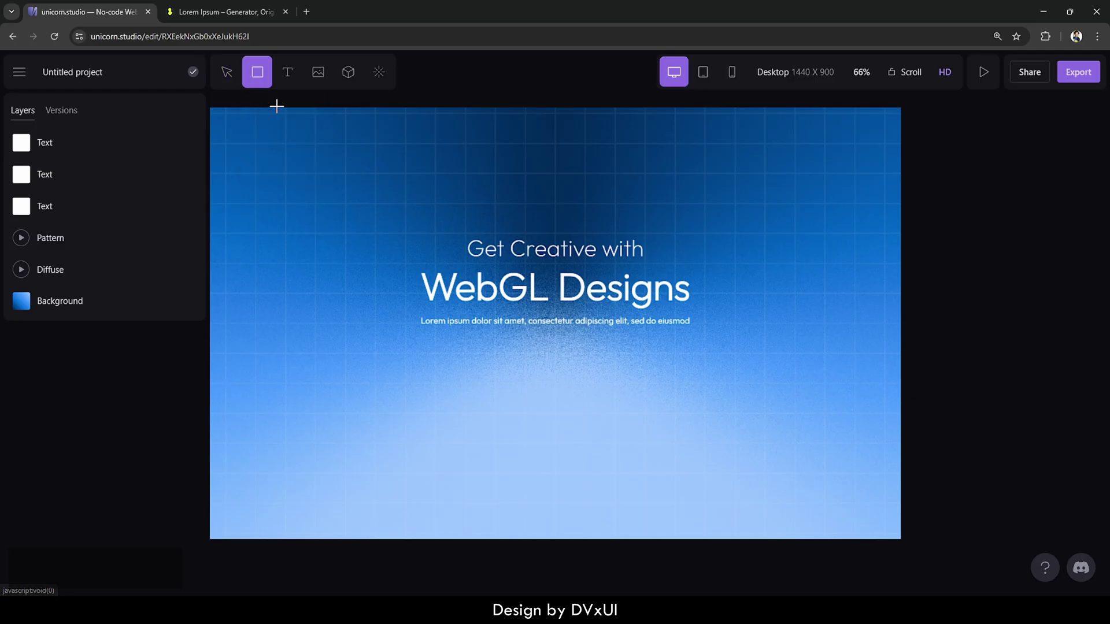
drag(516, 340, 591, 365)
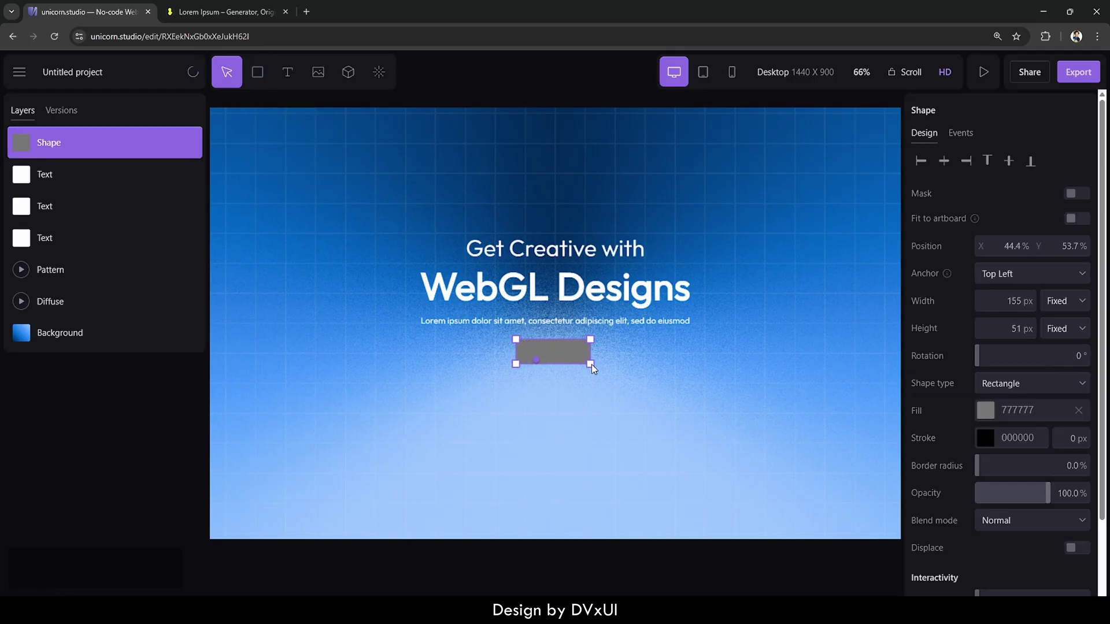
- Set the rectangle's width to 154 px and its height to 49 px
click(1015, 303)
text(154)
click(1011, 329)
text(49)
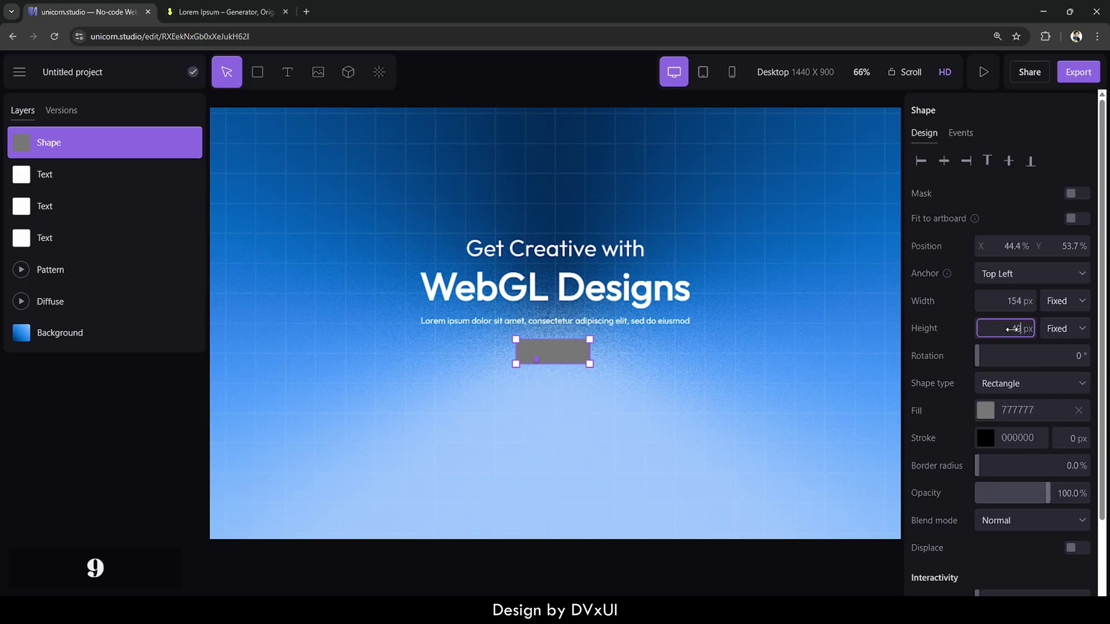
key(Return)
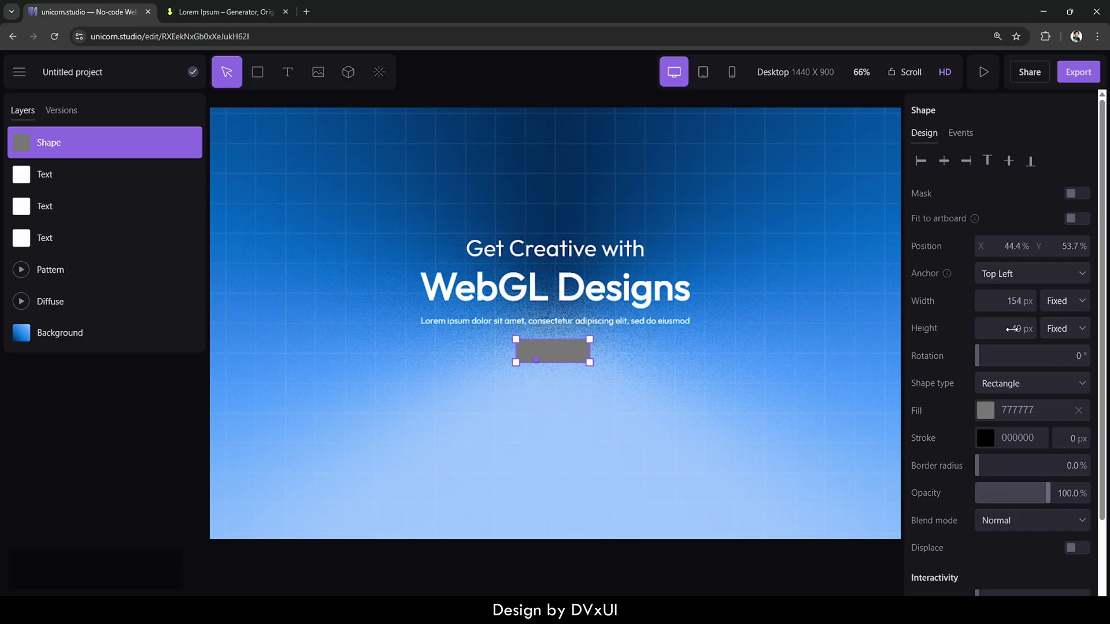
- Try a white fill on the rectangle, and settle on black (000000) instead
click(986, 410)
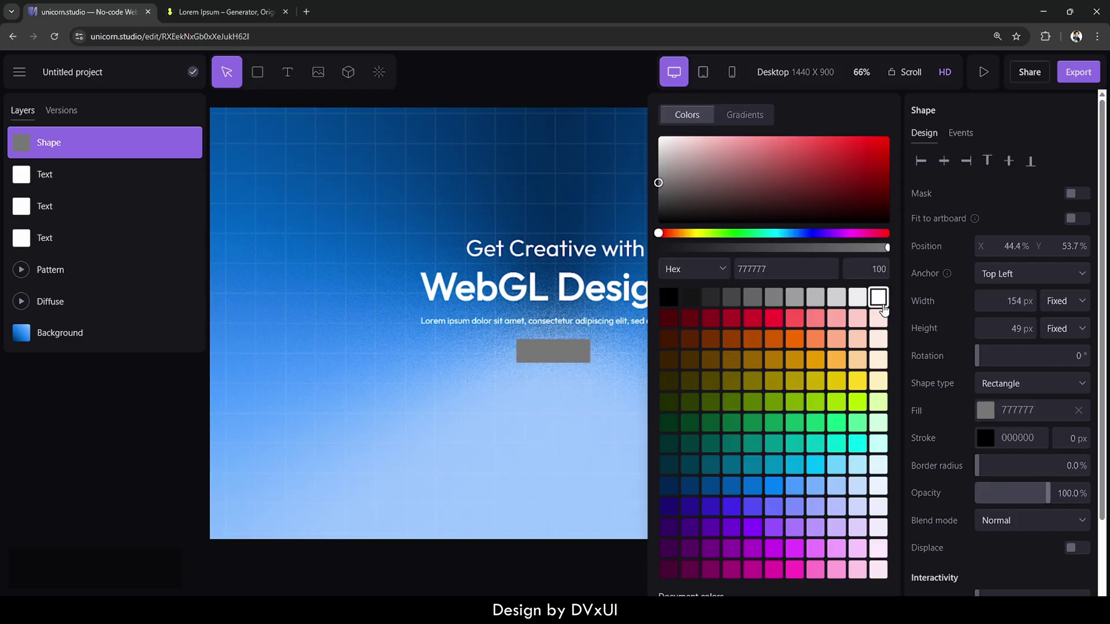
click(882, 306)
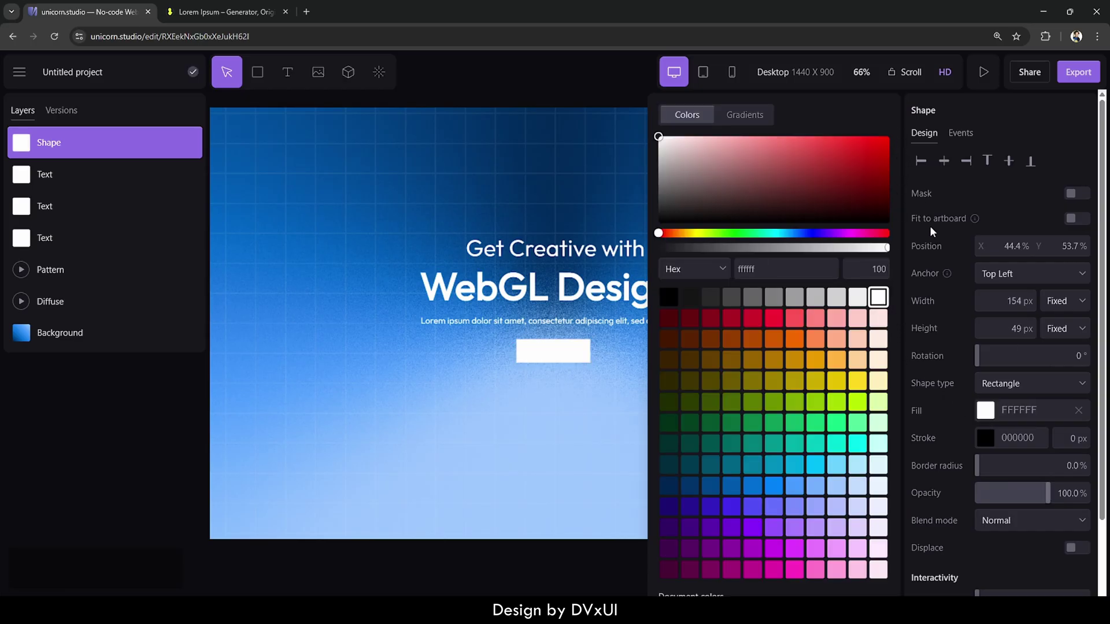
click(675, 298)
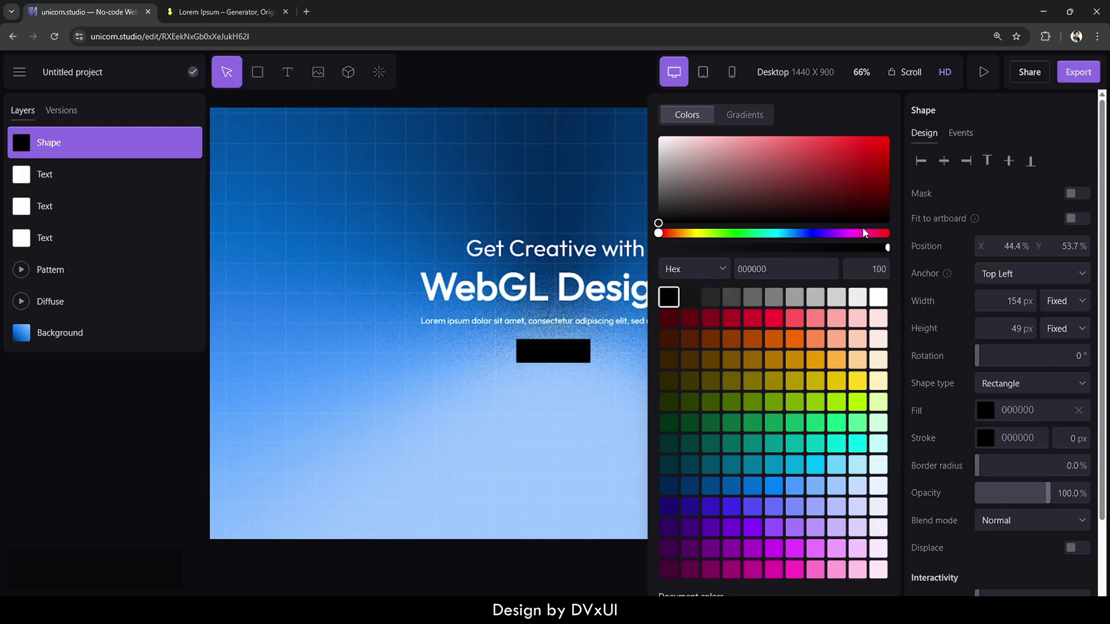
click(624, 389)
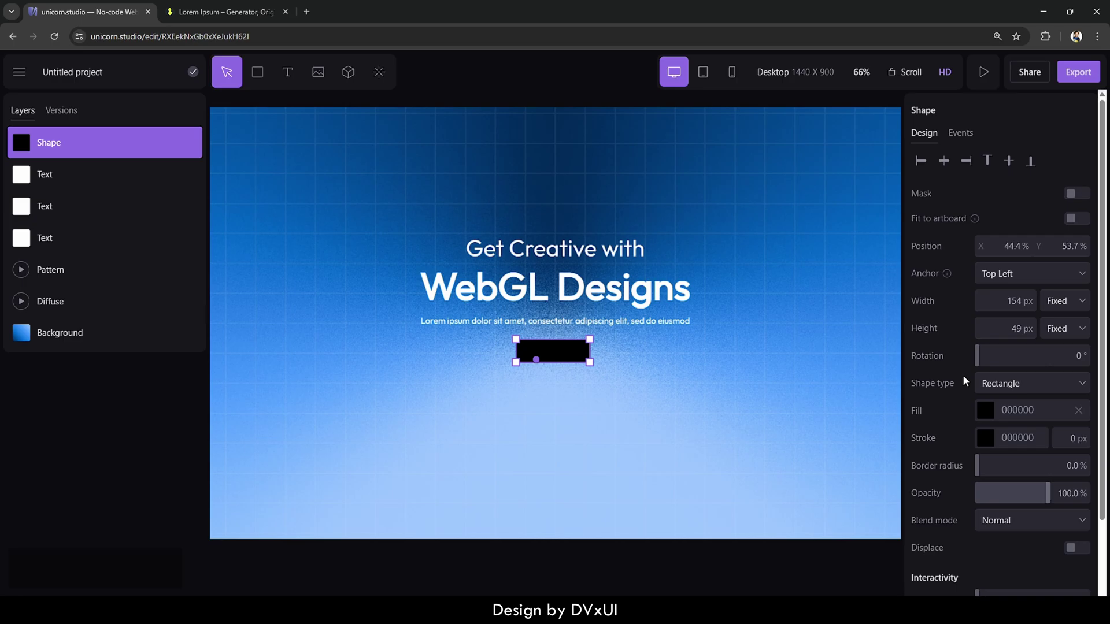
- Round the black rectangle into a pill shape with a 100% border radius and keep it selected
drag(984, 467, 1050, 471)
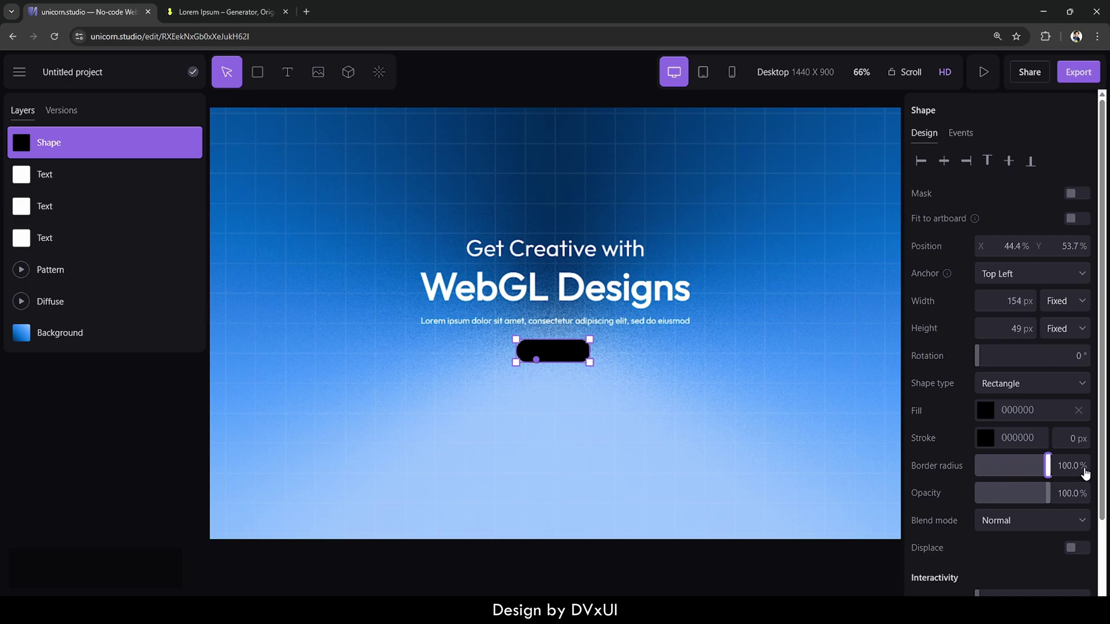
click(658, 412)
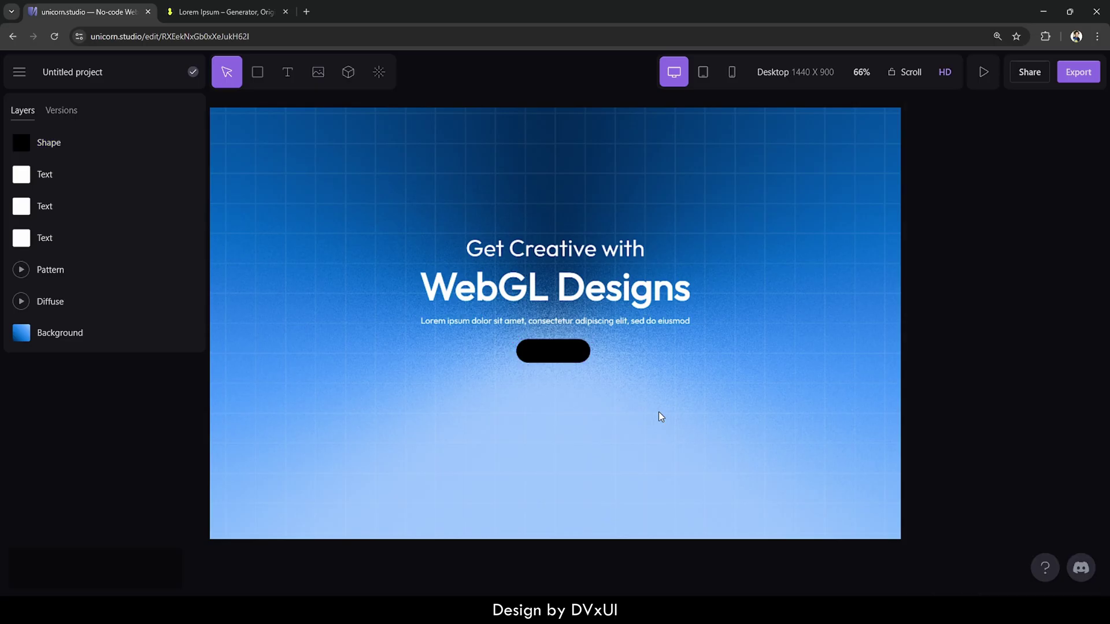
click(572, 351)
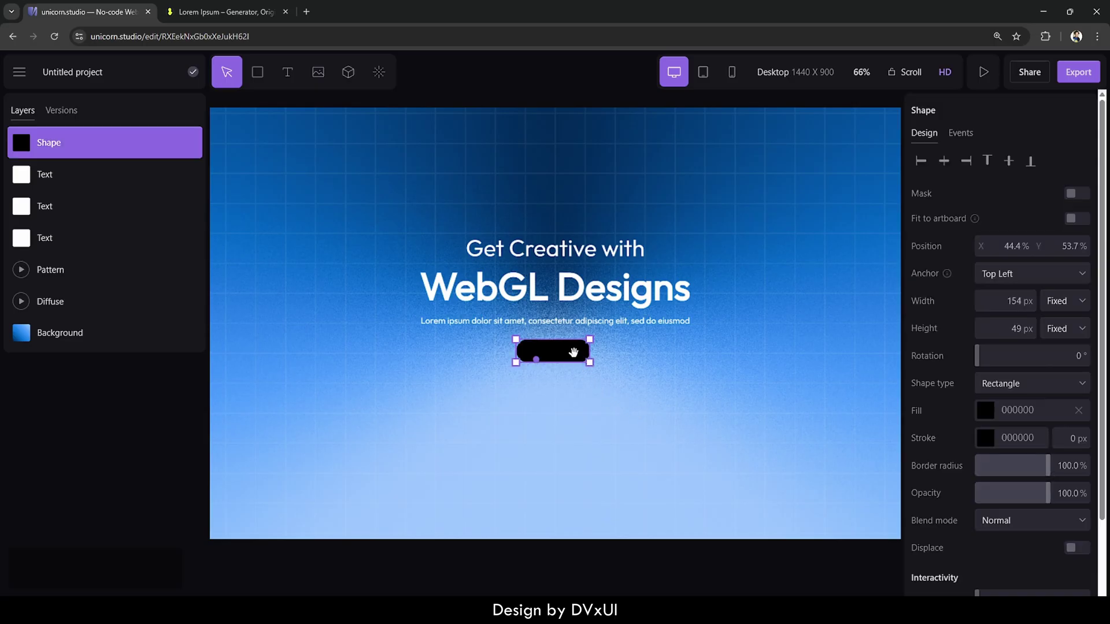
- Duplicate the lorem ipsum text line and move the copy below the black pill shape
click(542, 402)
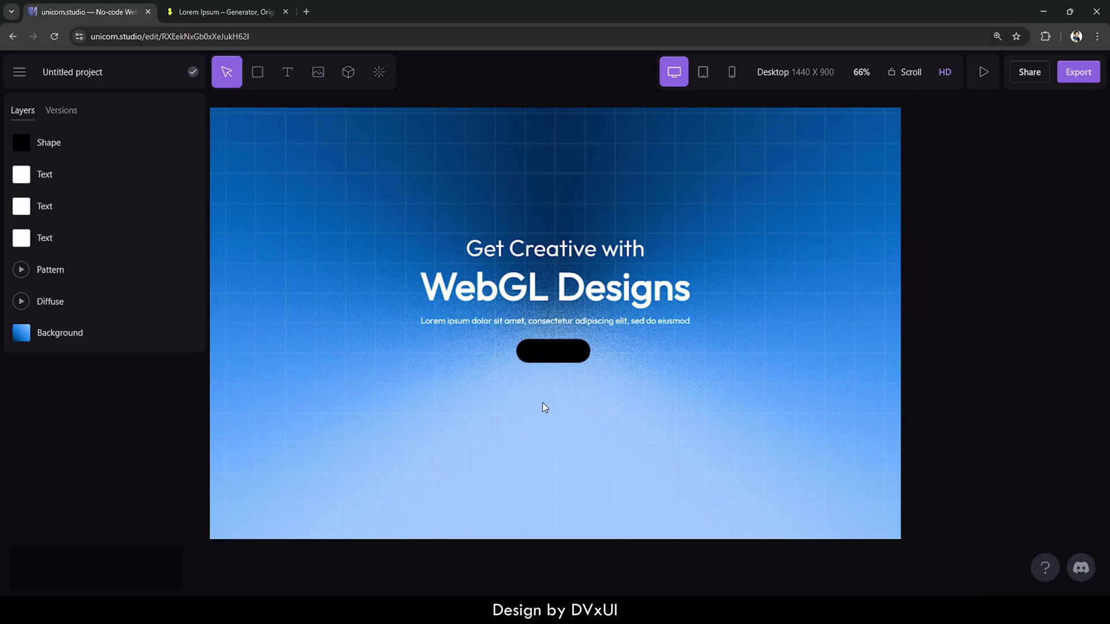
click(624, 322)
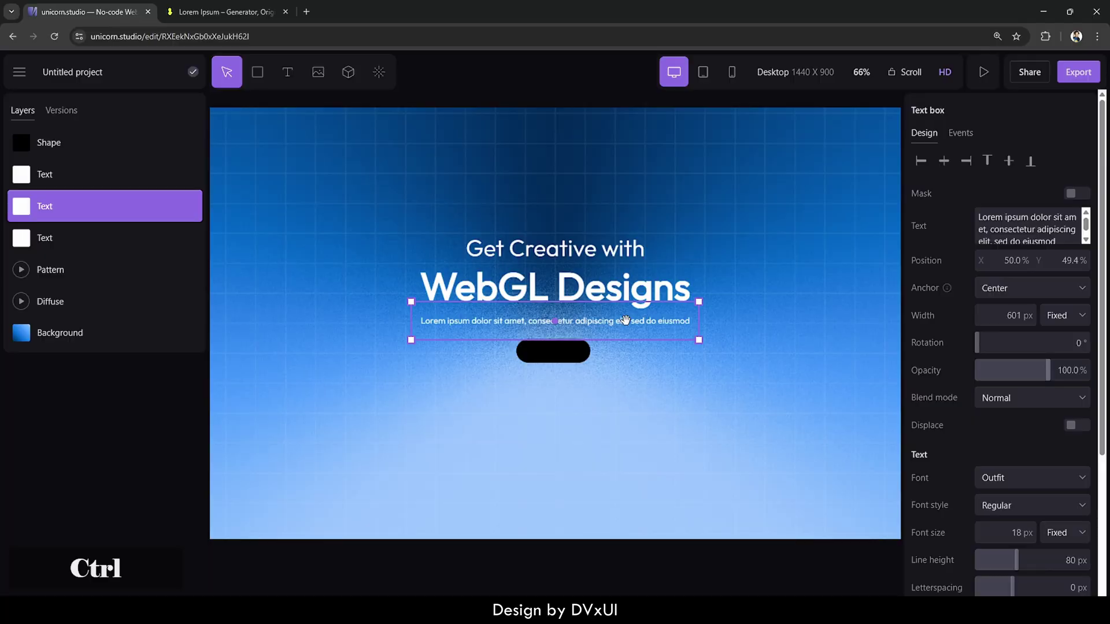
key(ctrl+d)
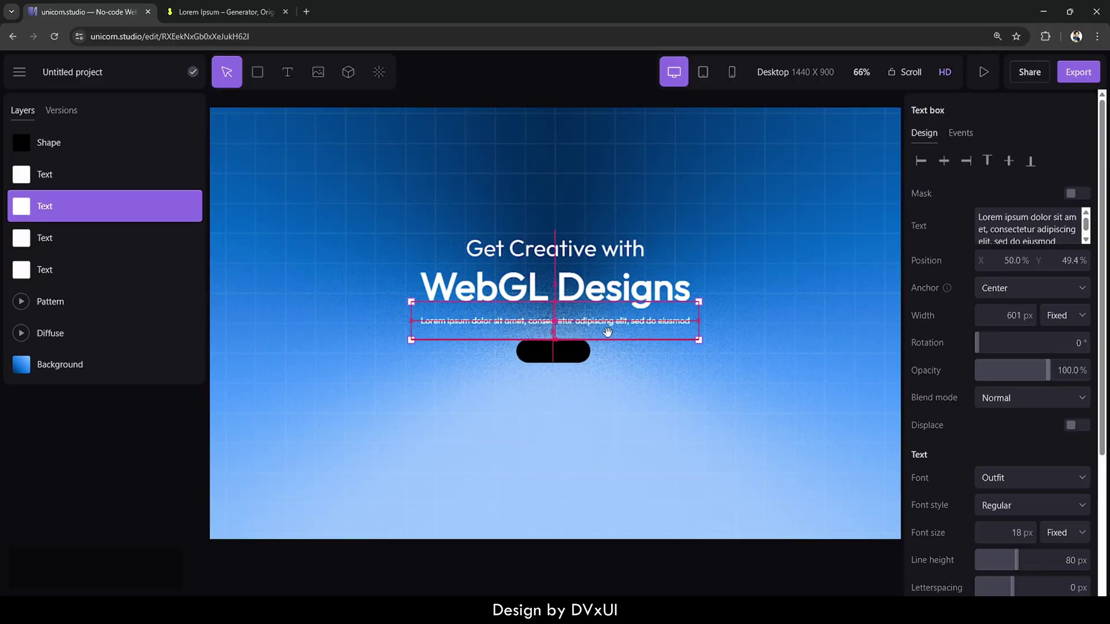
drag(625, 322, 614, 392)
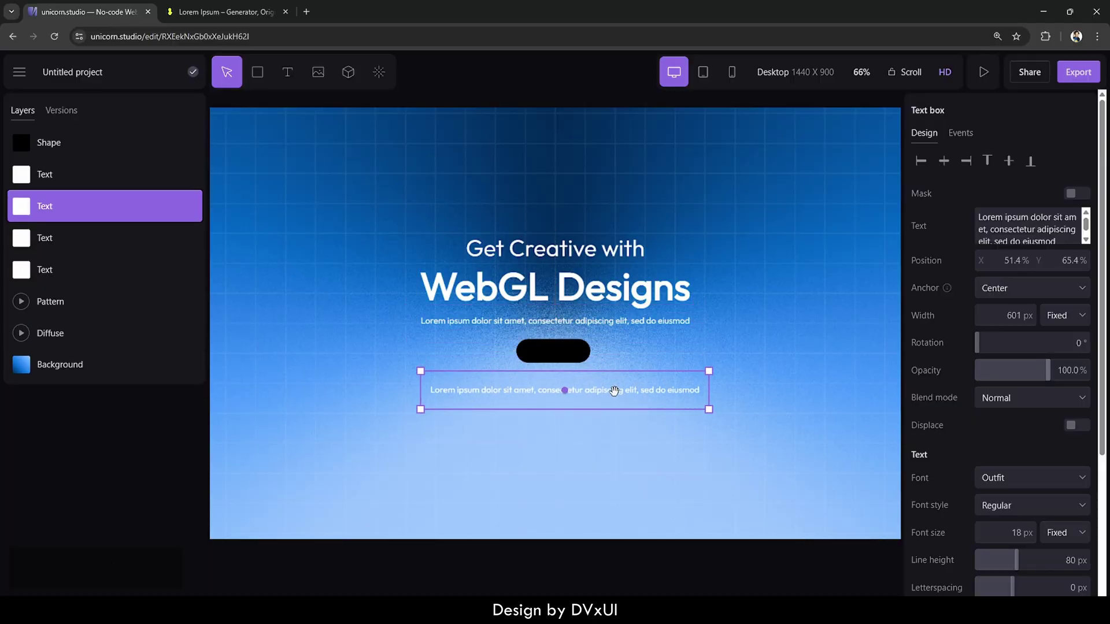
- Replace the duplicated lorem ipsum text with "Get Started"
double_click(634, 392)
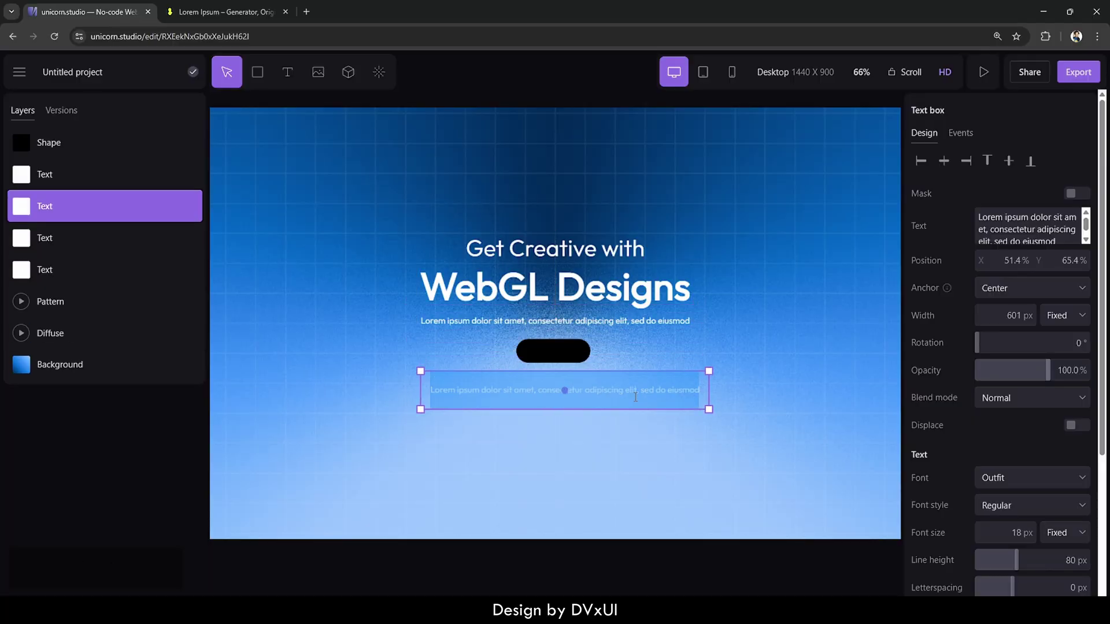
click(984, 237)
double_click(992, 231)
key(ctrl+a)
text(G)
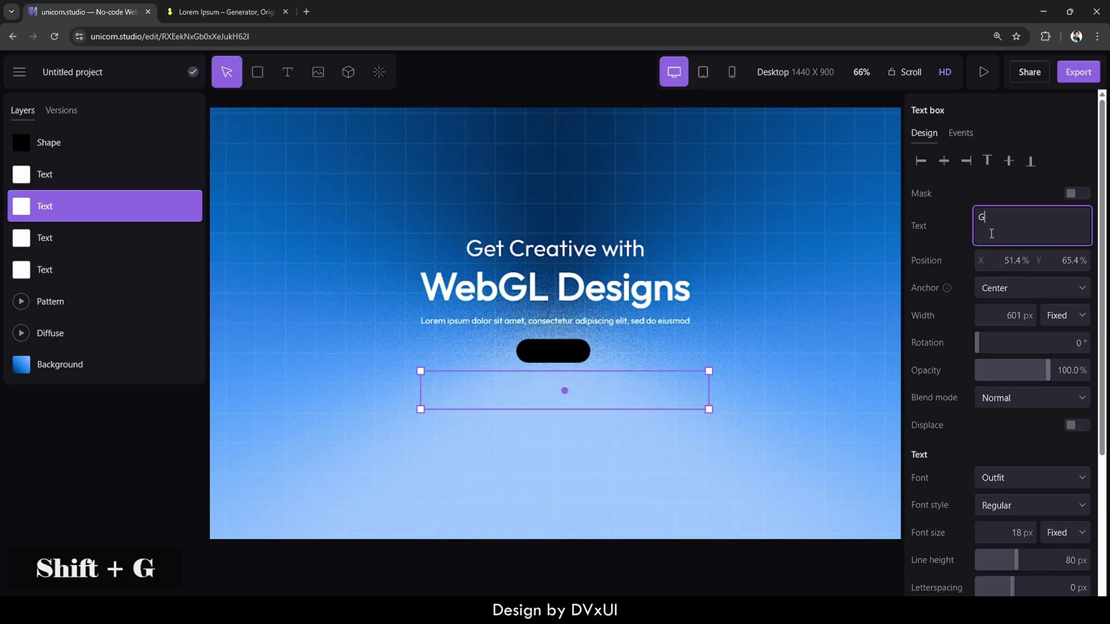
text(et Started)
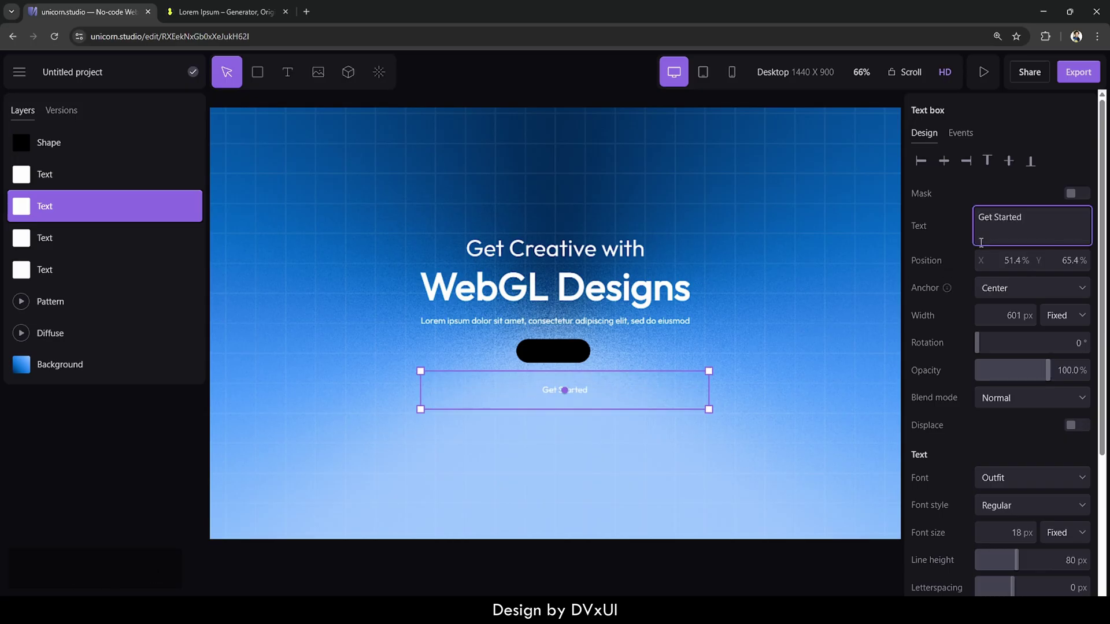
click(850, 368)
- Fit the "Get Started" text over the black pill with a 109 px box width and 42 px line height, layered above the pill shape
click(586, 377)
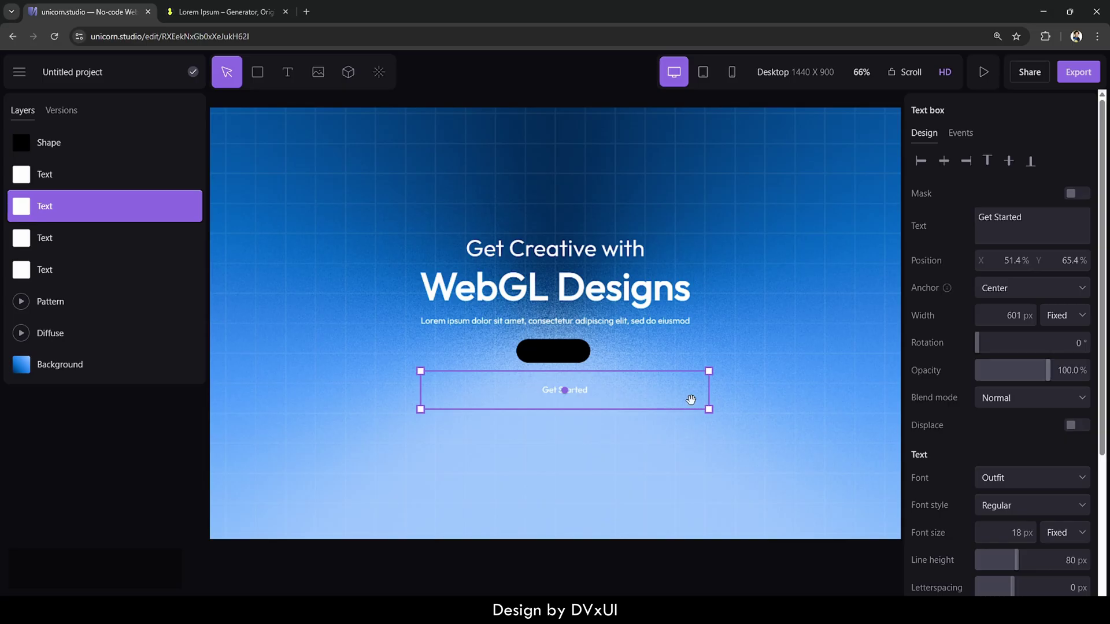
drag(706, 391, 566, 351)
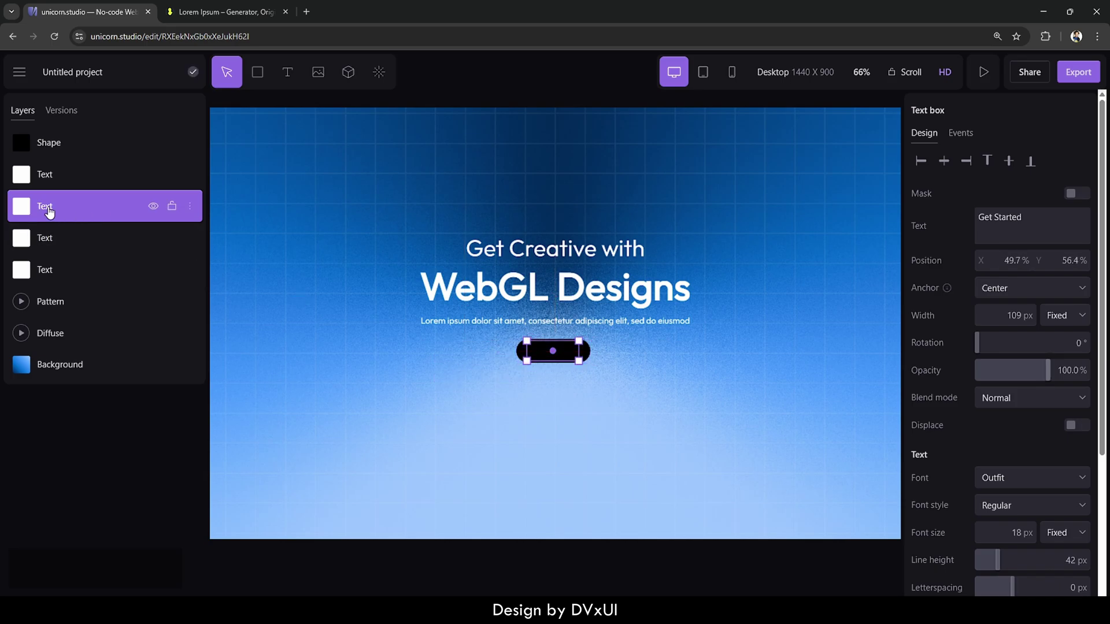
drag(49, 212, 49, 136)
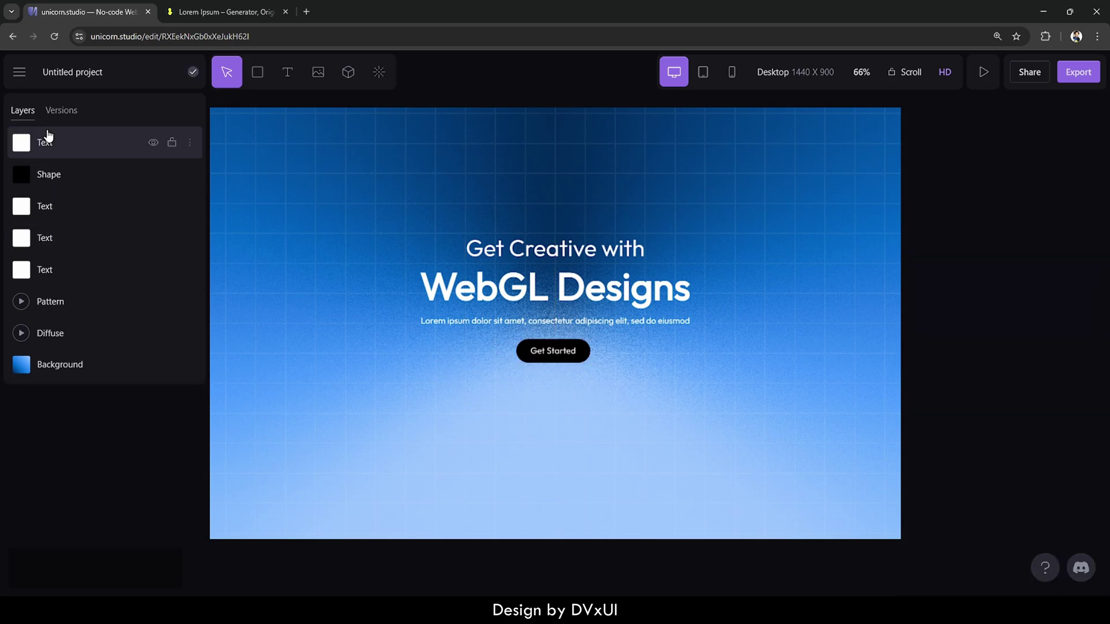
click(653, 333)
click(761, 352)
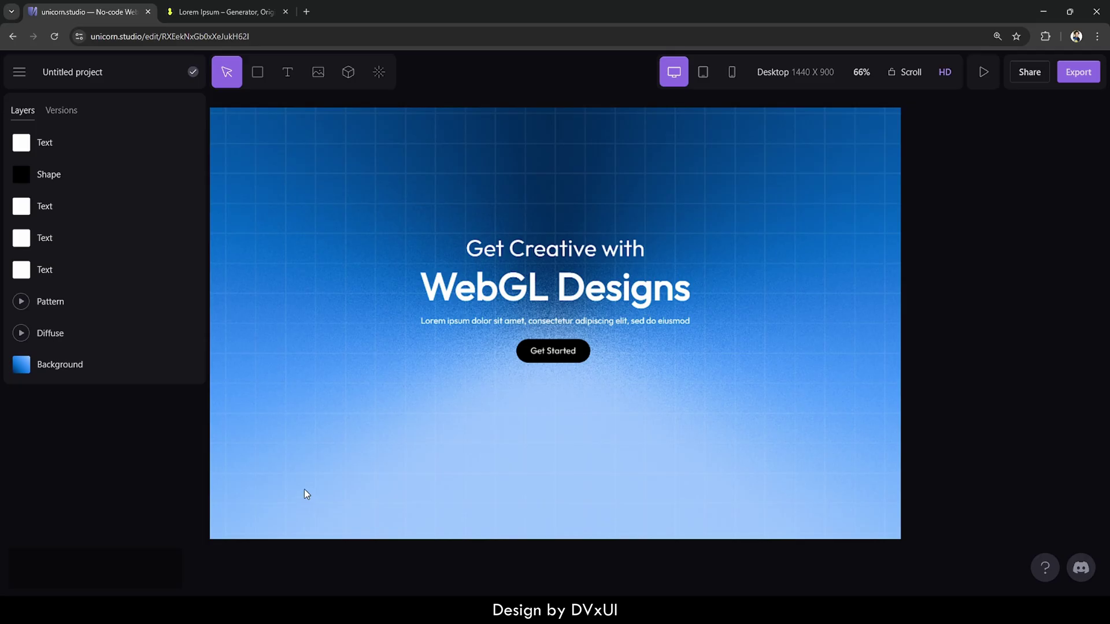
- Add an Asterisk 3D shape from the SDF assets and set its scale to 20%
click(347, 74)
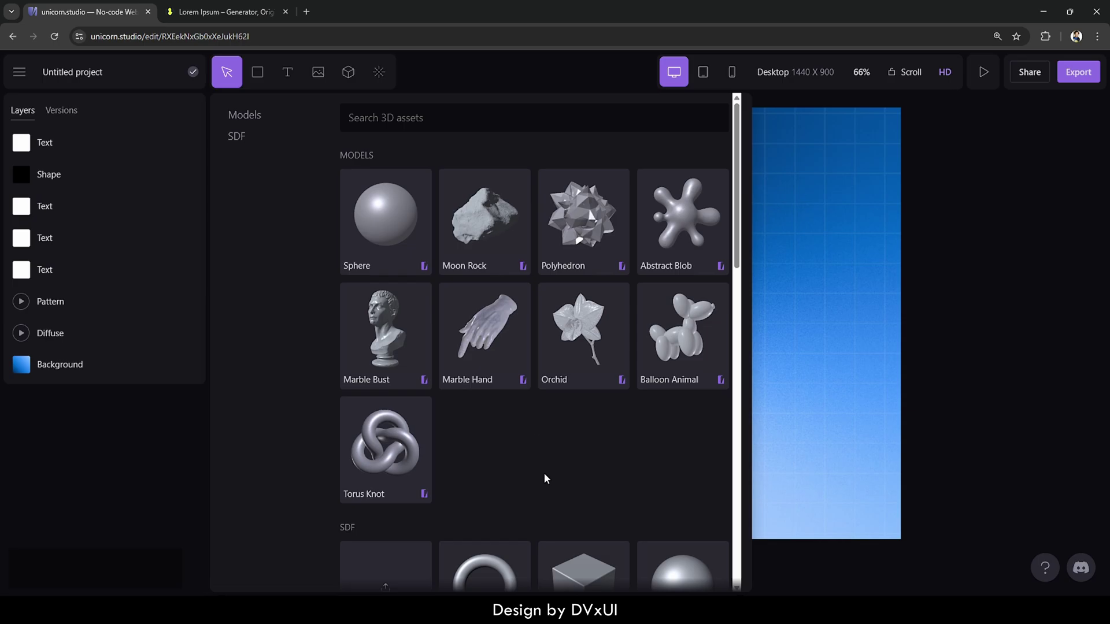
scroll(544, 478, down, 10)
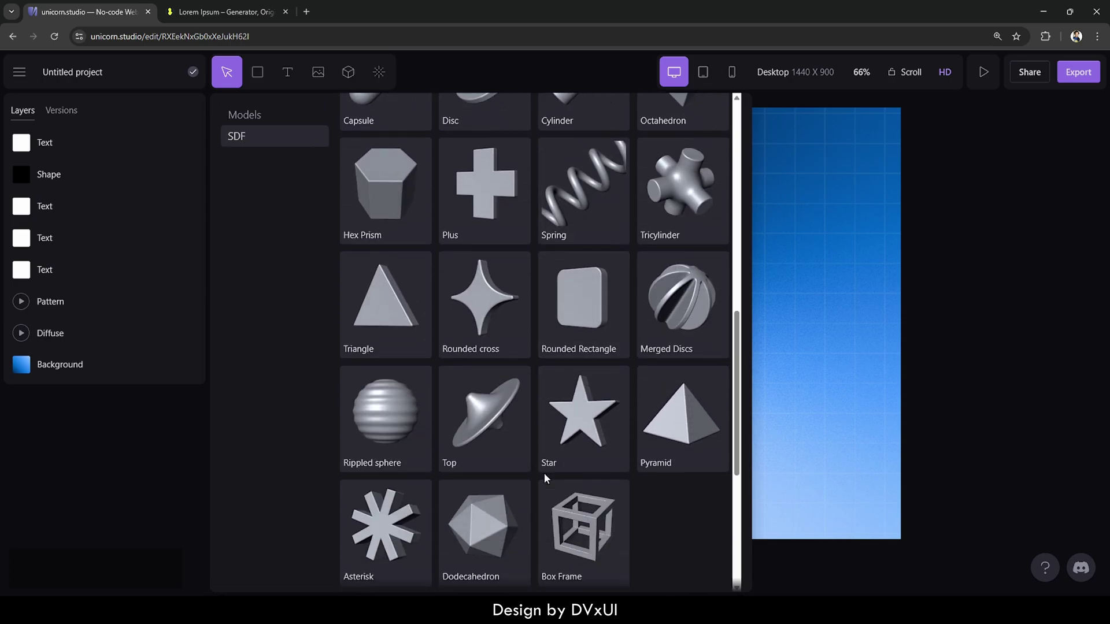
scroll(543, 473, down, 3)
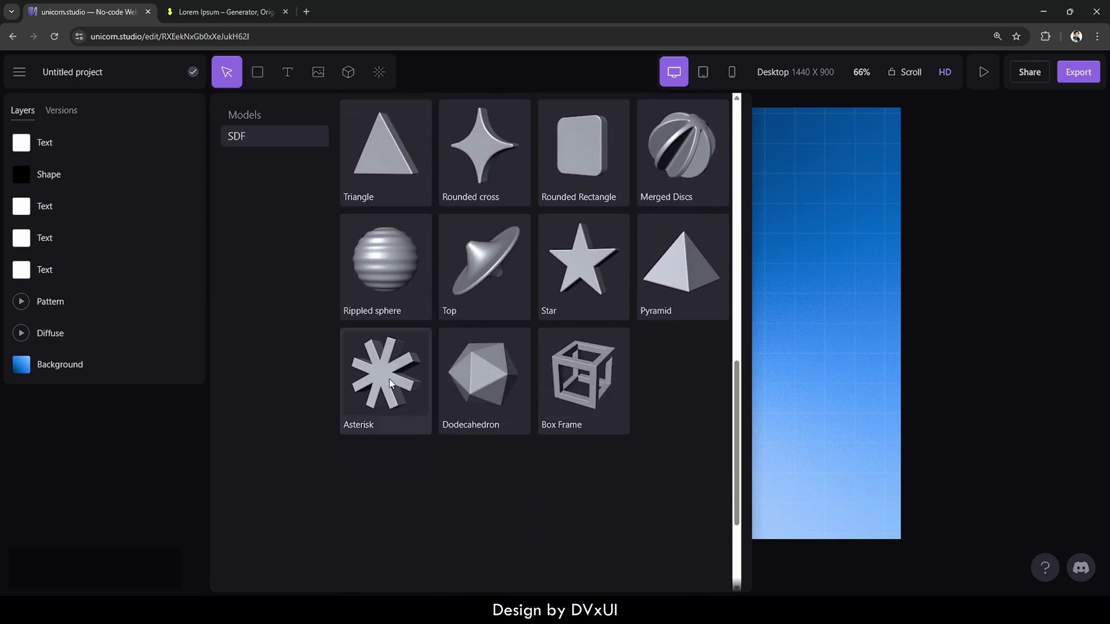
click(391, 383)
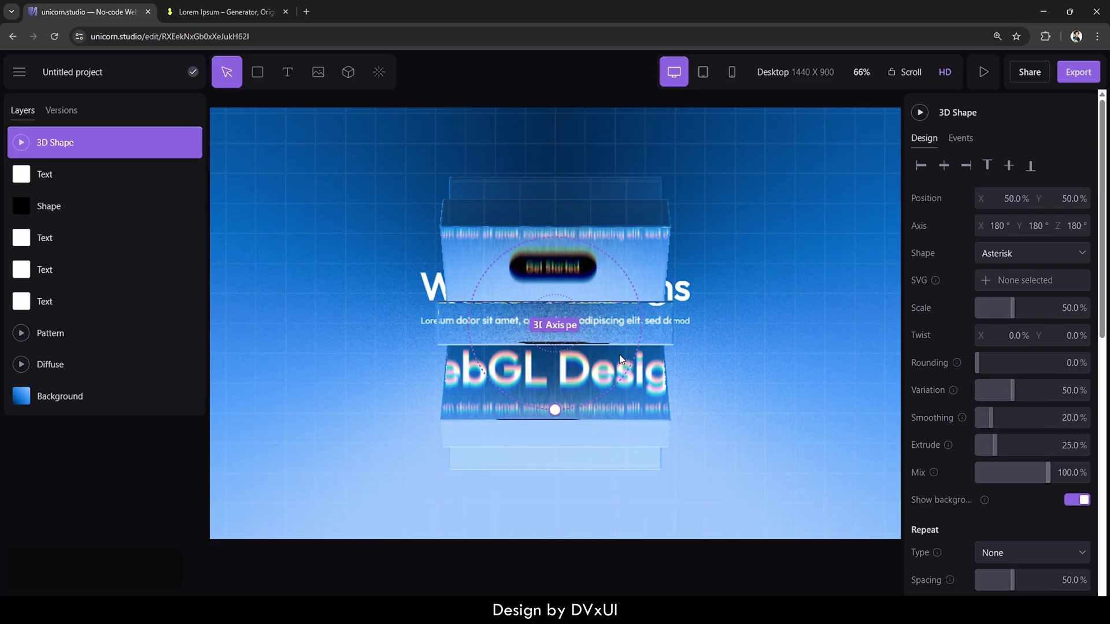
click(999, 225)
click(1063, 307)
text(20)
key(Return)
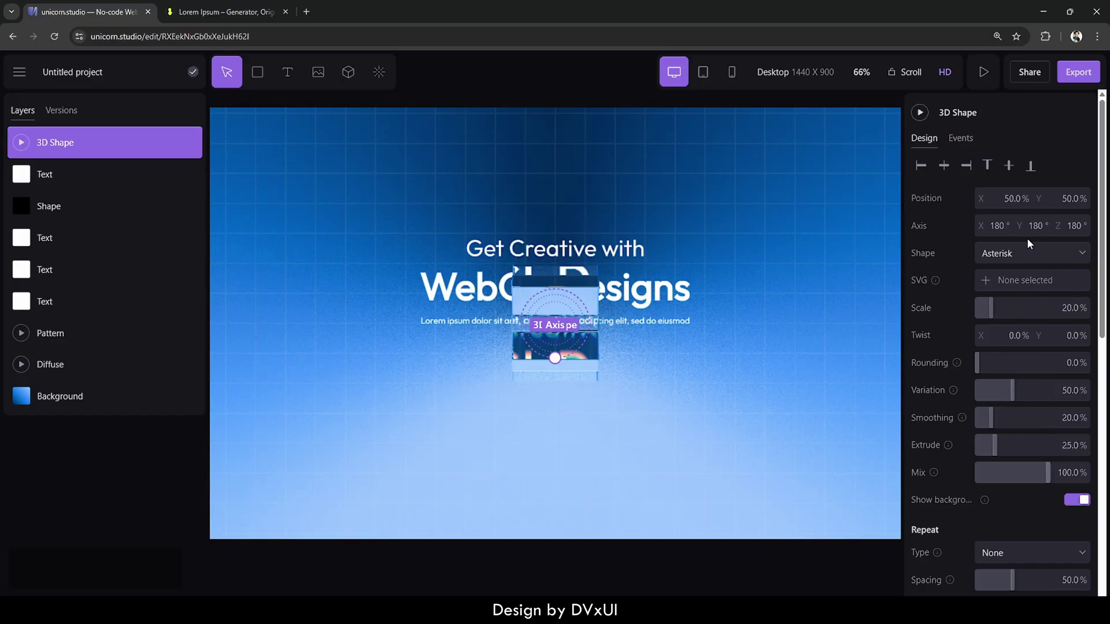
- Place the asterisk at X 86%, Y 22% and set its axis rotation to X 180°, Y 220°, Z 118°
click(994, 226)
drag(1057, 200, 1028, 200)
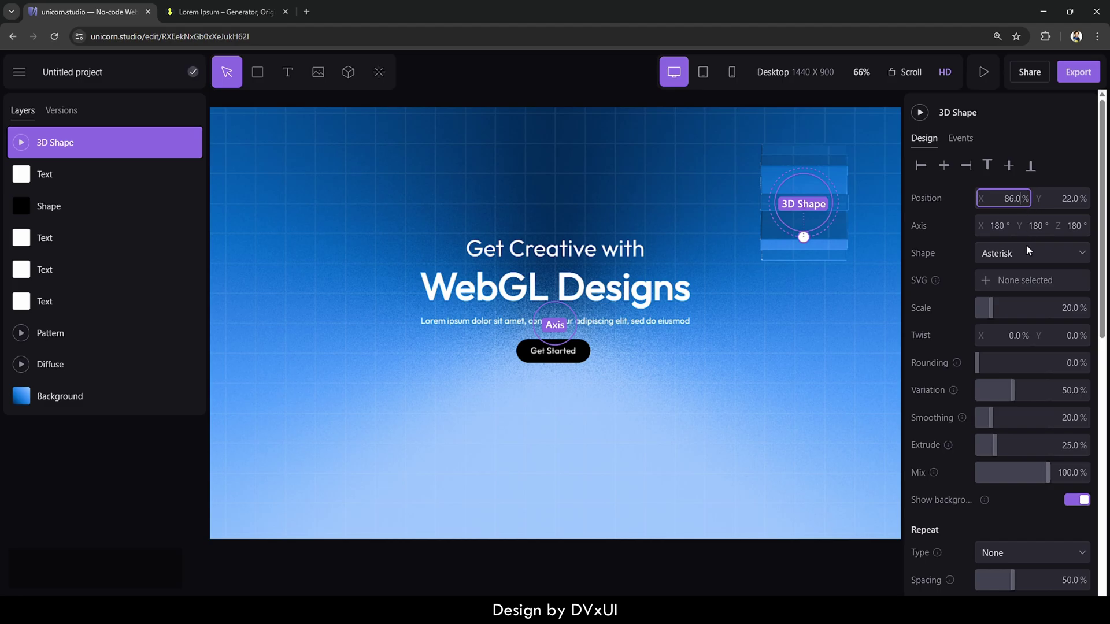
click(1004, 227)
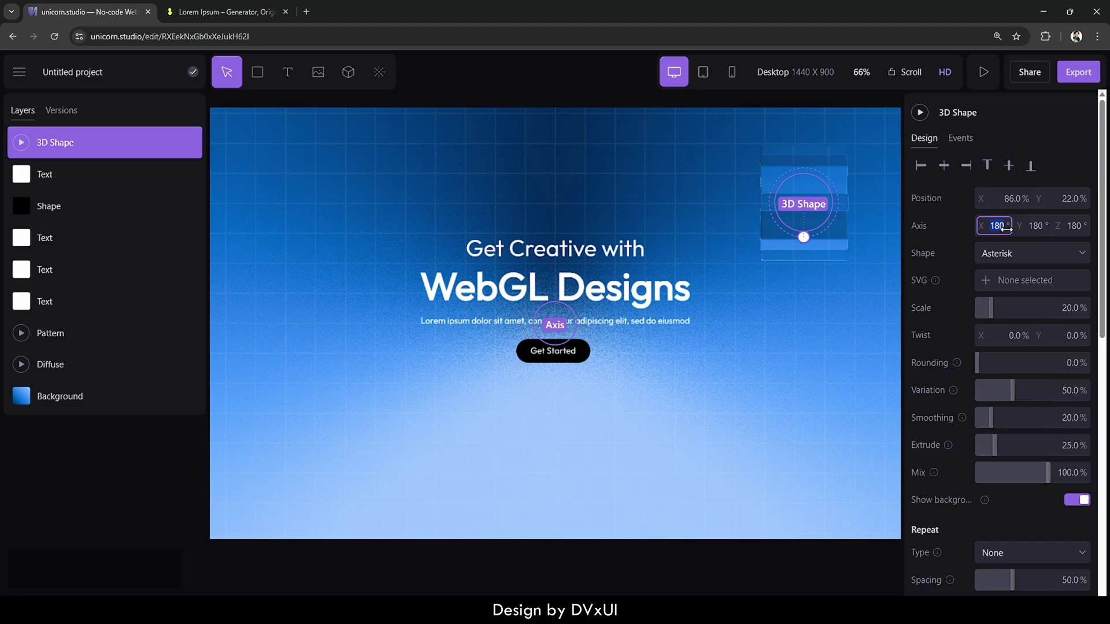
text(180)
click(1035, 227)
text(220)
key(Return)
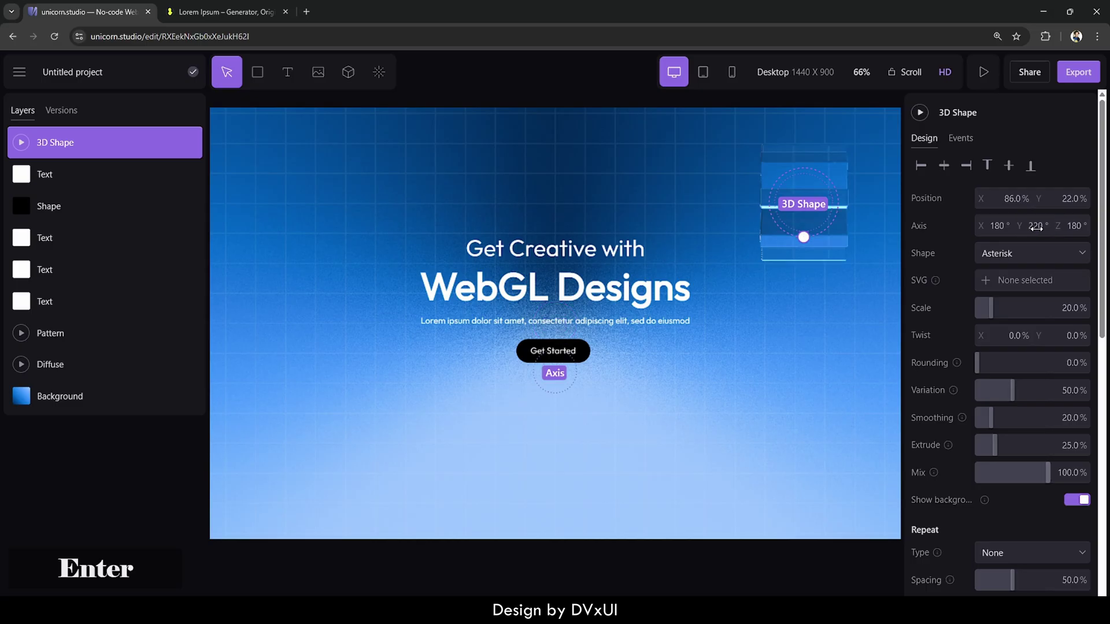
click(1076, 226)
text(180)
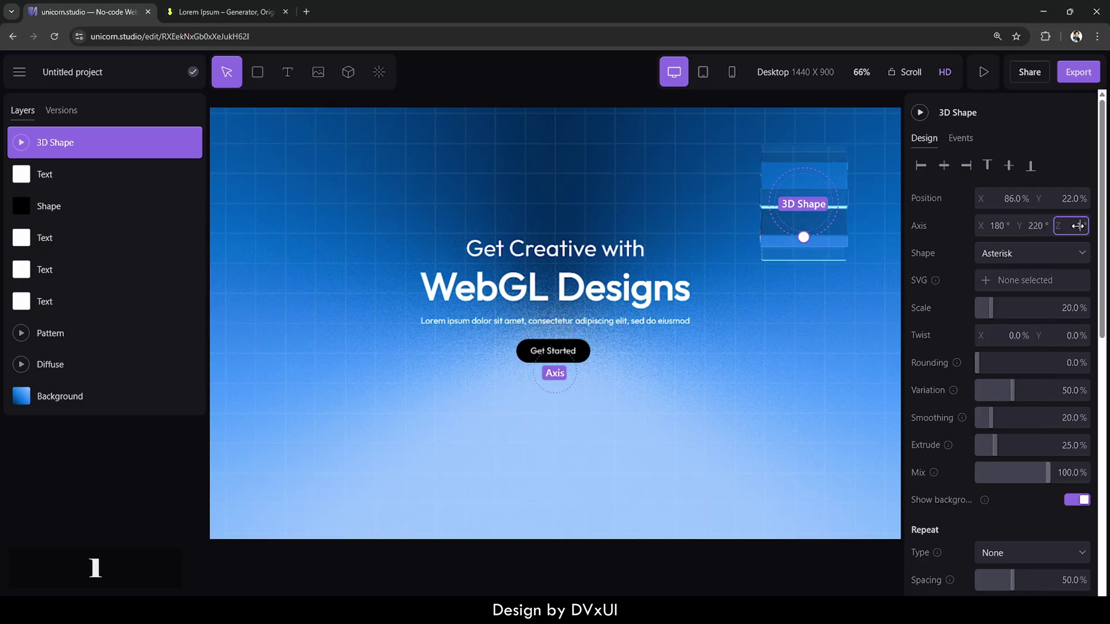
key(Return)
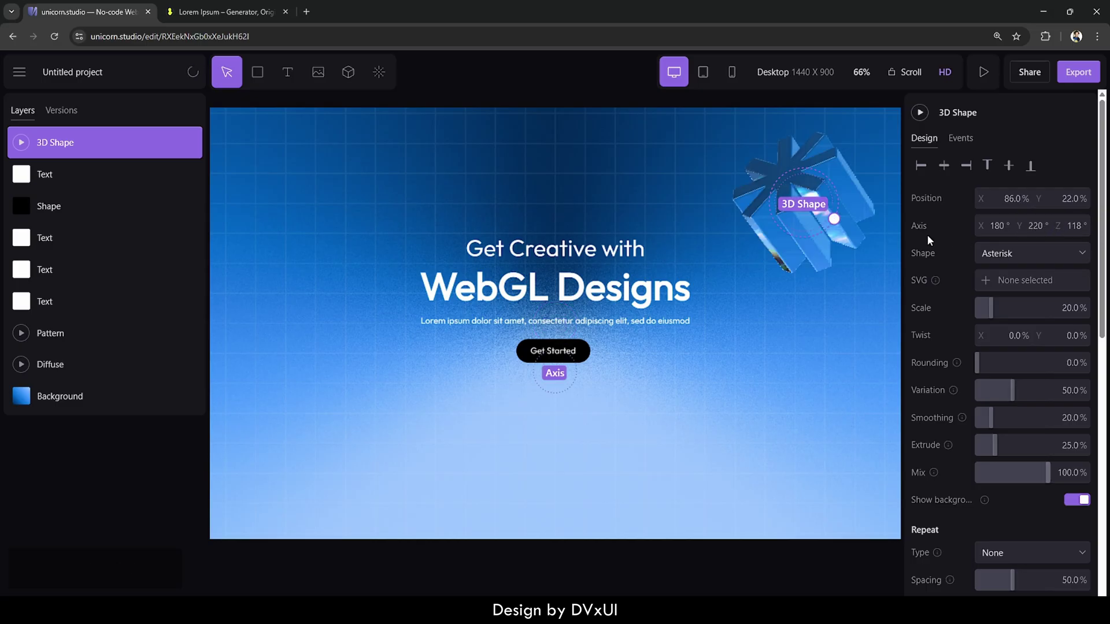
click(811, 273)
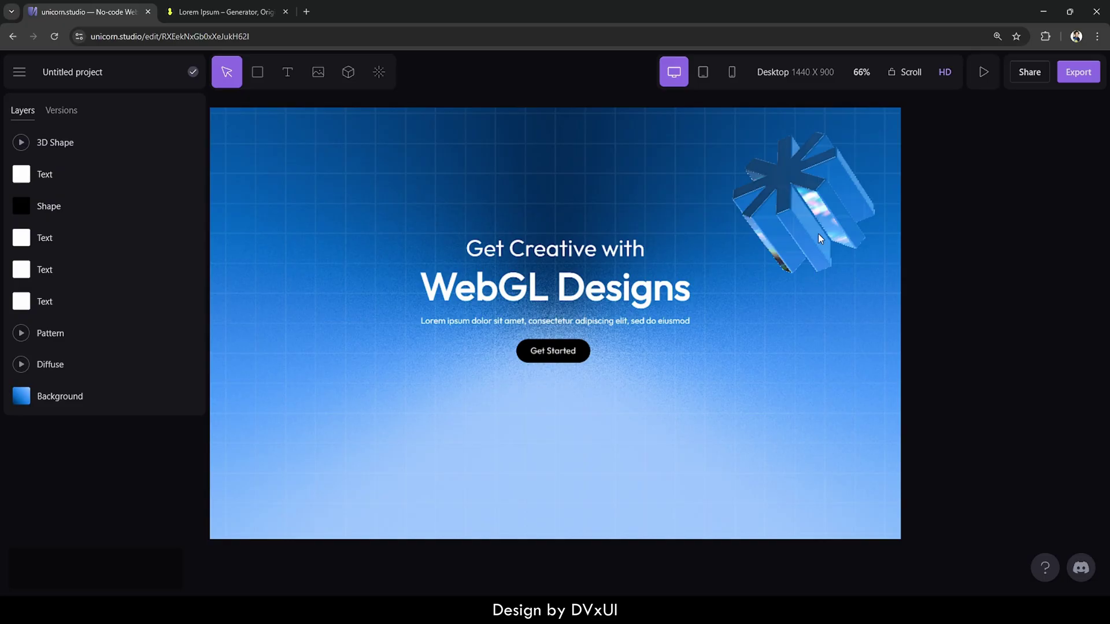
- Start the asterisk shape's animation and deselect the shape
click(813, 196)
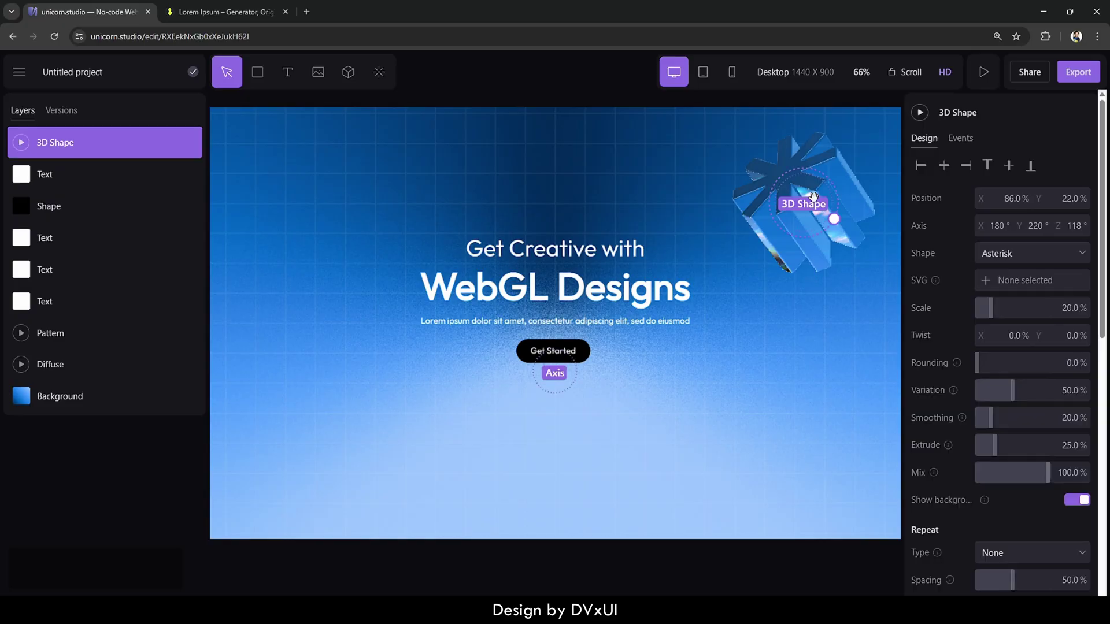
click(921, 114)
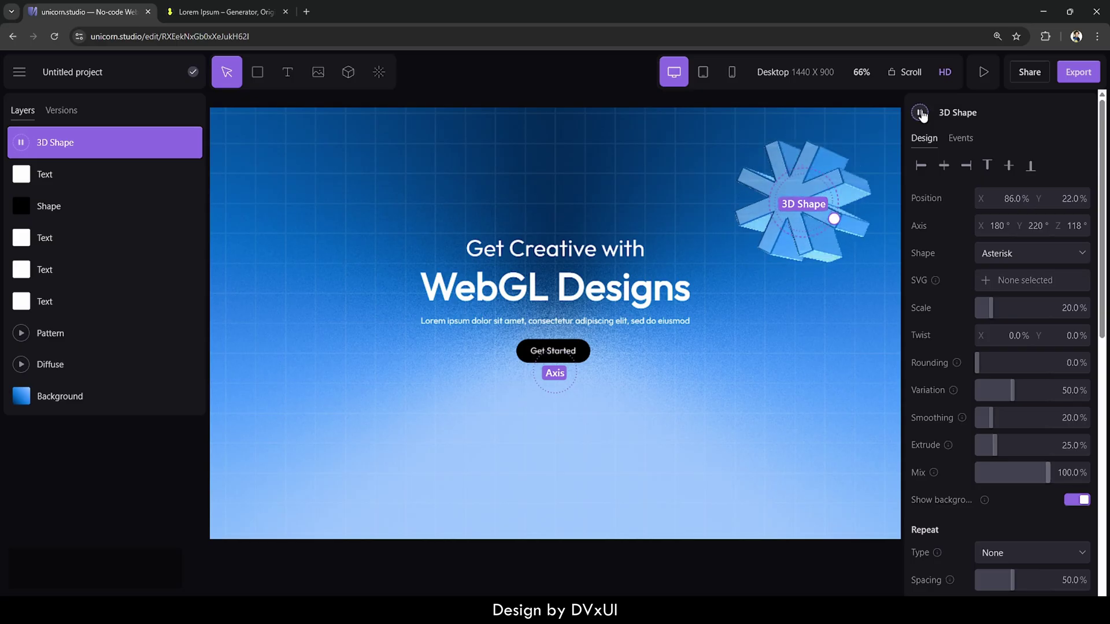
click(661, 168)
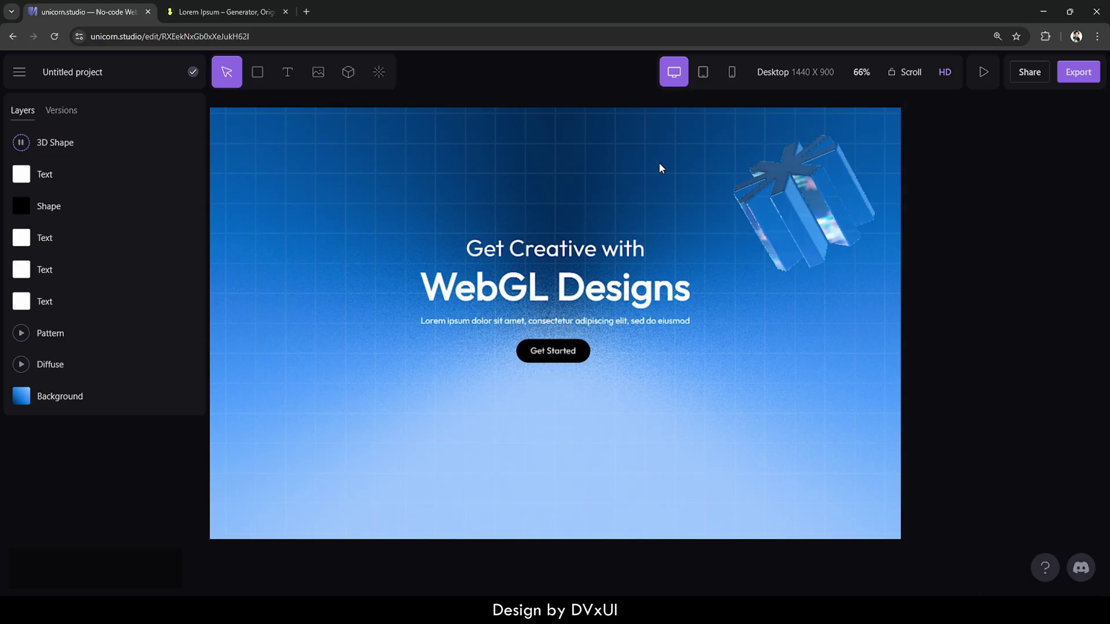
- Add a Tricylinder 3D shape from the SDF assets and set its scale to 18%
click(348, 73)
scroll(546, 433, down, 8)
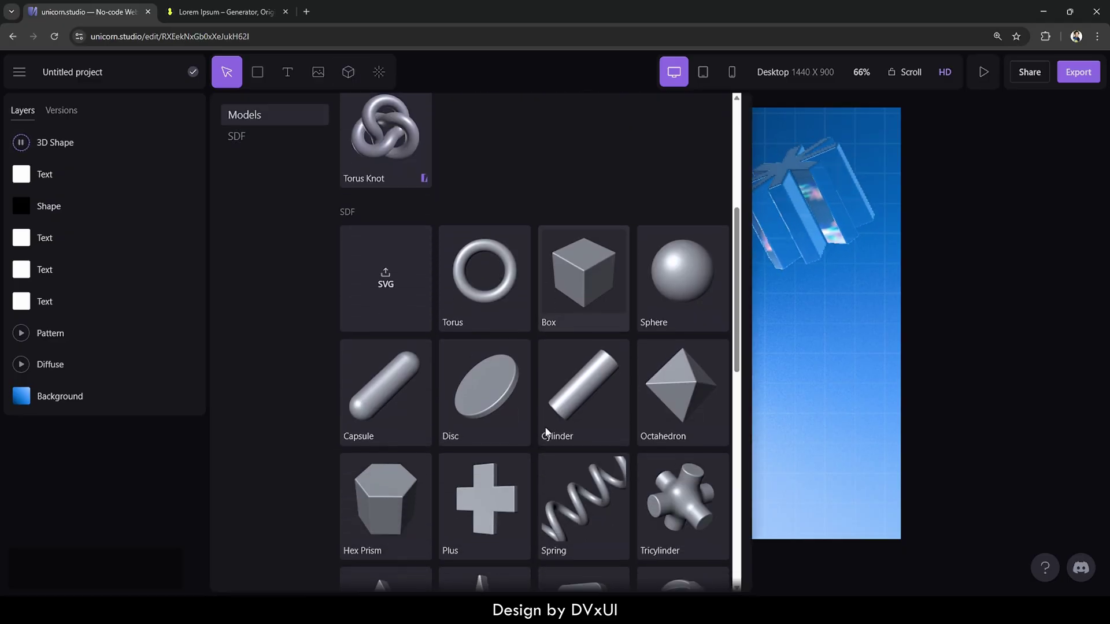
scroll(545, 432, down, 1)
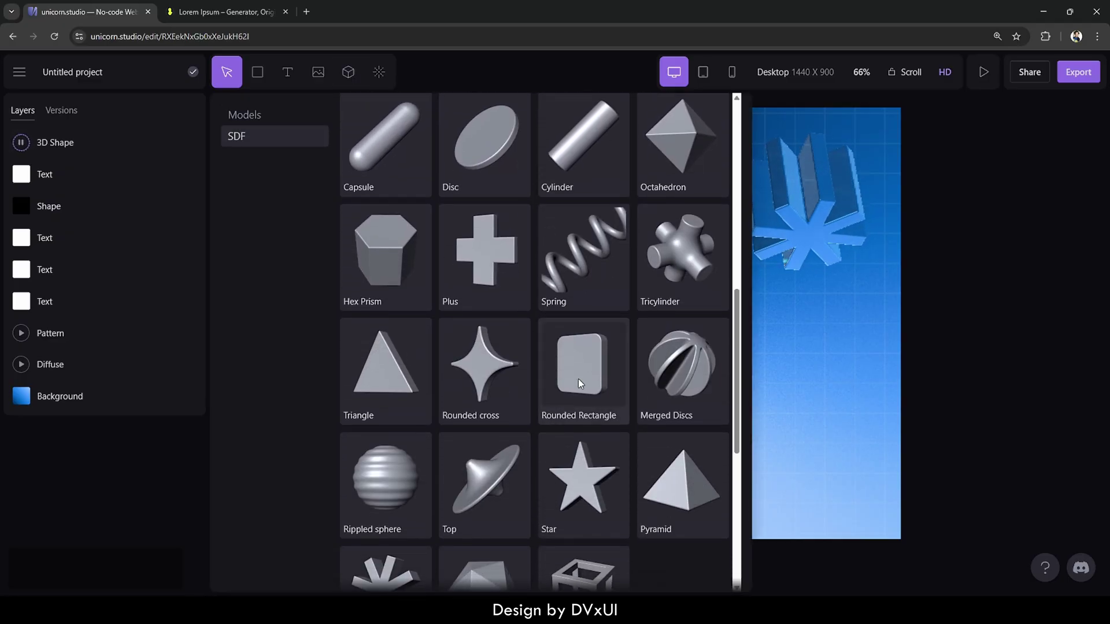
click(682, 262)
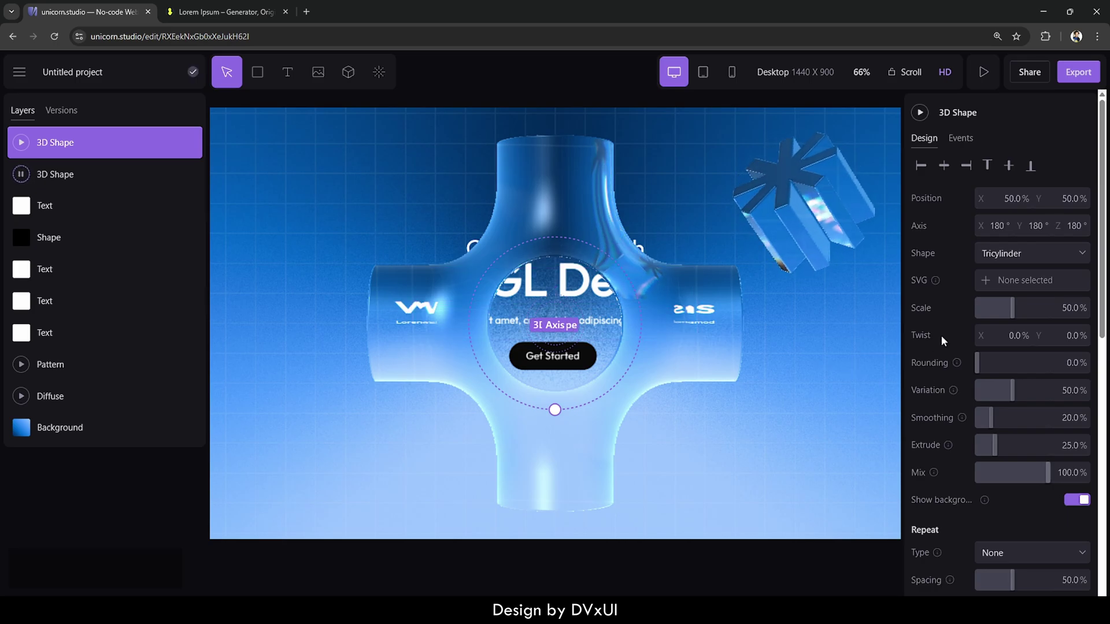
click(1069, 308)
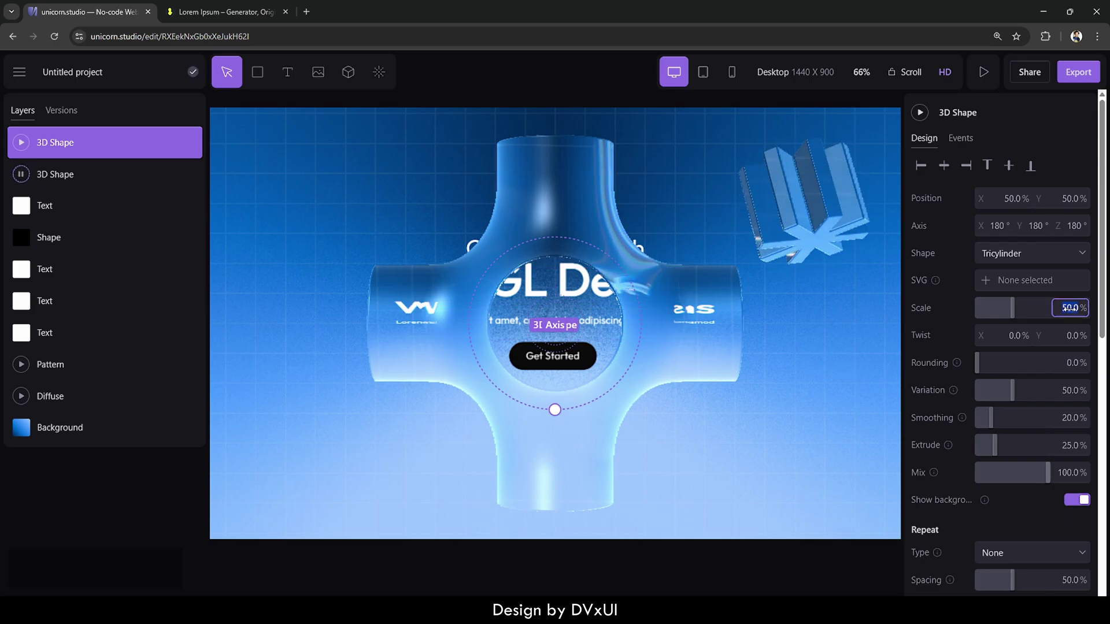
text(18)
key(Return)
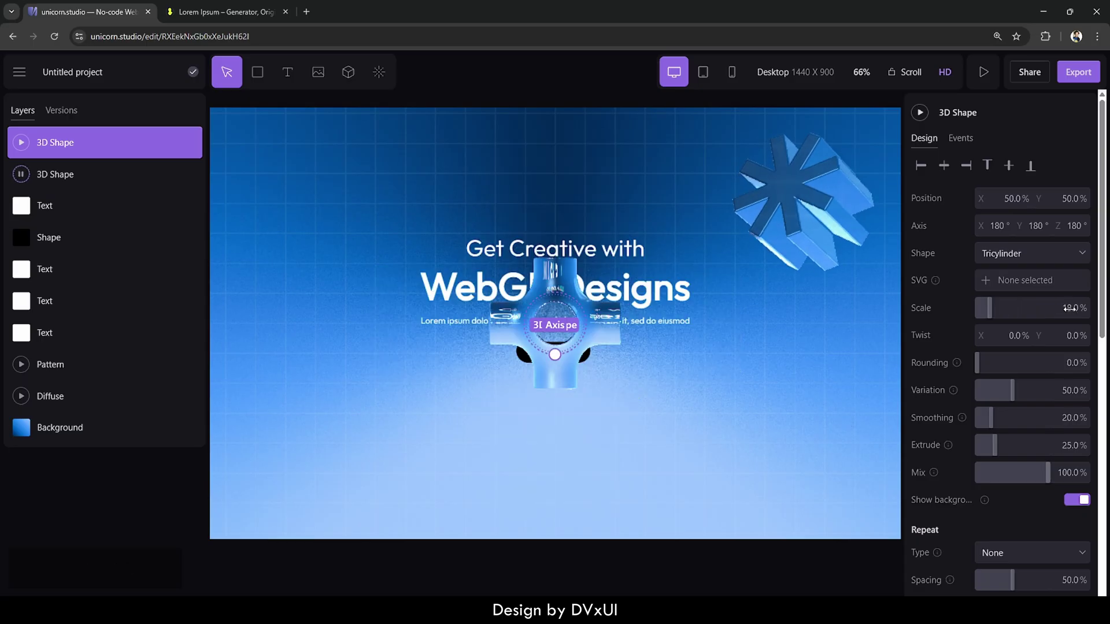
- Set the tricylinder's axis rotation to X 213°, Y 236°, Z 232° and its position to X 15%, Y 78%
click(986, 223)
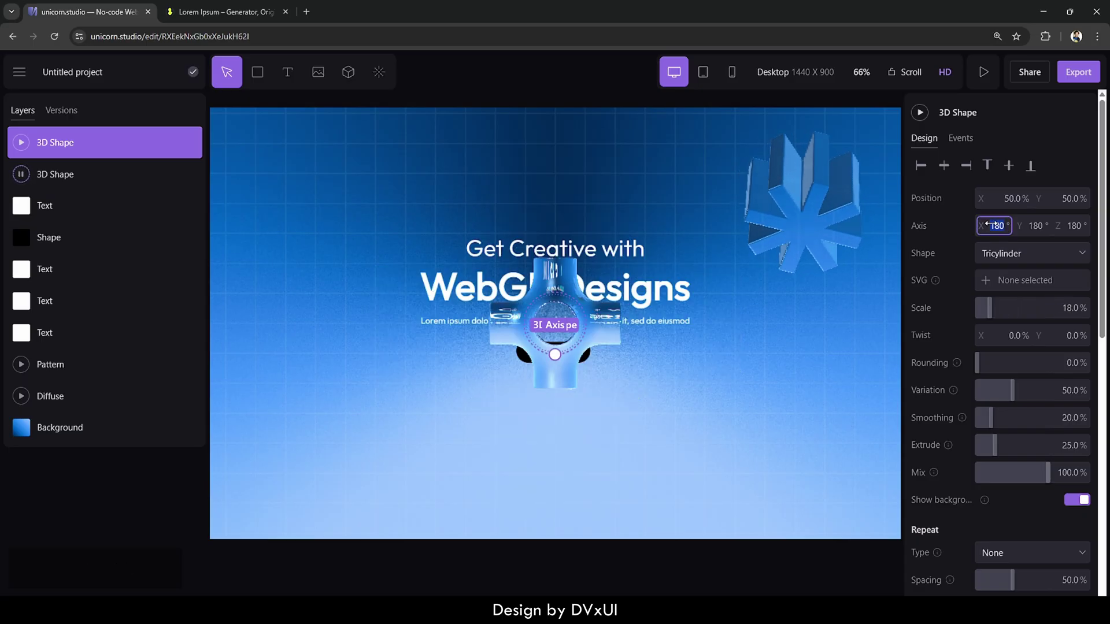
text(21)
key(BackSpace)
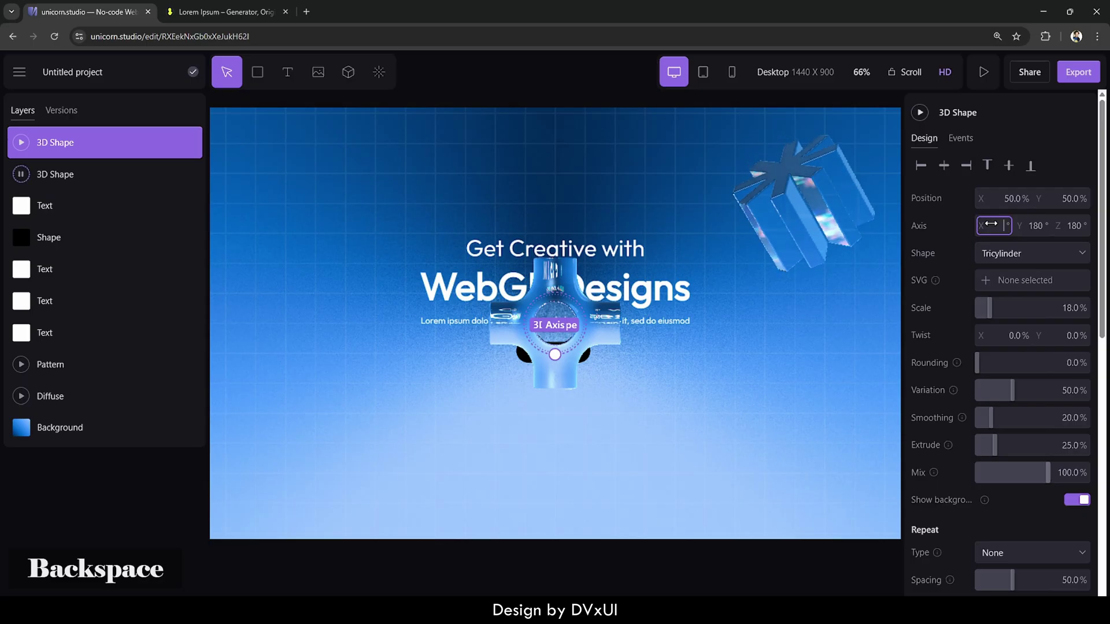
text(13)
click(1033, 226)
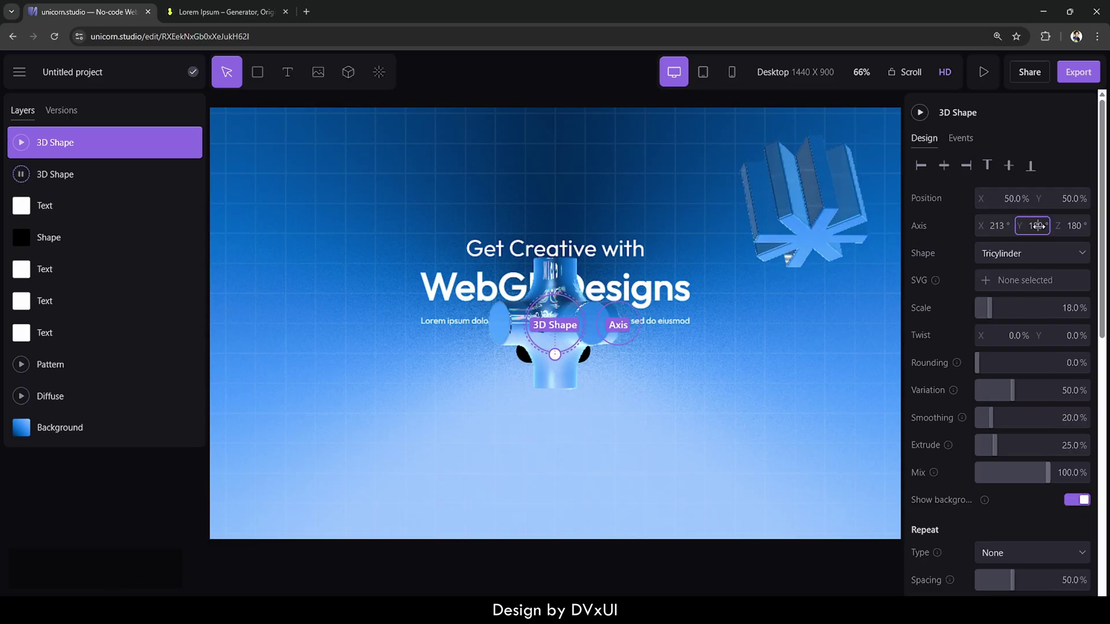
text(236)
key(Return)
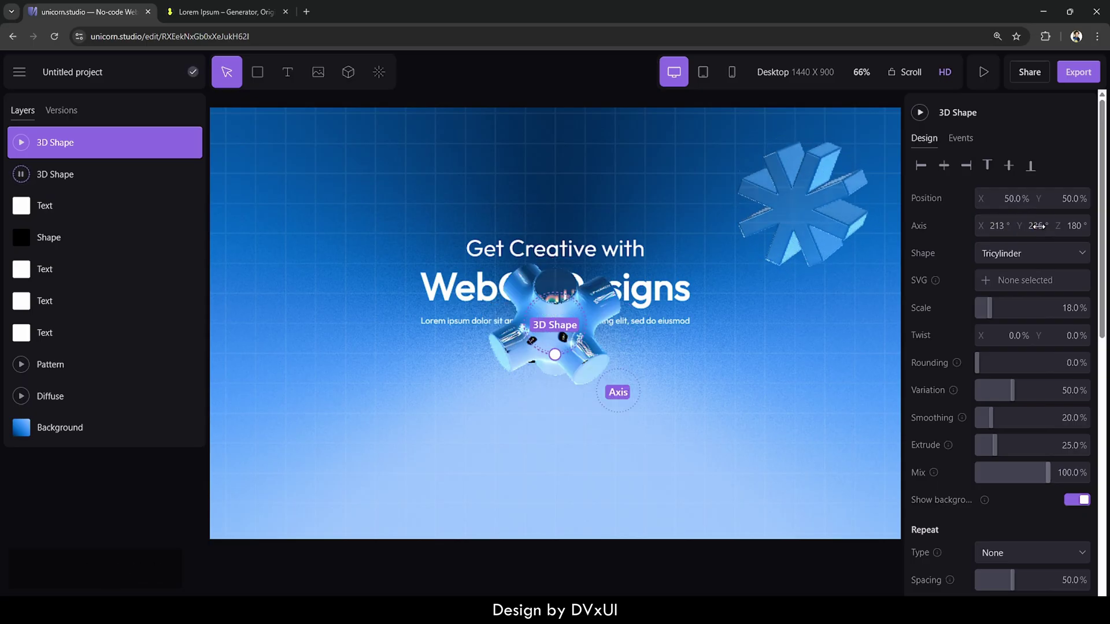
click(1083, 229)
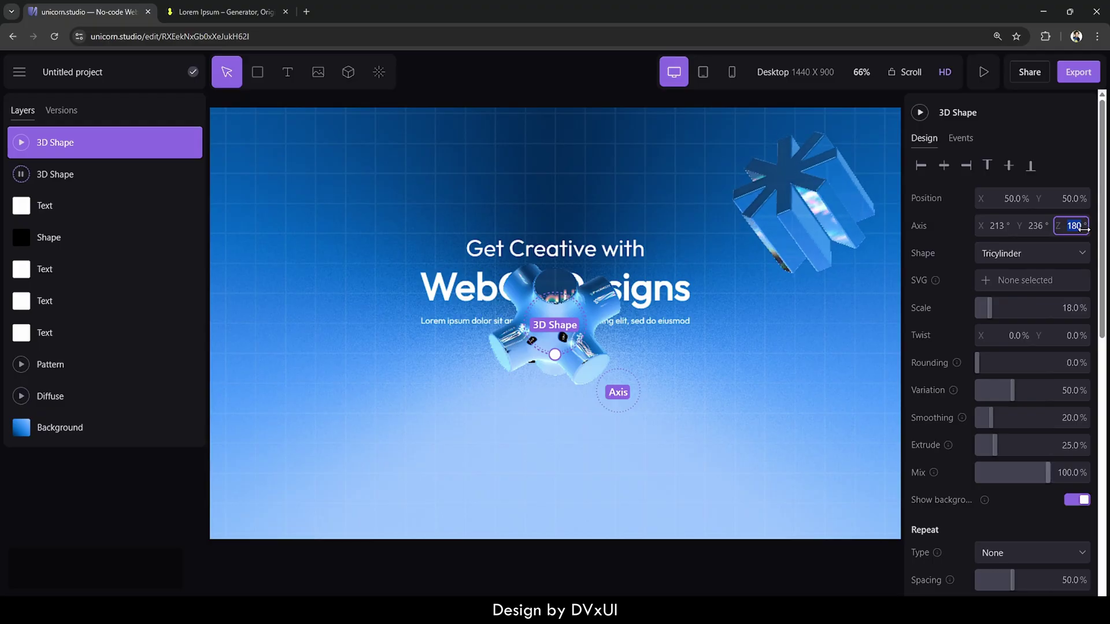
text(232)
key(Return)
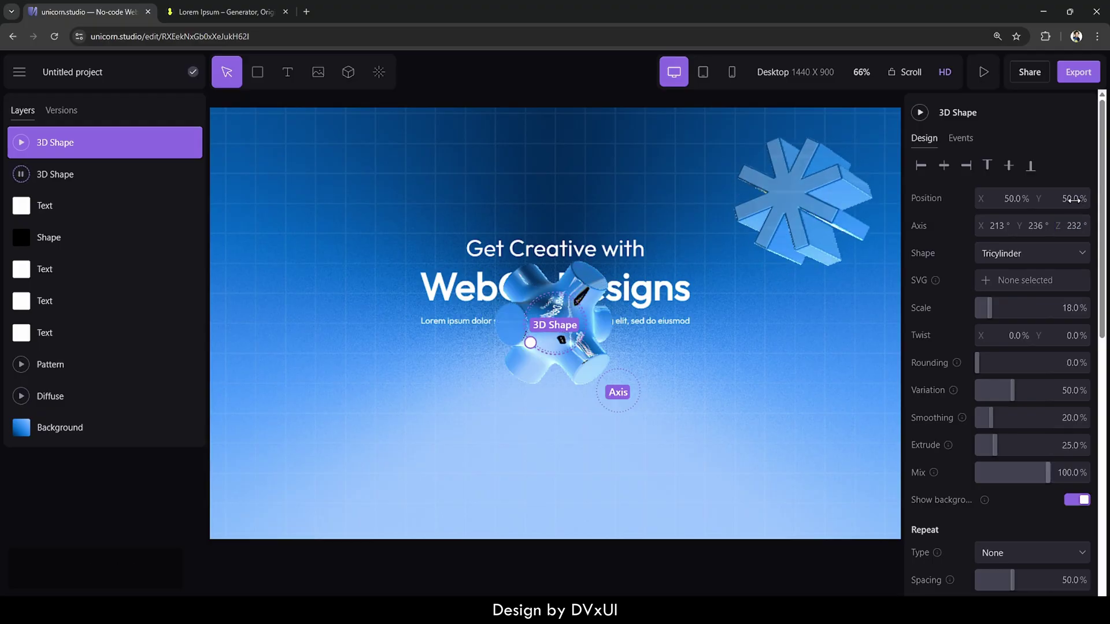
drag(1059, 200, 1010, 199)
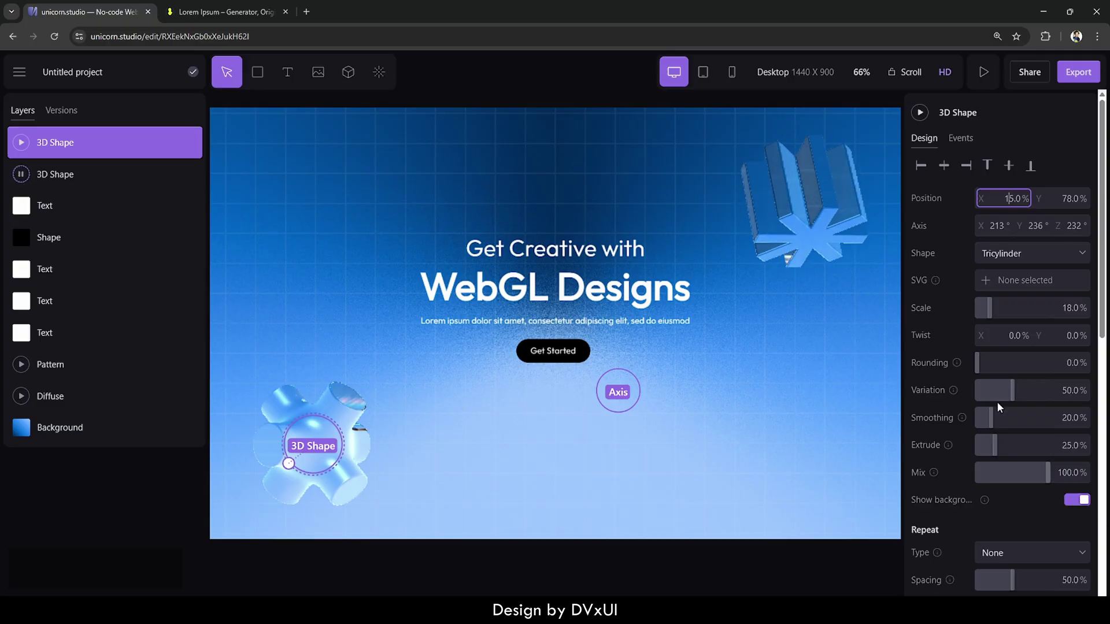
- Set the tricylinder's refraction behavior to Reflect, start its animation and deselect the shape
scroll(1004, 472, down, 5)
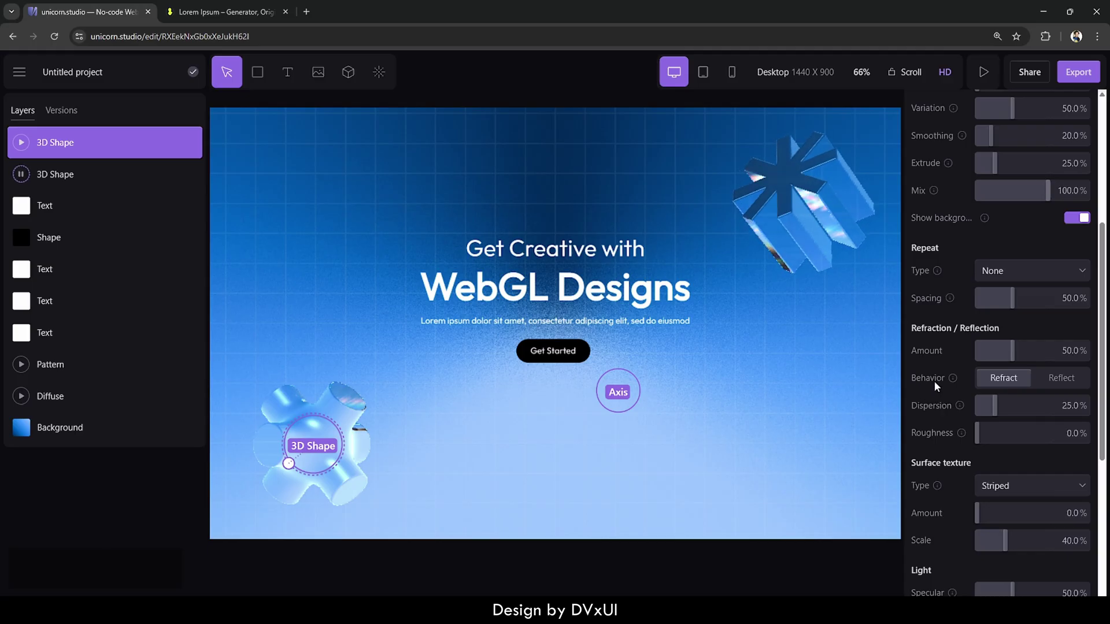
click(1062, 378)
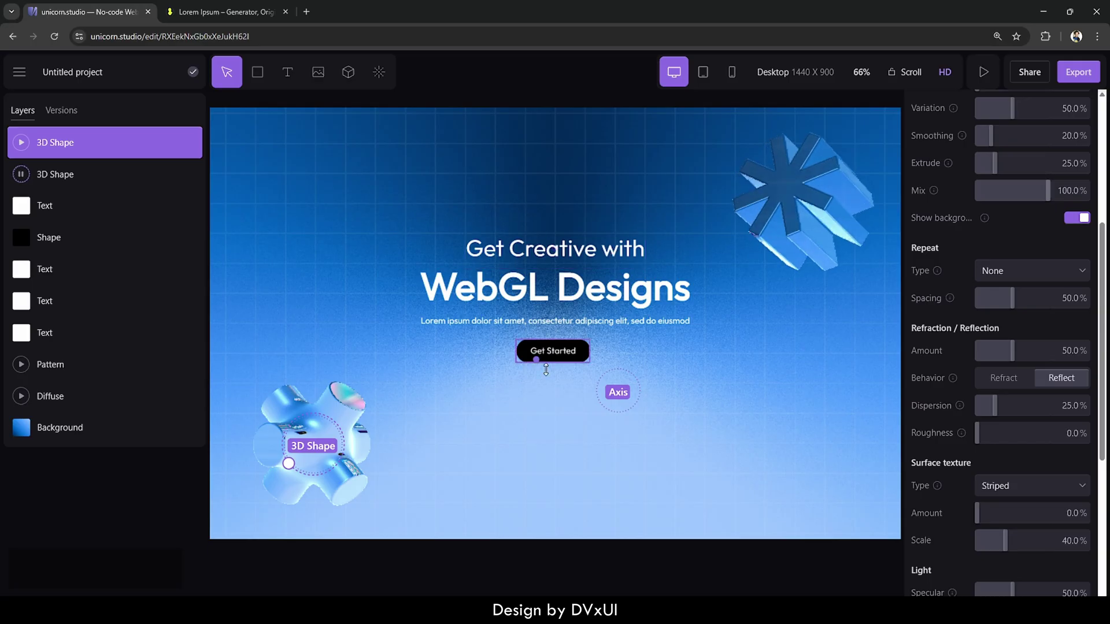
scroll(957, 182, up, 5)
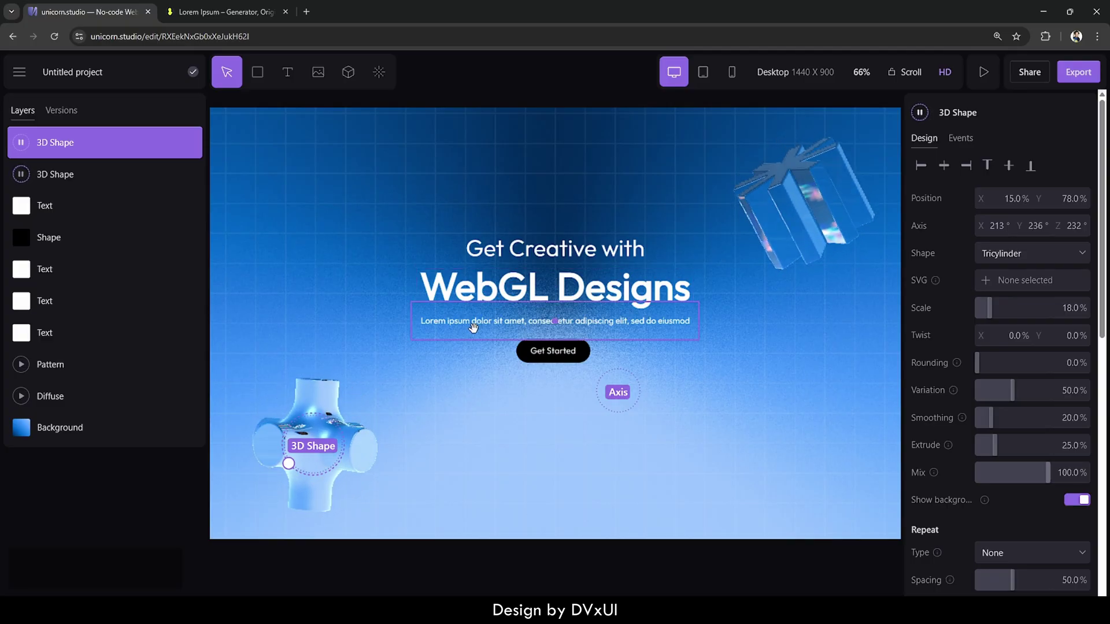
click(800, 426)
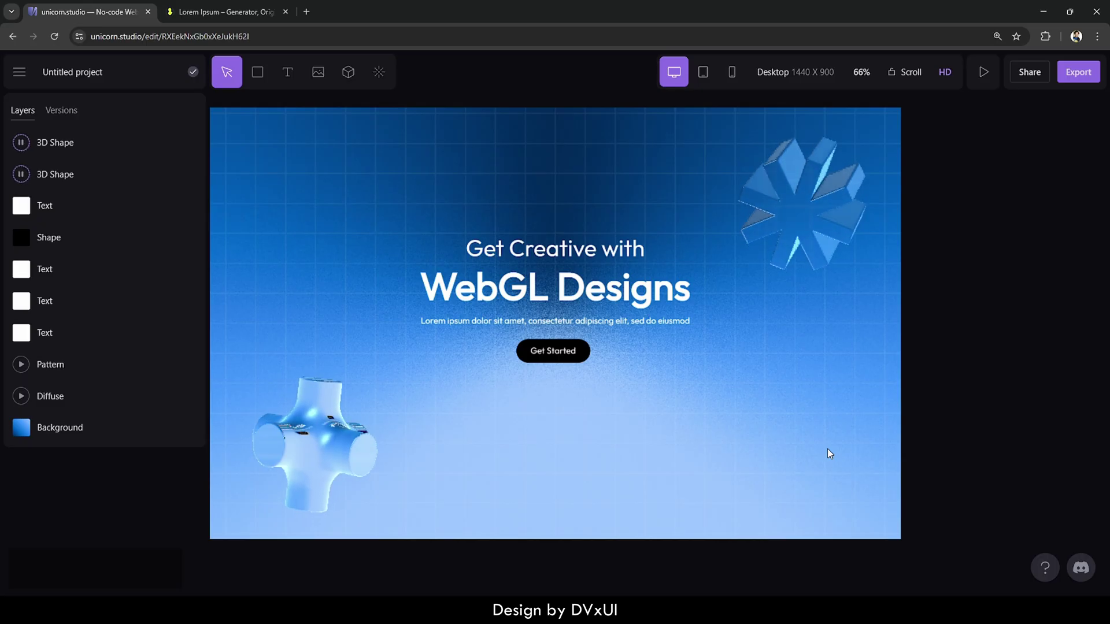
- Copy the first paragraph from the Lorem Ipsum generator page, then add a text box to the scene with an 18 px font size
click(232, 7)
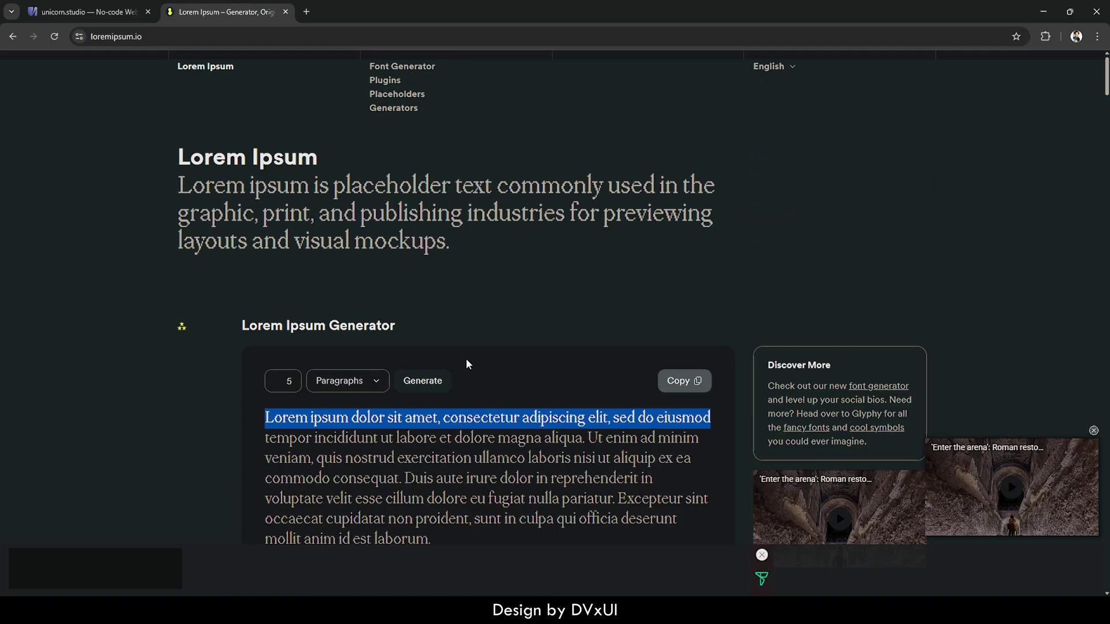
click(87, 12)
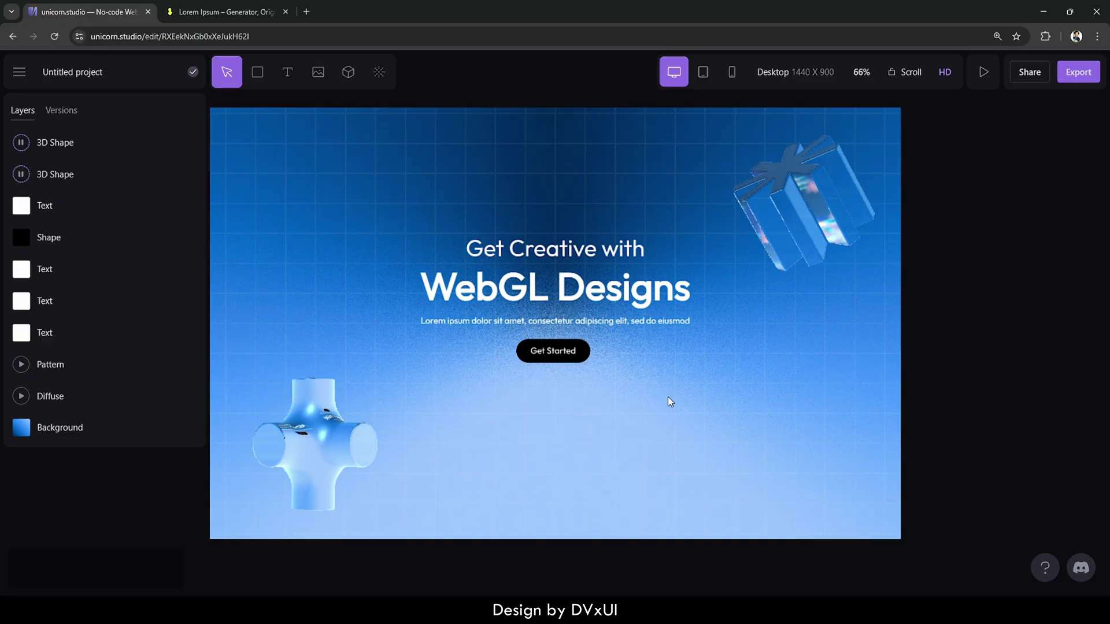
click(287, 75)
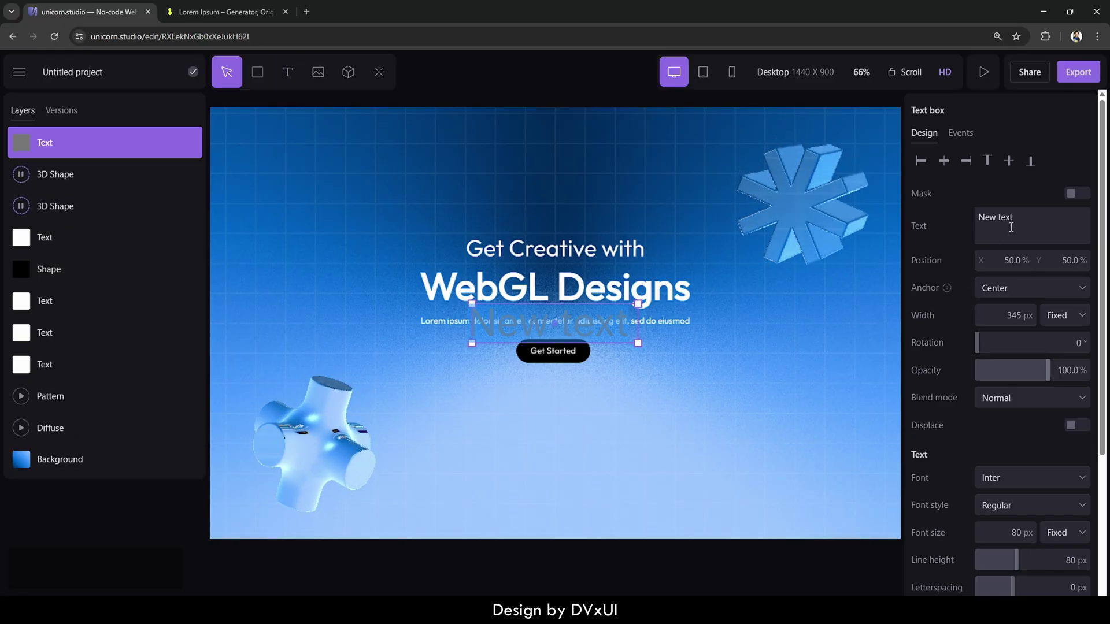
scroll(978, 467, down, 2)
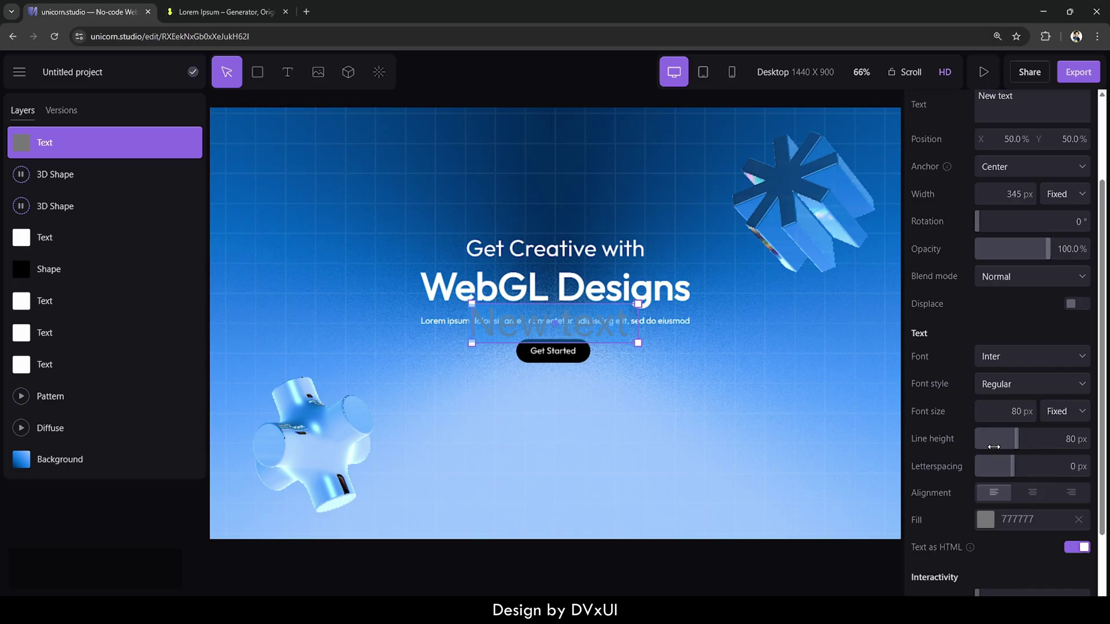
click(1021, 411)
text(18)
key(Return)
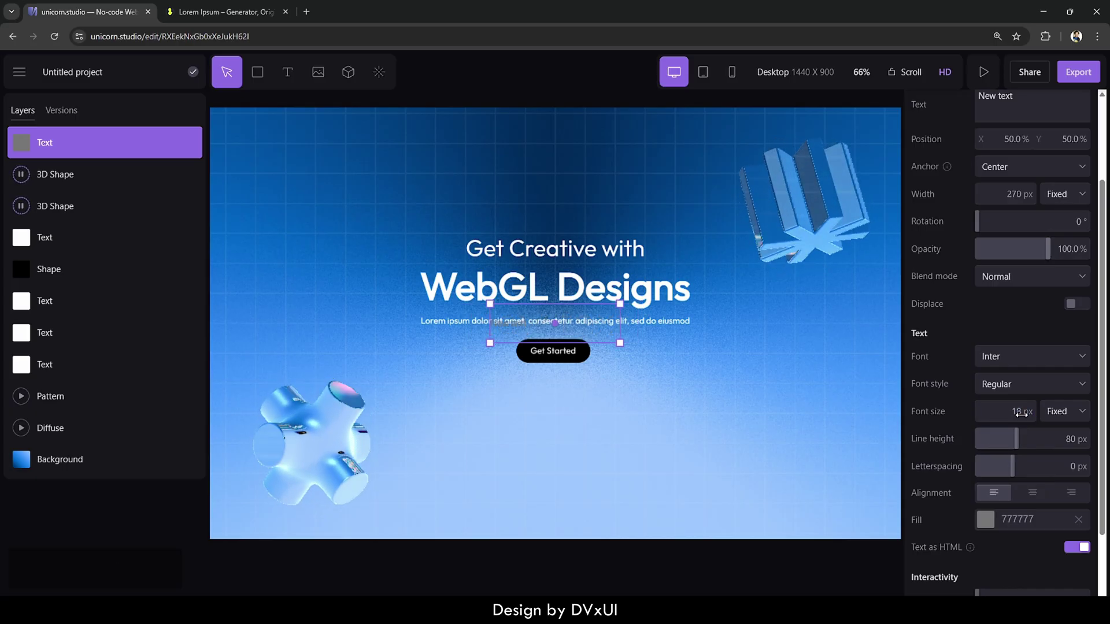
- Replace the new text box's placeholder with the copied lorem ipsum paragraph and set its width to 800 px
key(ctrl+a)
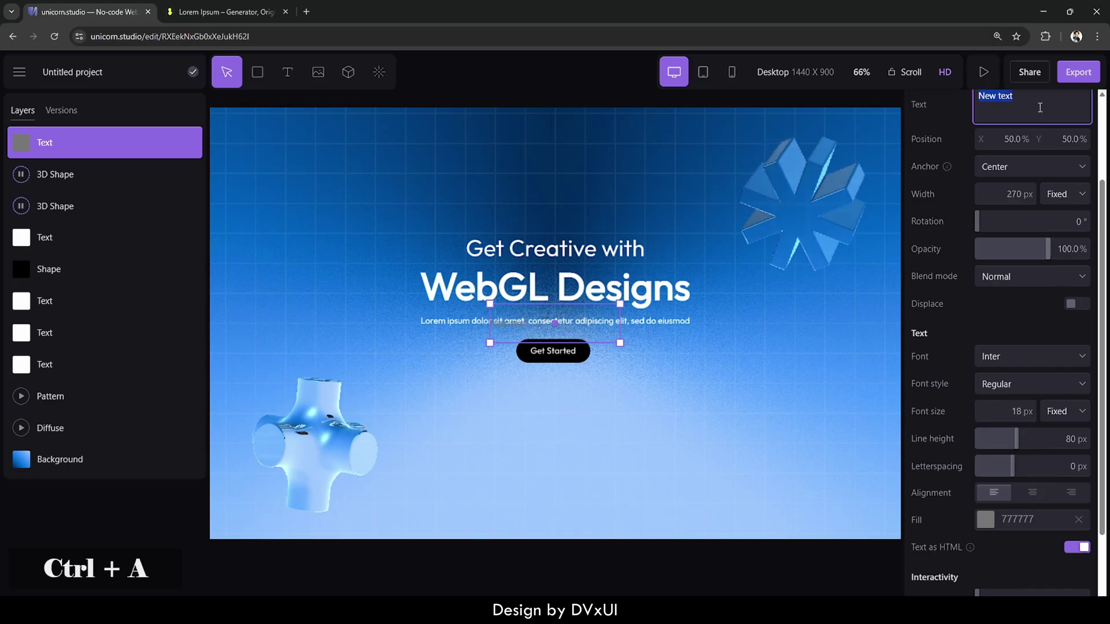
text(Lorem ipsum dolor sit amet, consectetur adipiscing elit, sed do eiusmod tempor incididunt ut labore et dolore magna aliqua. Ut enim ad minim veniam, quis nostrud exercitation ullamco laboris nisi ut aliquip ex ea commodo consequat. Duis aute irure dolor in reprehenderit in voluptate velit esse cillum dolore eu fugiat nulla pariatur. Excepteur sint occaecat cupidatat non proident, sunt in culpa qui officia deserunt mollit anim id est laborum.)
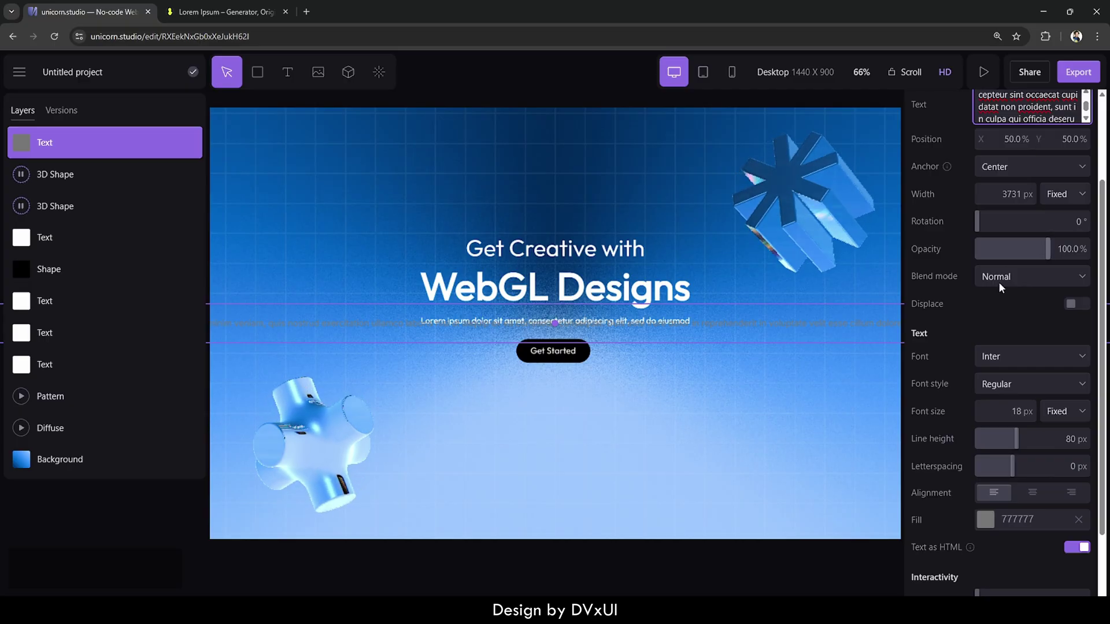
click(852, 401)
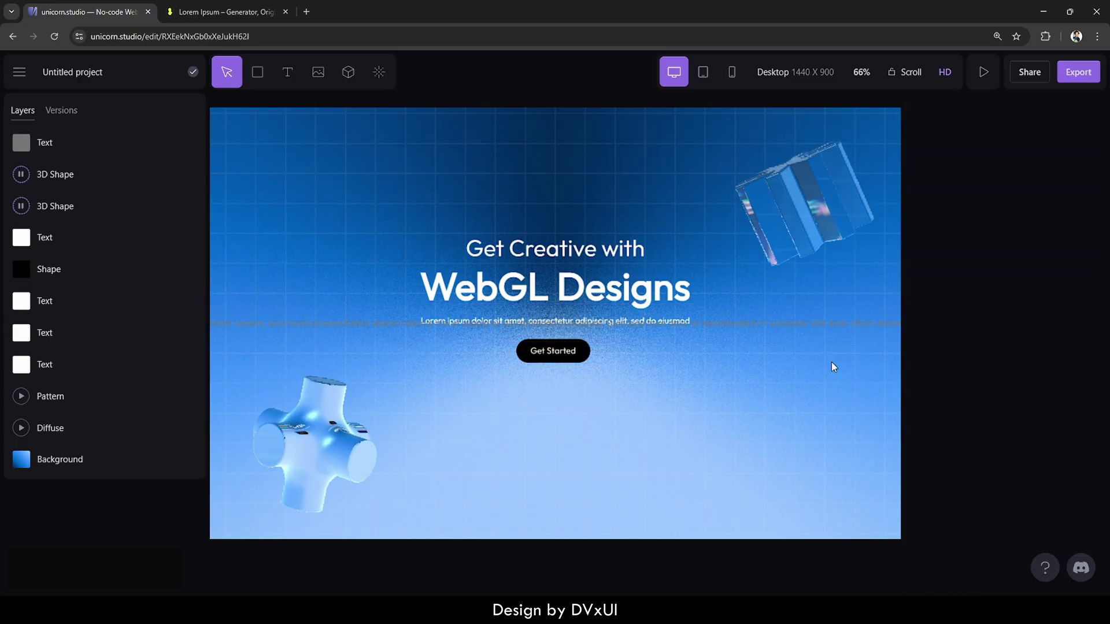
click(815, 324)
drag(659, 328, 662, 328)
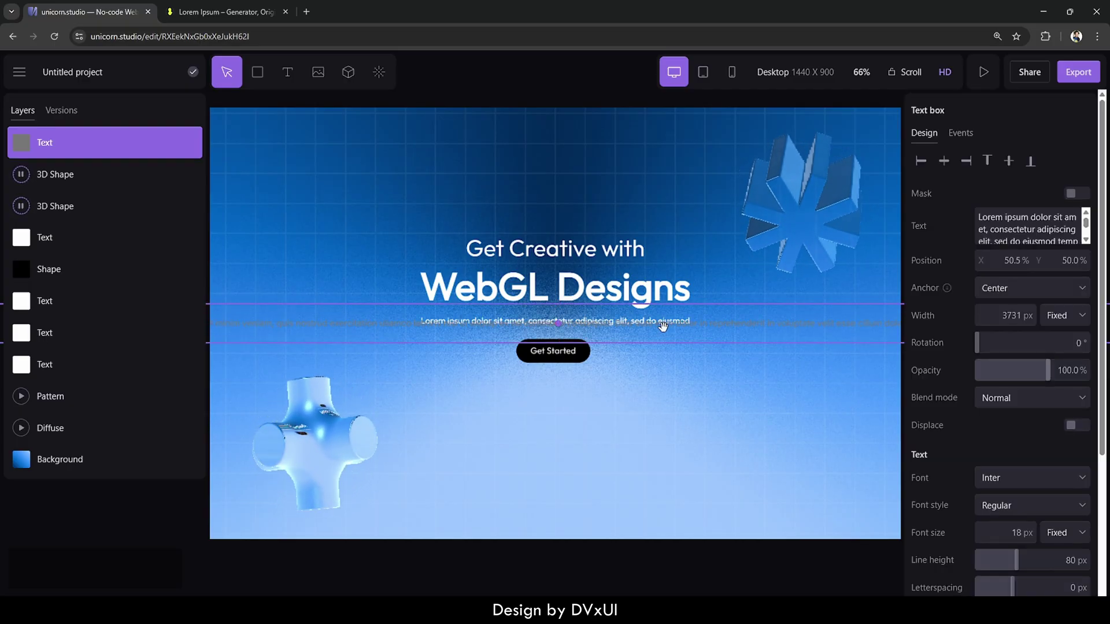
click(1016, 324)
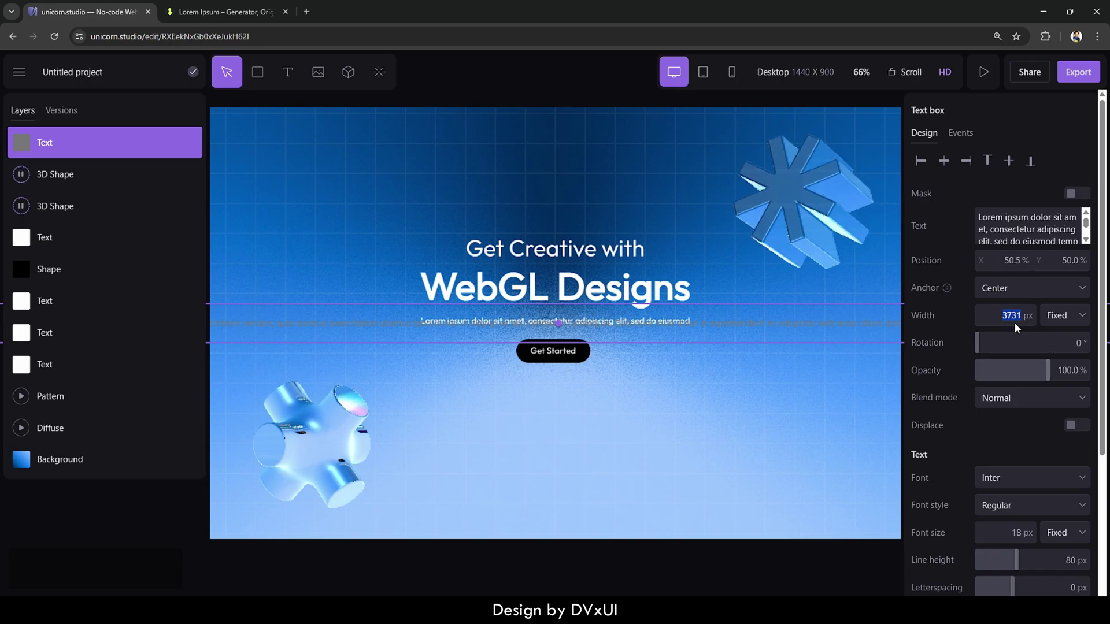
text(800)
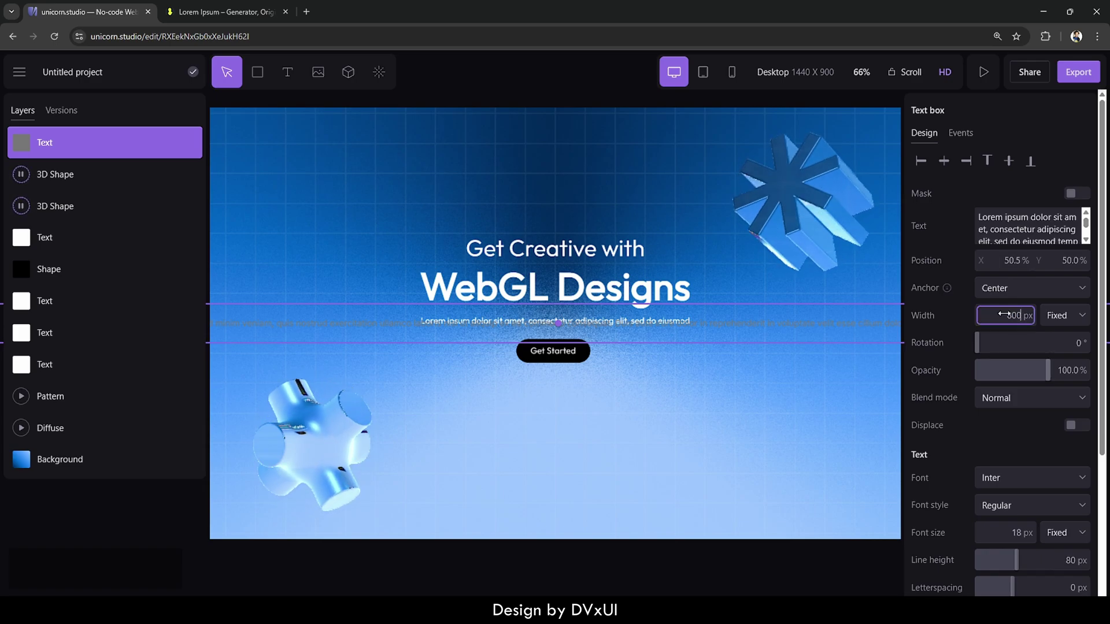
key(Return)
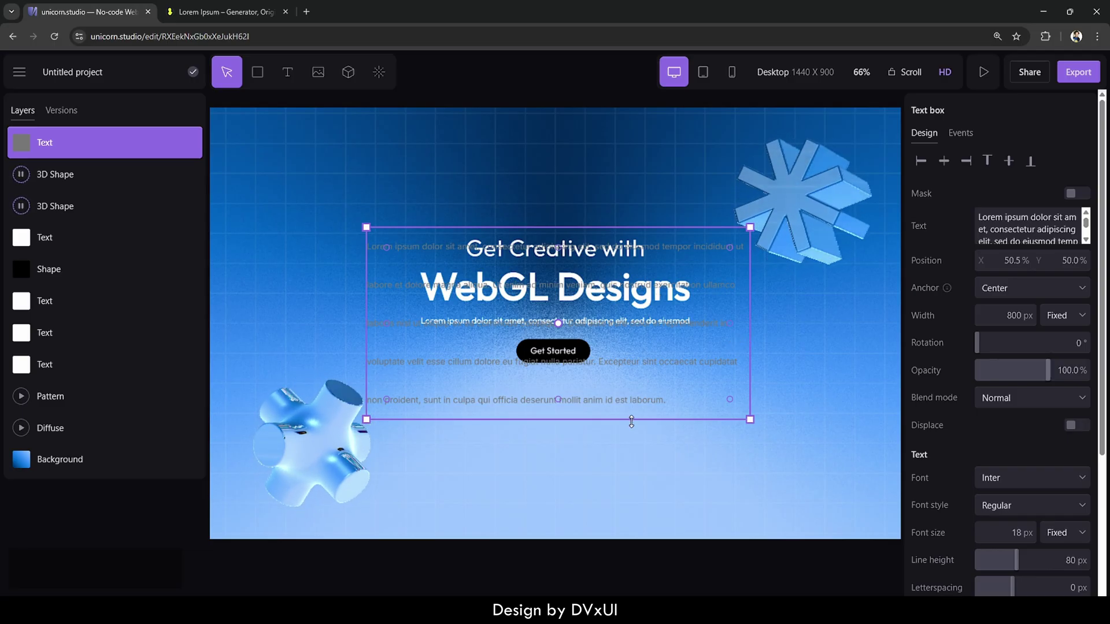
- Set the lorem ipsum paragraph's line height to 28 px and its fill colour to 151515
drag(631, 421, 640, 372)
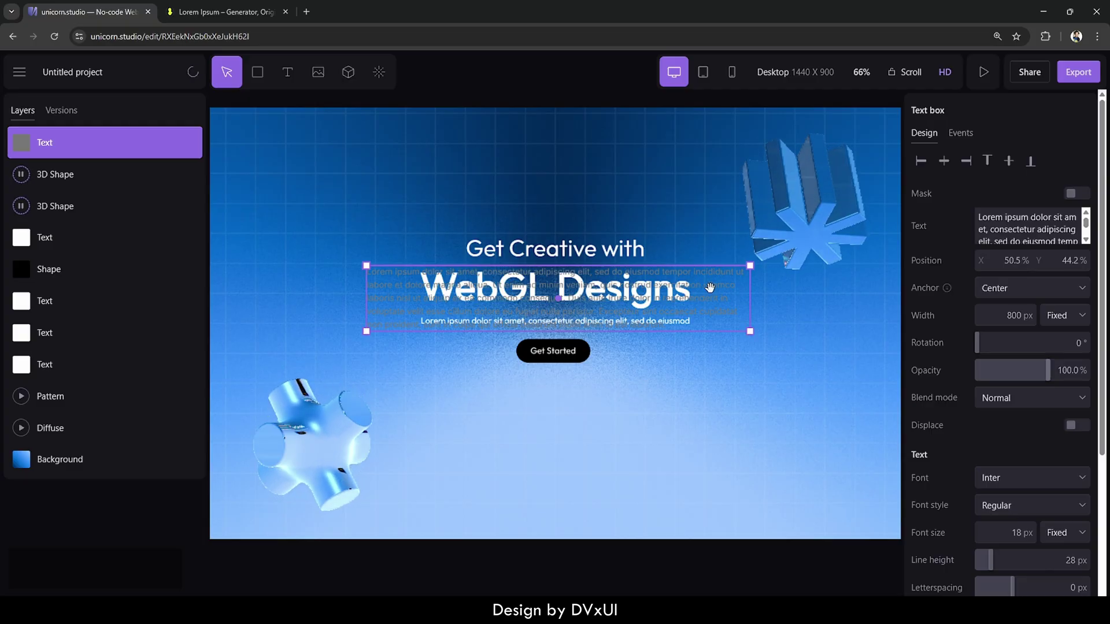
scroll(962, 520, down, 4)
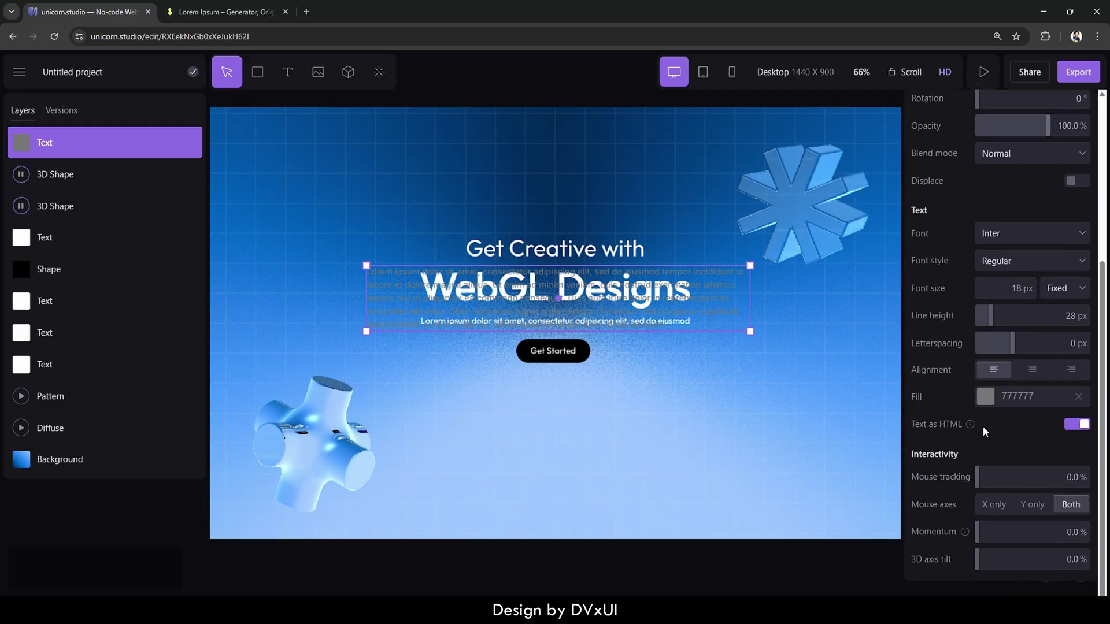
click(985, 397)
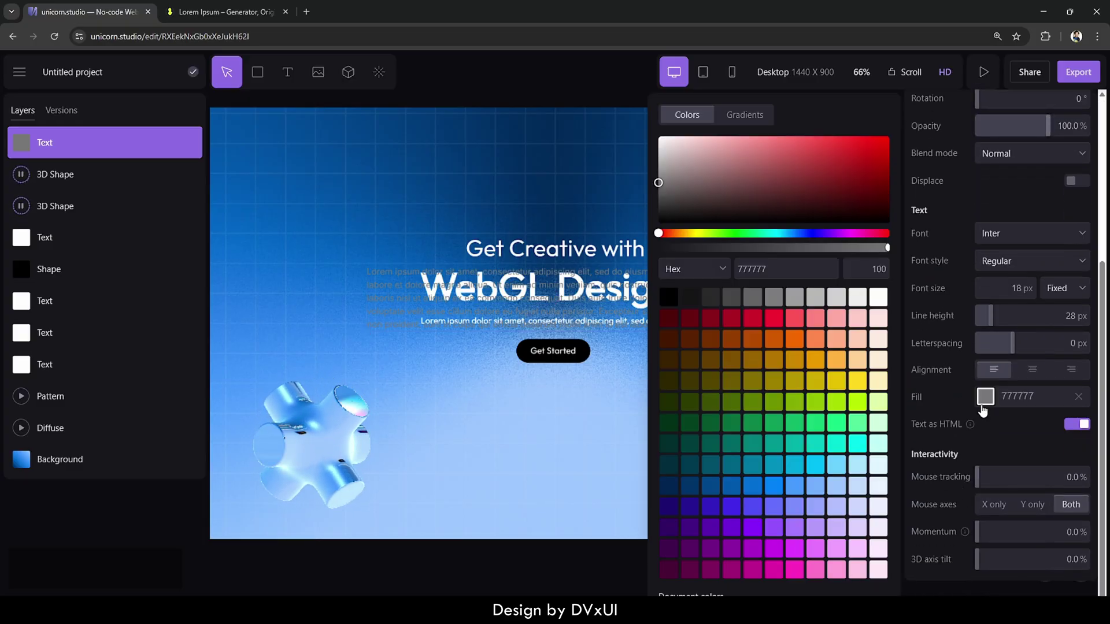
click(690, 298)
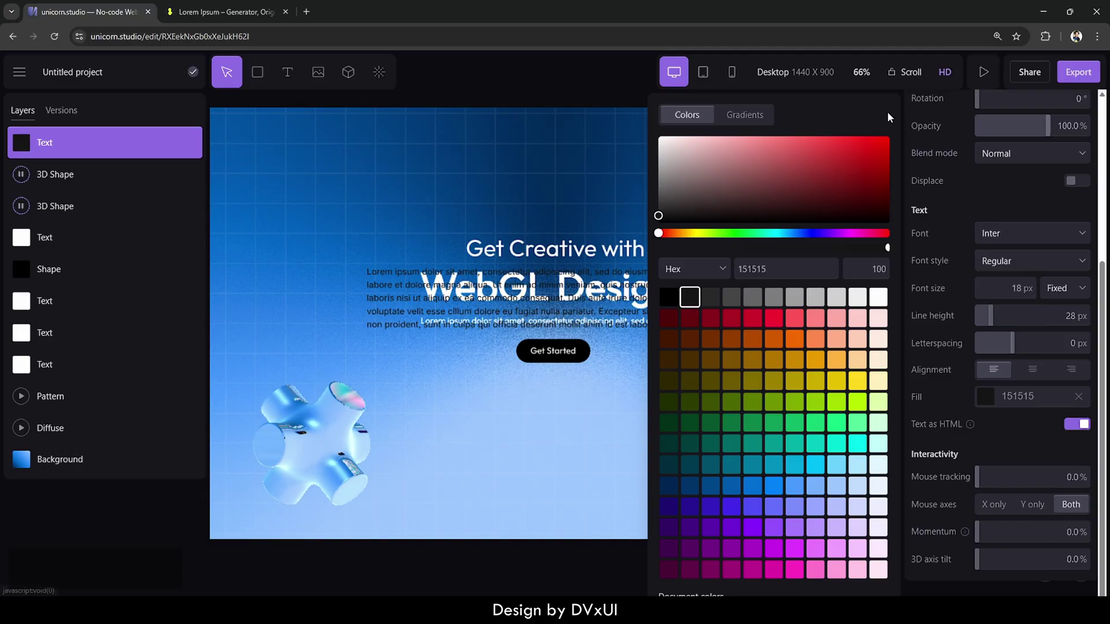
click(588, 160)
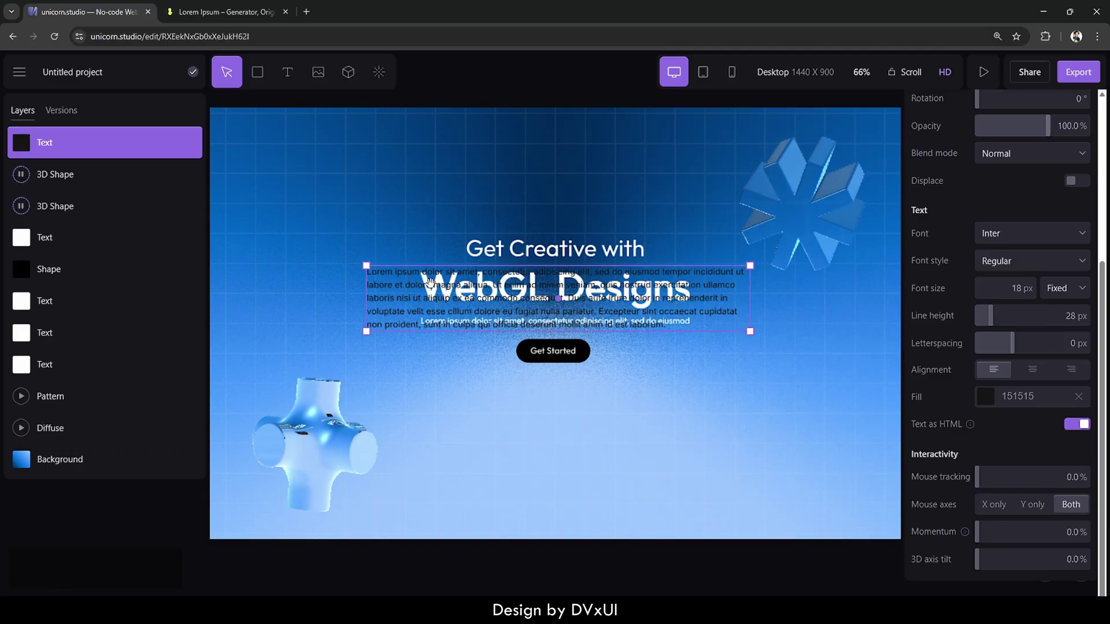
- Move the paragraph to the canvas's lower-right area in a narrower box, change its font to Outfit and deselect it
drag(430, 282, 542, 461)
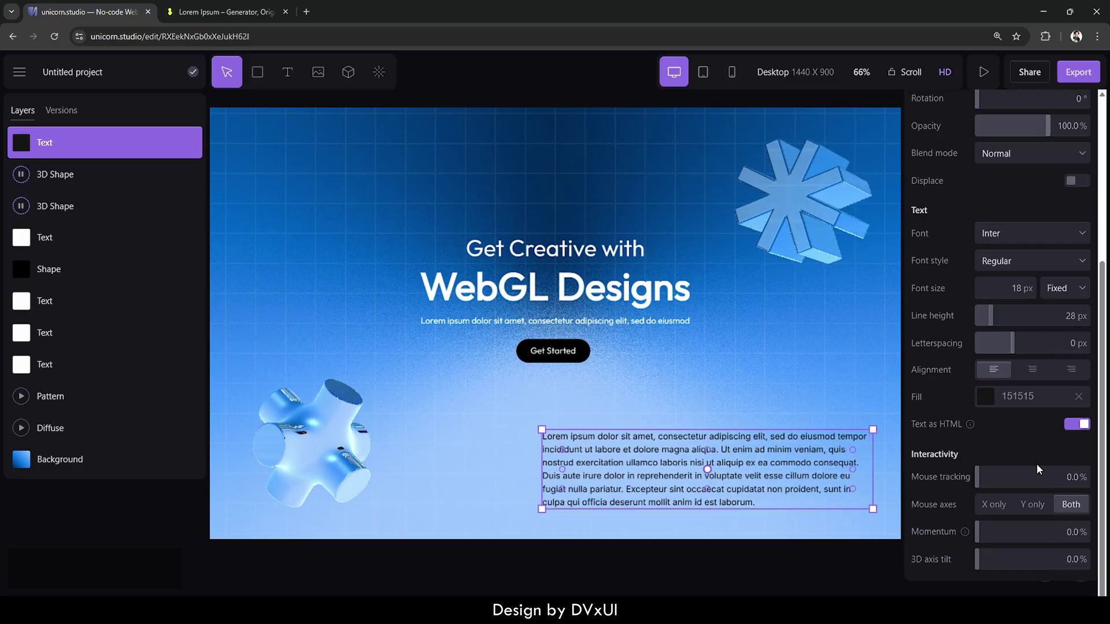
click(999, 235)
key(o)
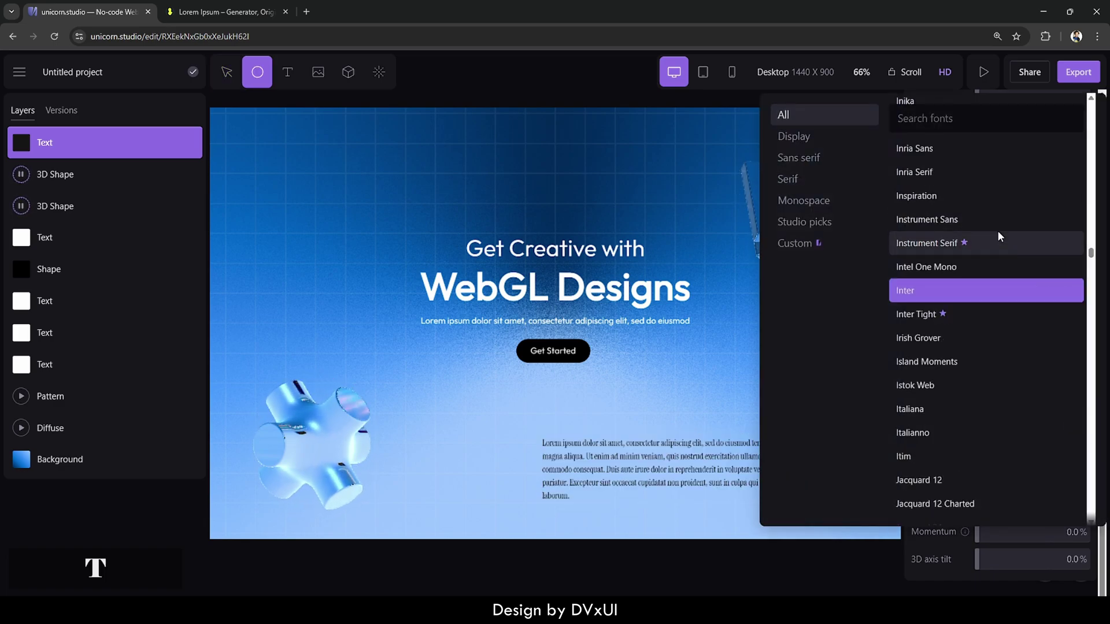
click(977, 115)
text(outfit)
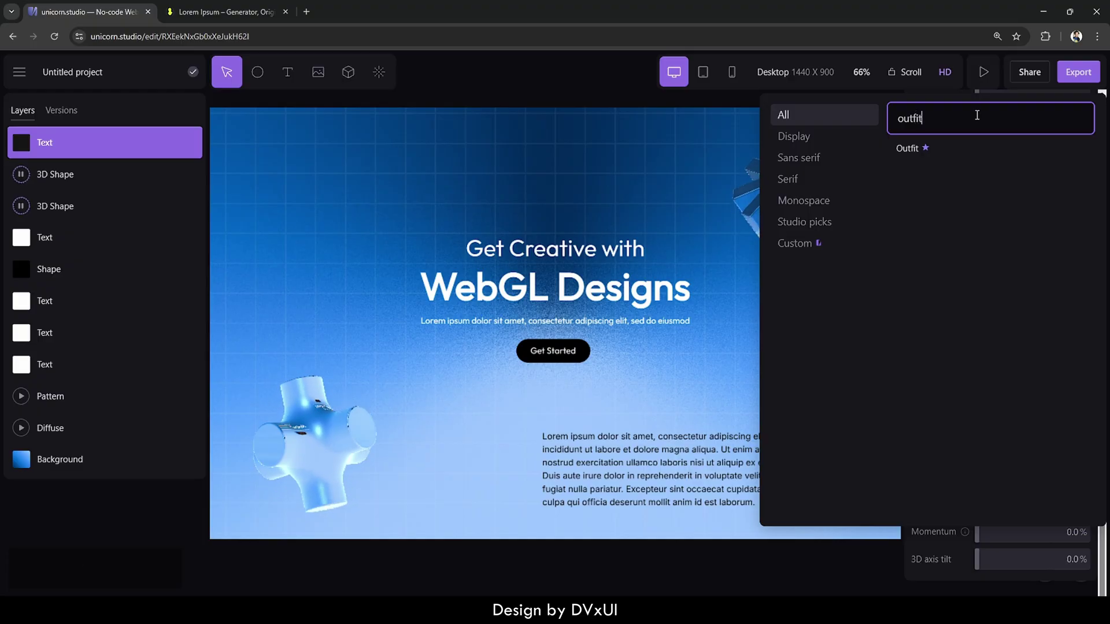
click(945, 152)
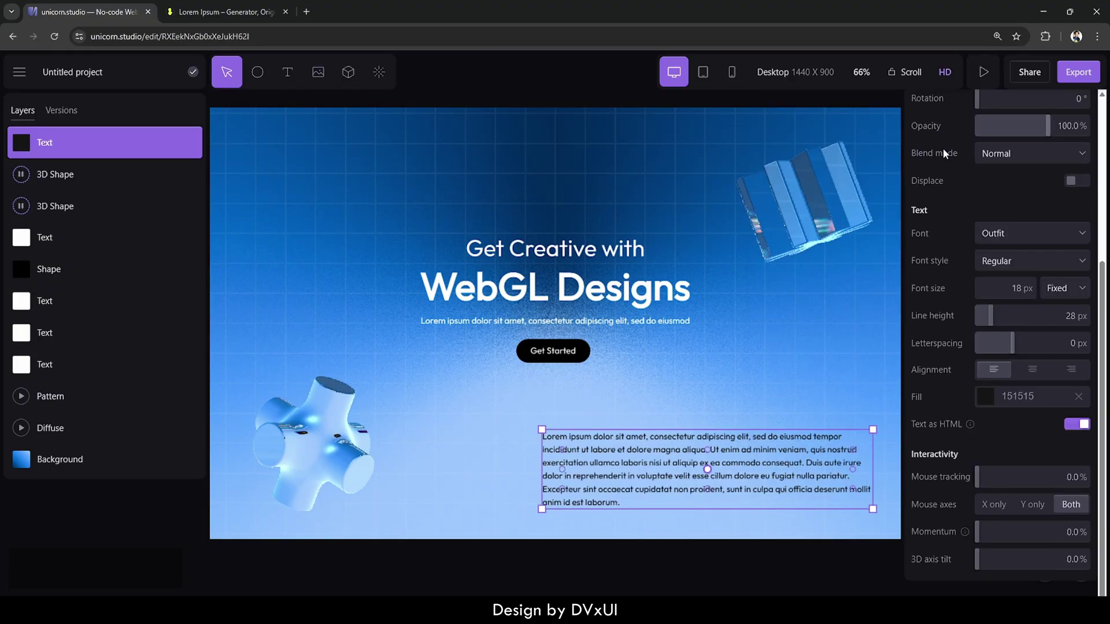
click(826, 383)
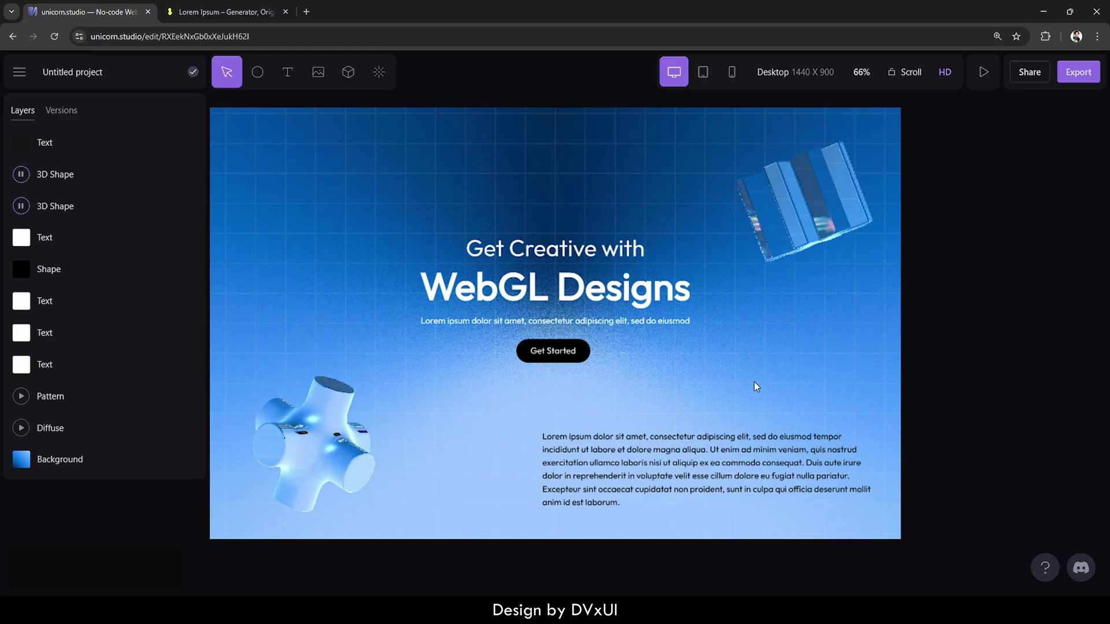
- Add the Mouse ripple distort effect to the scene
click(381, 75)
scroll(520, 405, down, 3)
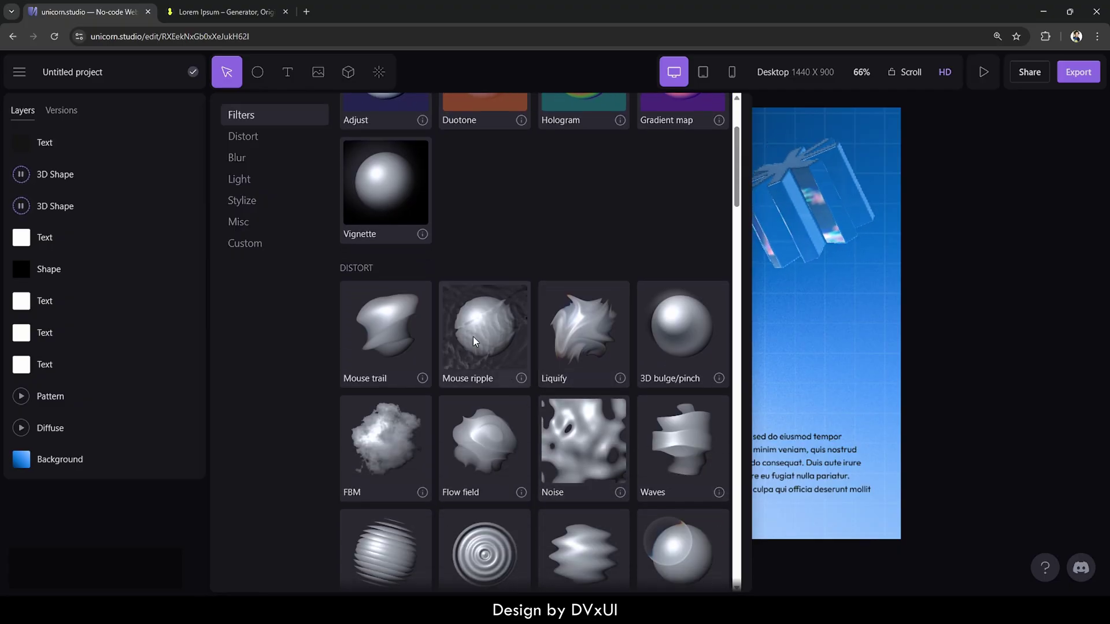
click(487, 322)
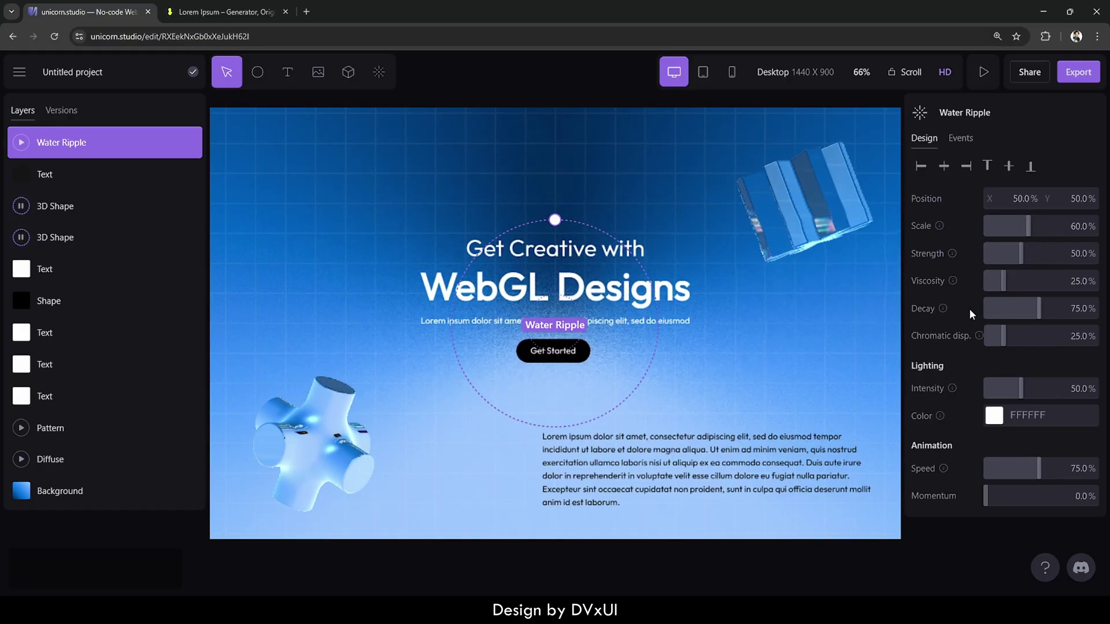
- Preview the finished scene with the water ripple effect and set the browser's page zoom to 100%
click(983, 71)
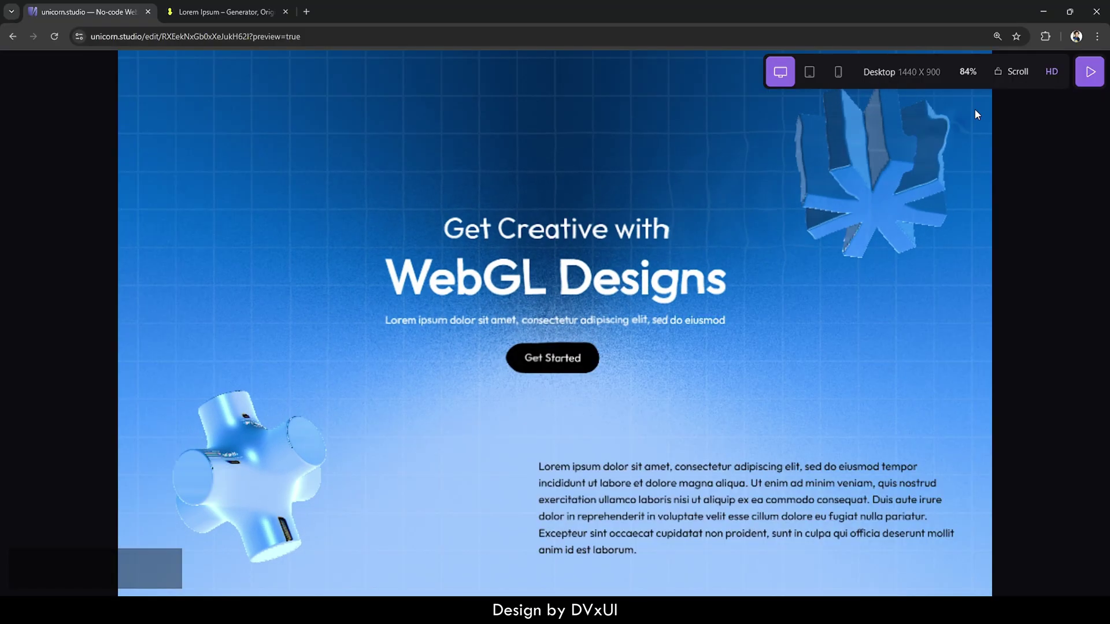
click(1095, 37)
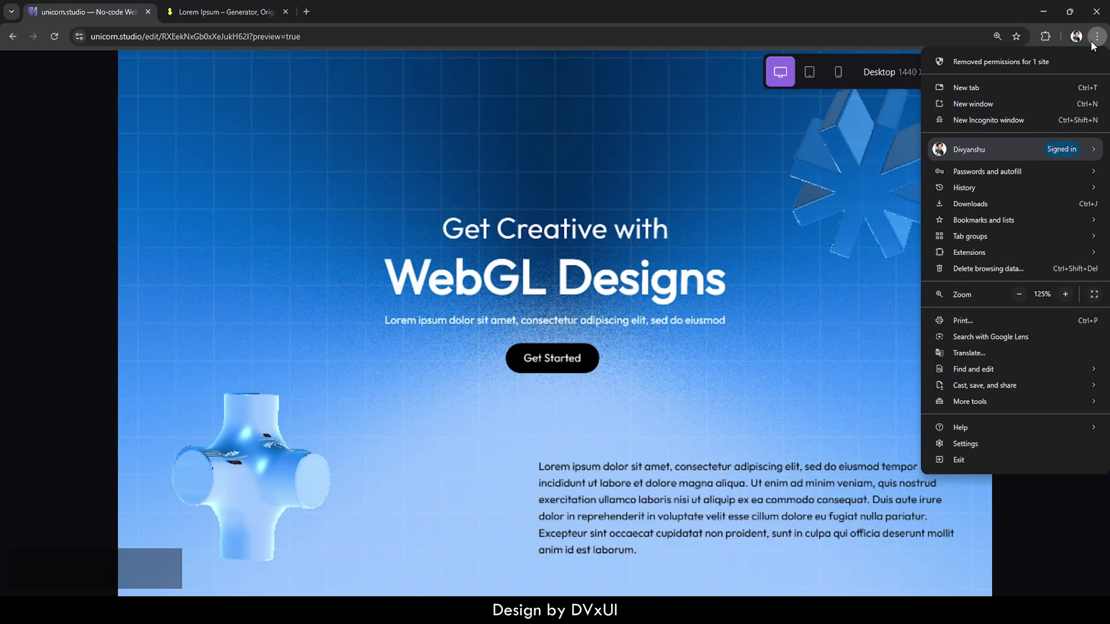
click(1019, 294)
click(1019, 294)
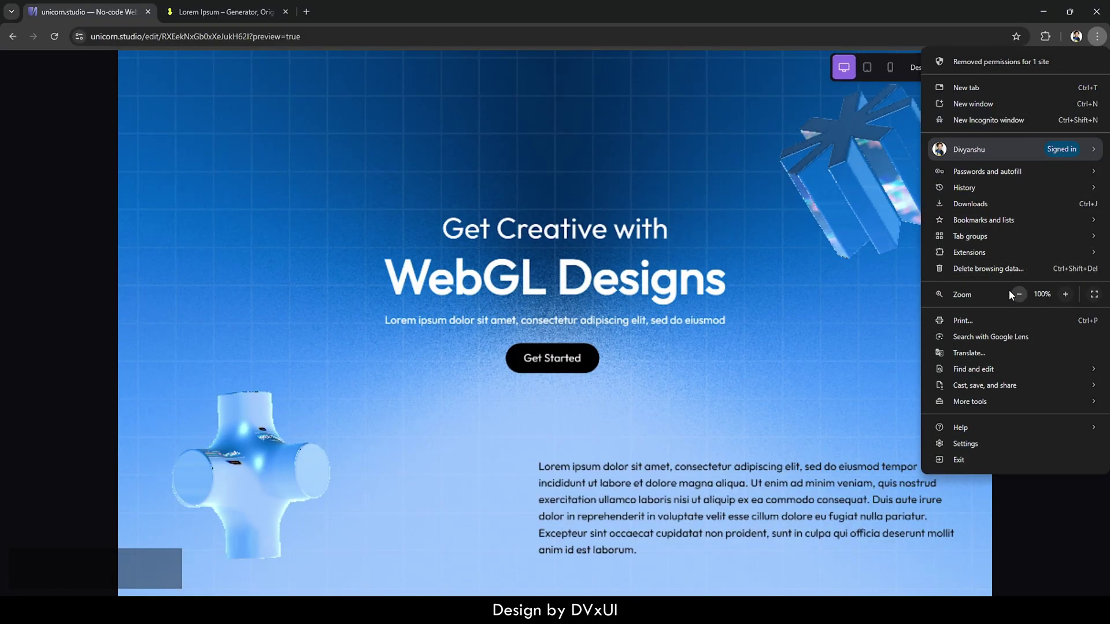
click(830, 272)
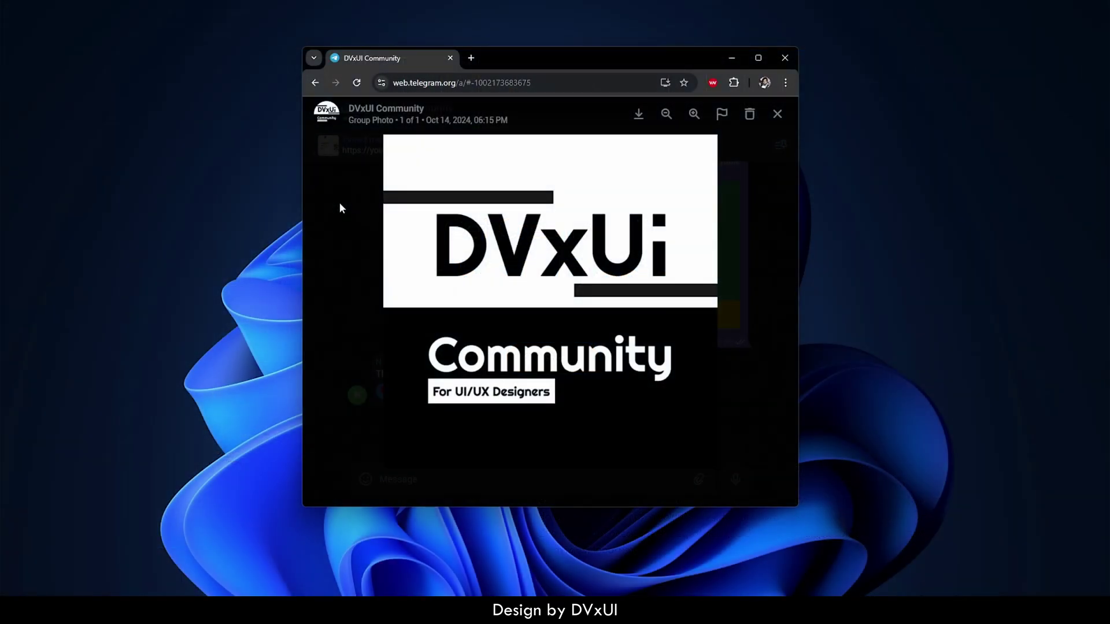
- In Telegram Web, close the enlarged group photo and look through the earlier messages of the DVxUI Community chat
click(340, 208)
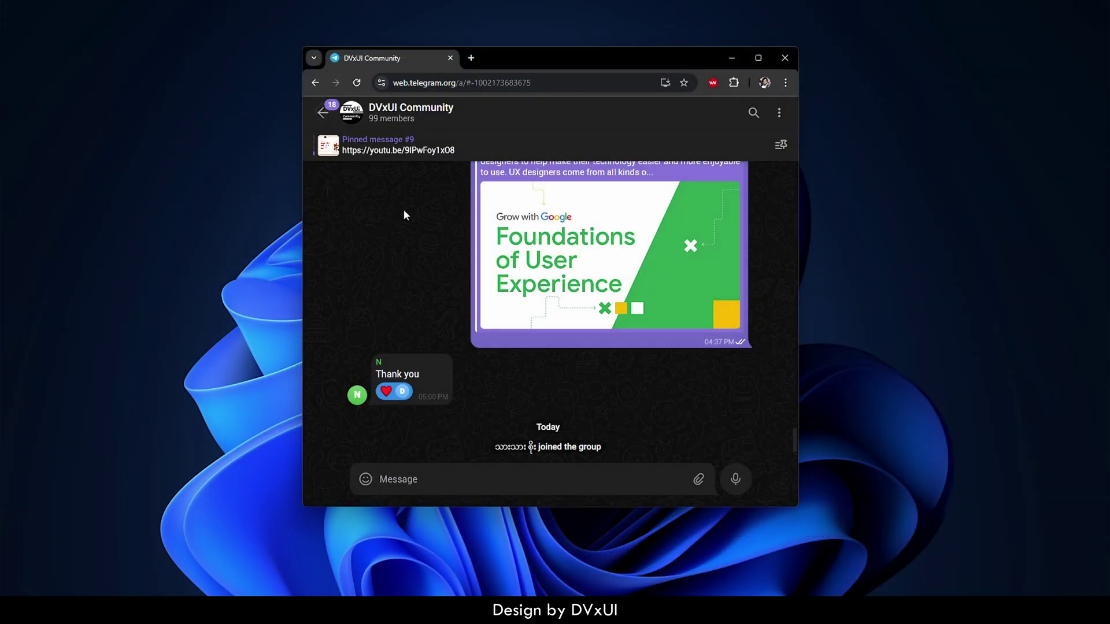
scroll(414, 217, up, 5)
scroll(414, 218, up, 5)
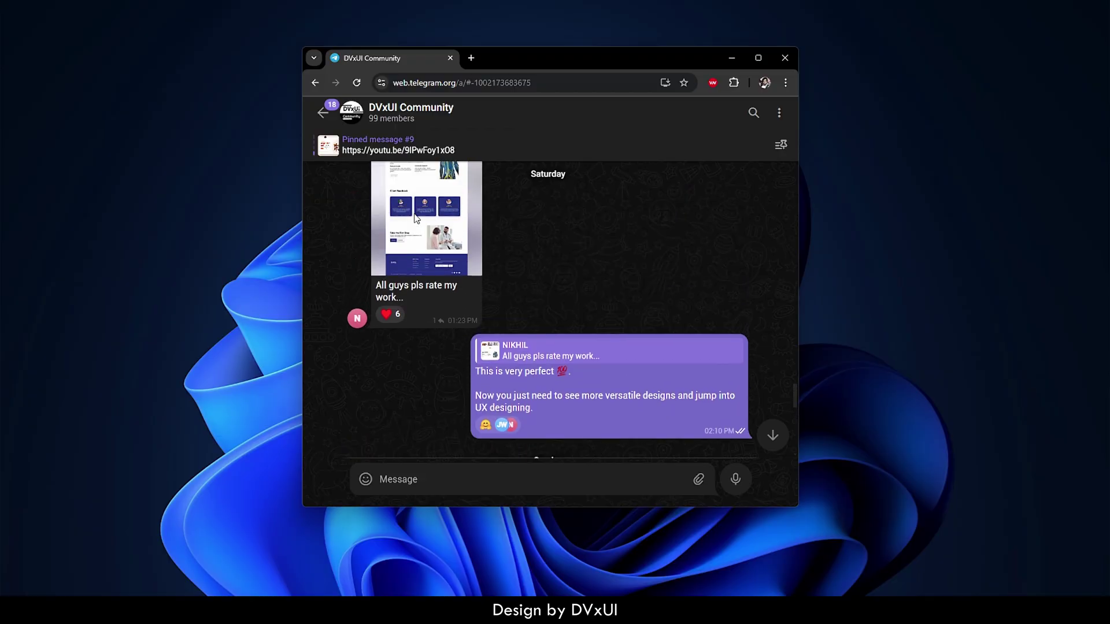
scroll(414, 218, up, 1)
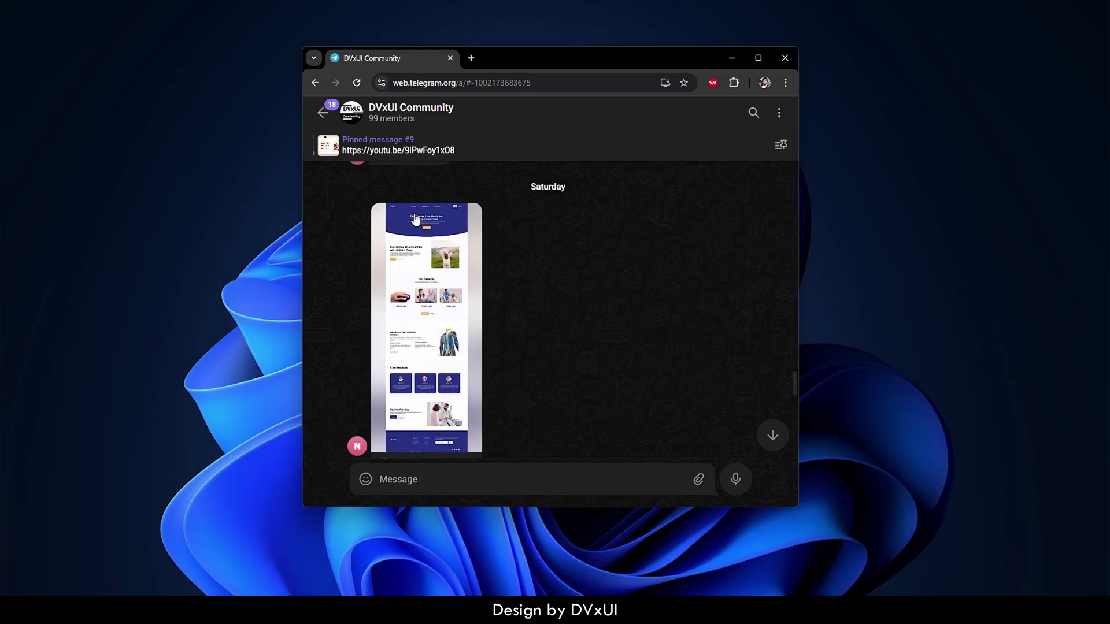